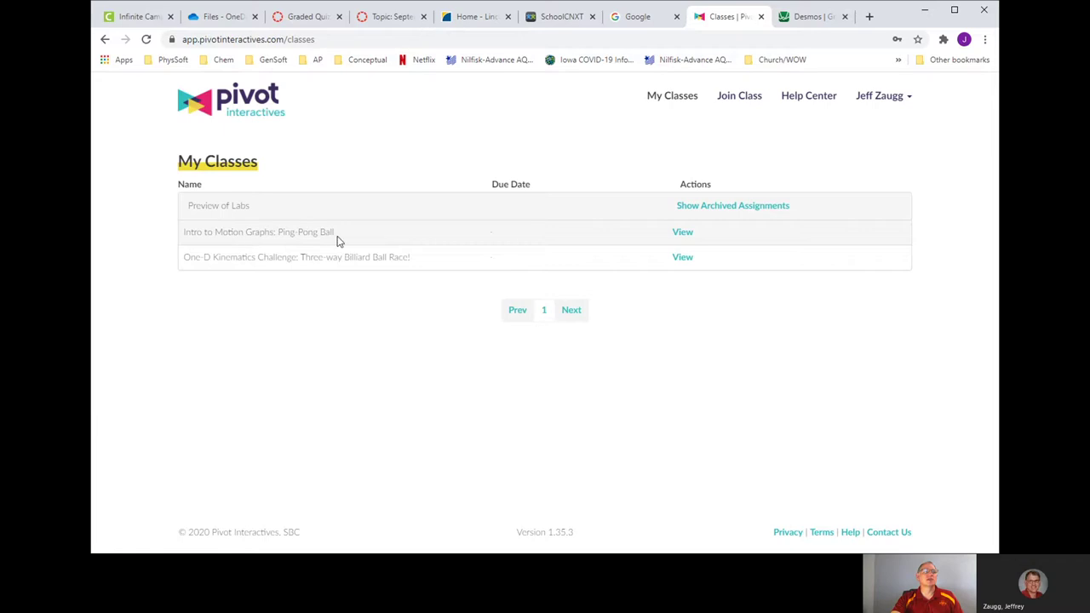
Open the Intro to Motion Graphs: Ping-Pong Ball assignment and look over its video
left_click(684, 235)
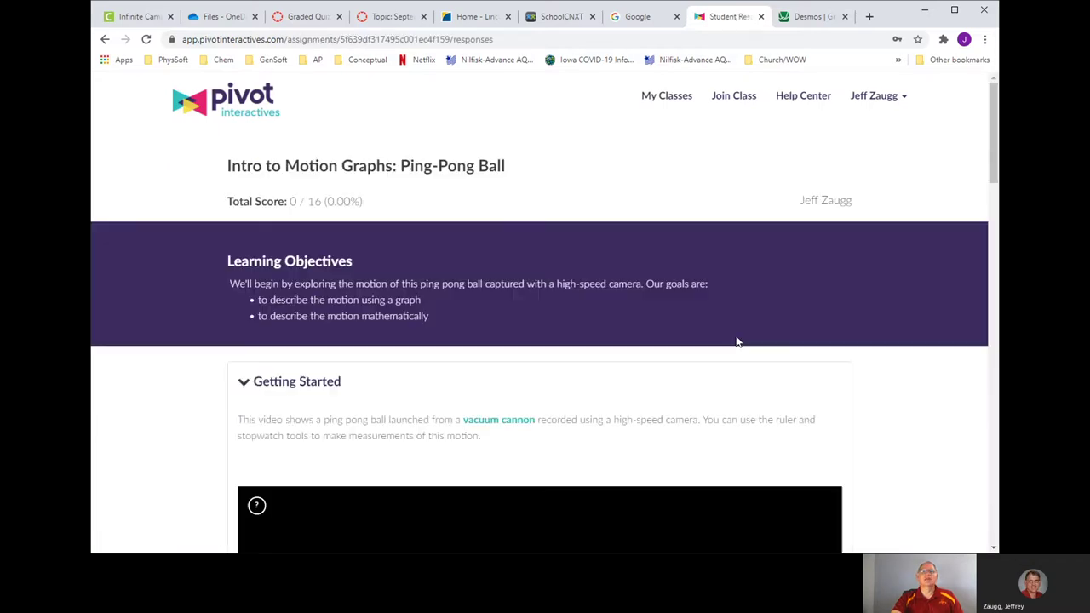
scroll(706, 341, "down", 3)
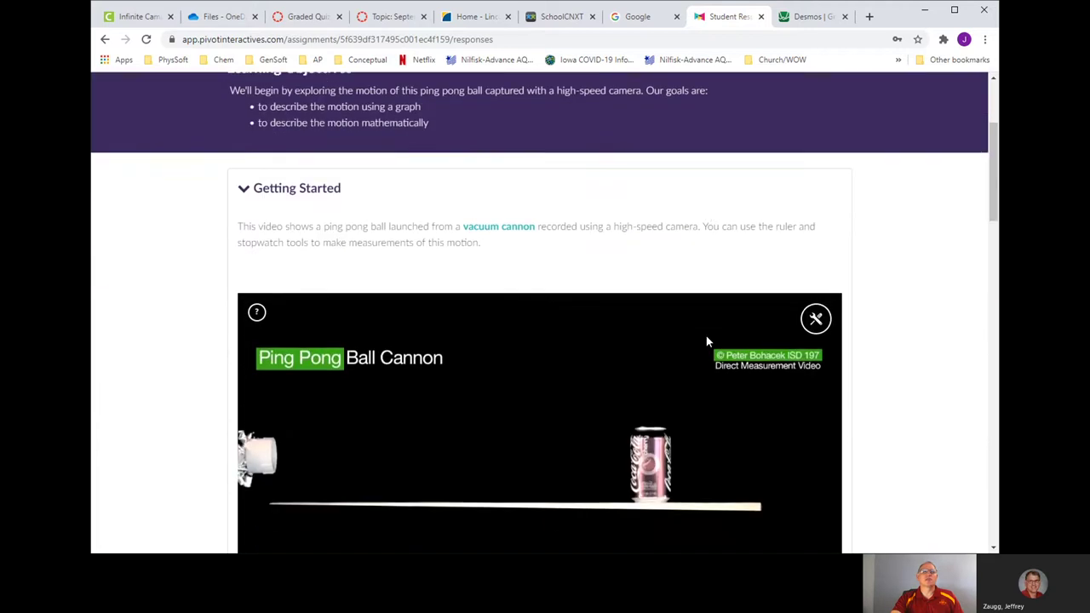
scroll(706, 340, "down", 3)
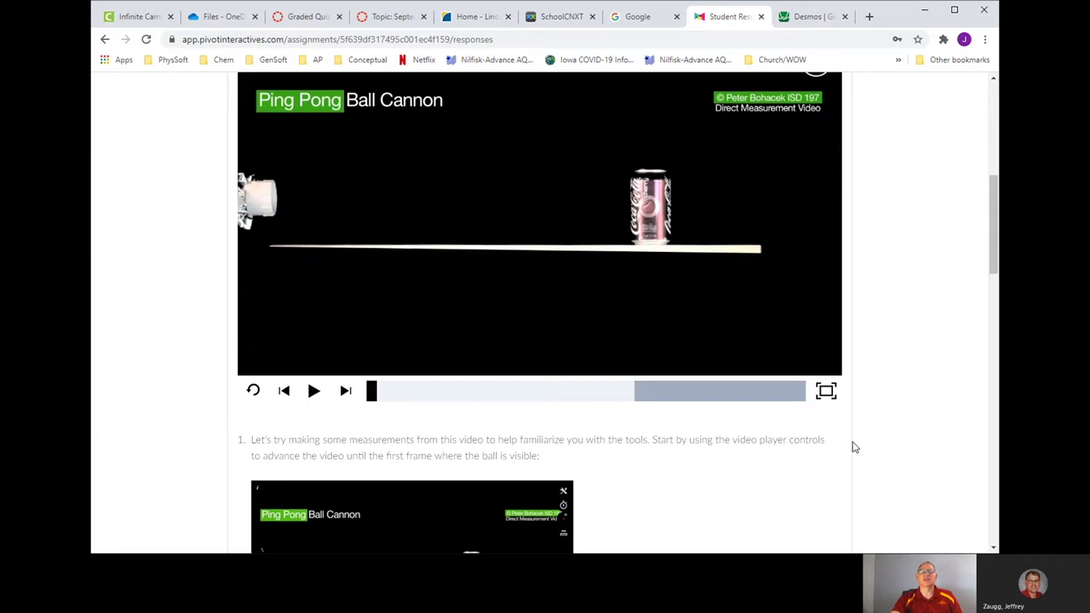
scroll(871, 412, "up", 3)
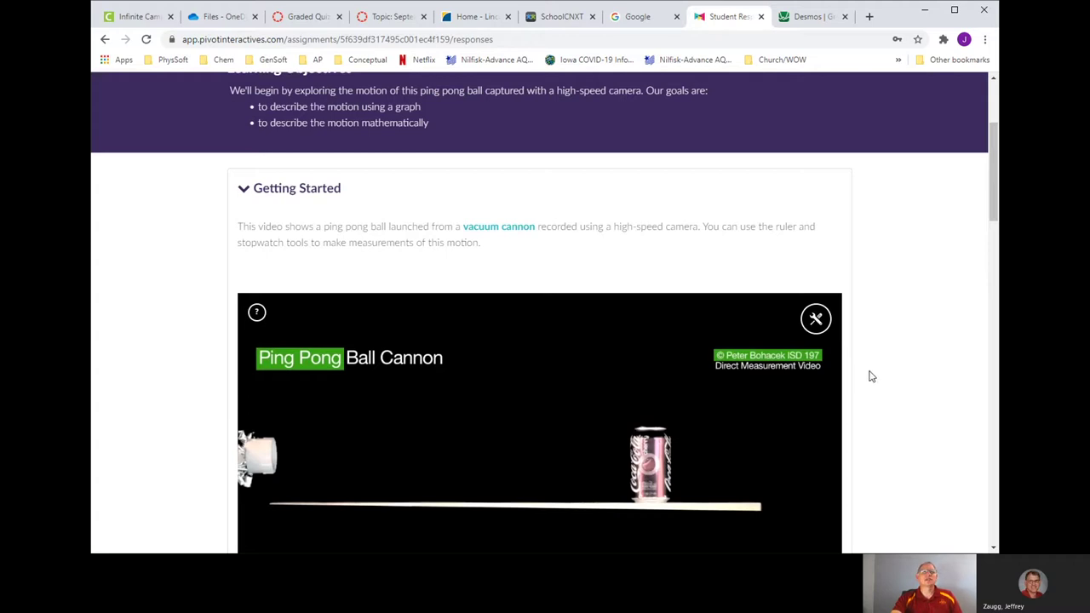
Scroll through the ruler and stopwatch questions and collapsed sections down to Interpreting Your Graph
scroll(870, 376, "down", 4)
scroll(871, 376, "down", 12)
scroll(870, 377, "up", 2)
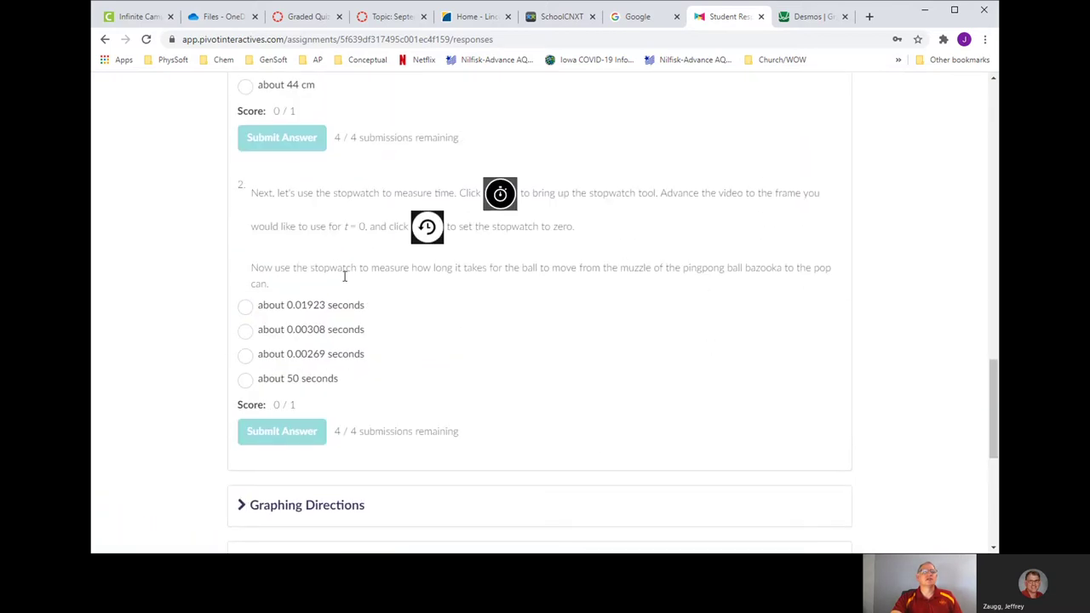
scroll(345, 233, "up", 2)
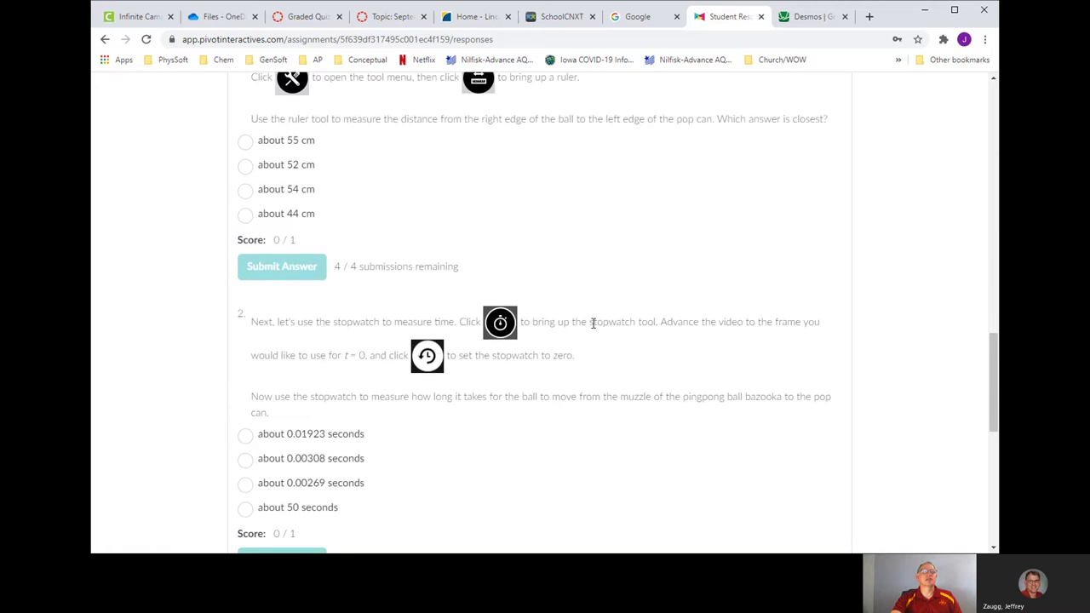
scroll(594, 328, "up", 1)
scroll(519, 321, "up", 1)
scroll(519, 321, "down", 6)
scroll(561, 316, "down", 3)
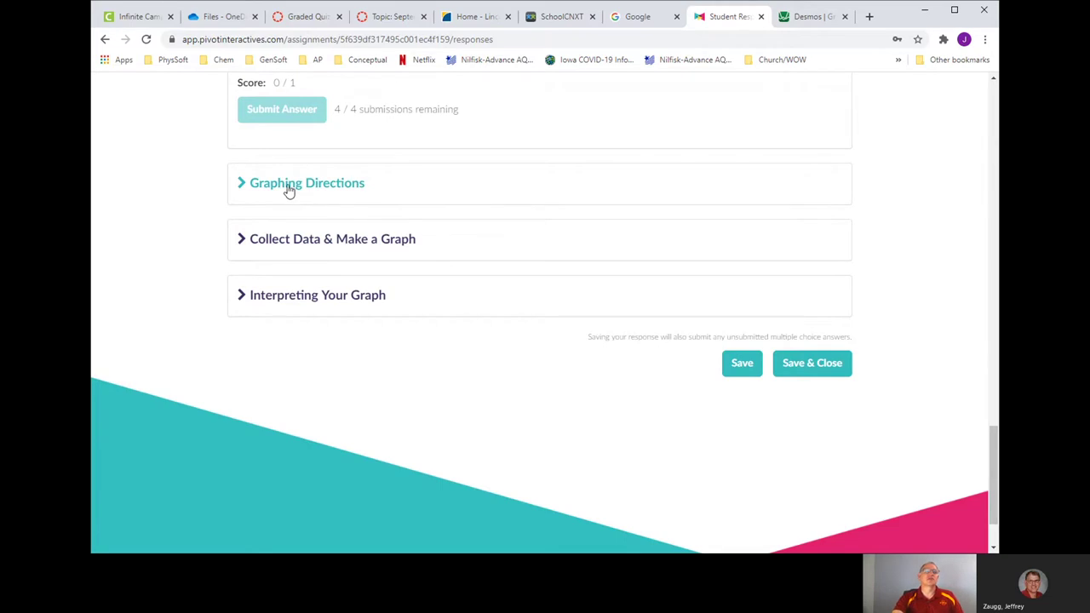
Place a 0–80 cm ruler along the track and a stopwatch near the video's top
left_click(243, 247)
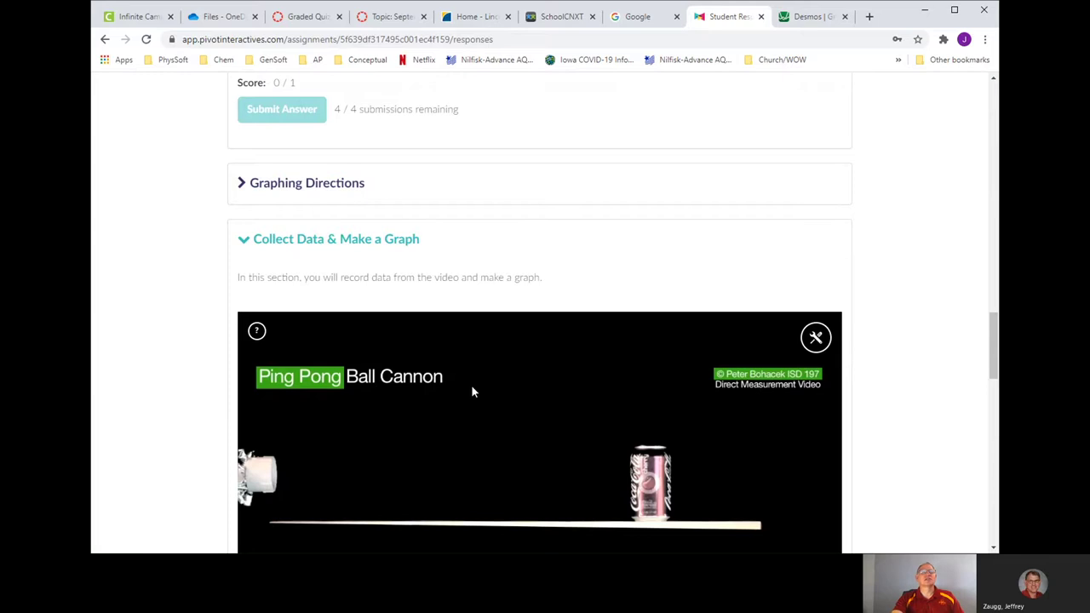
scroll(473, 392, "down", 1)
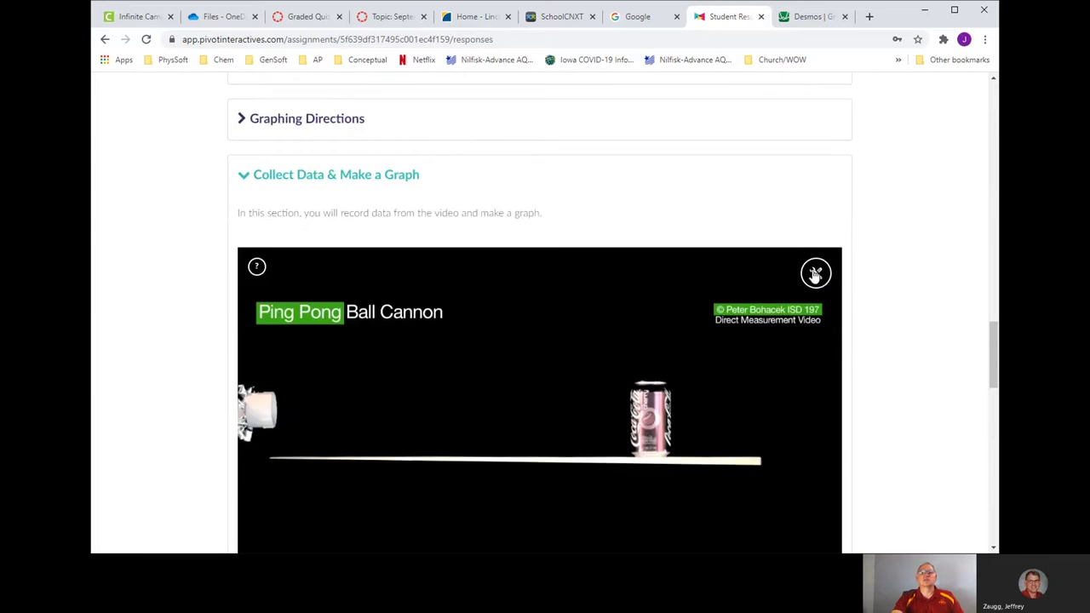
left_click(815, 273)
left_click(707, 274)
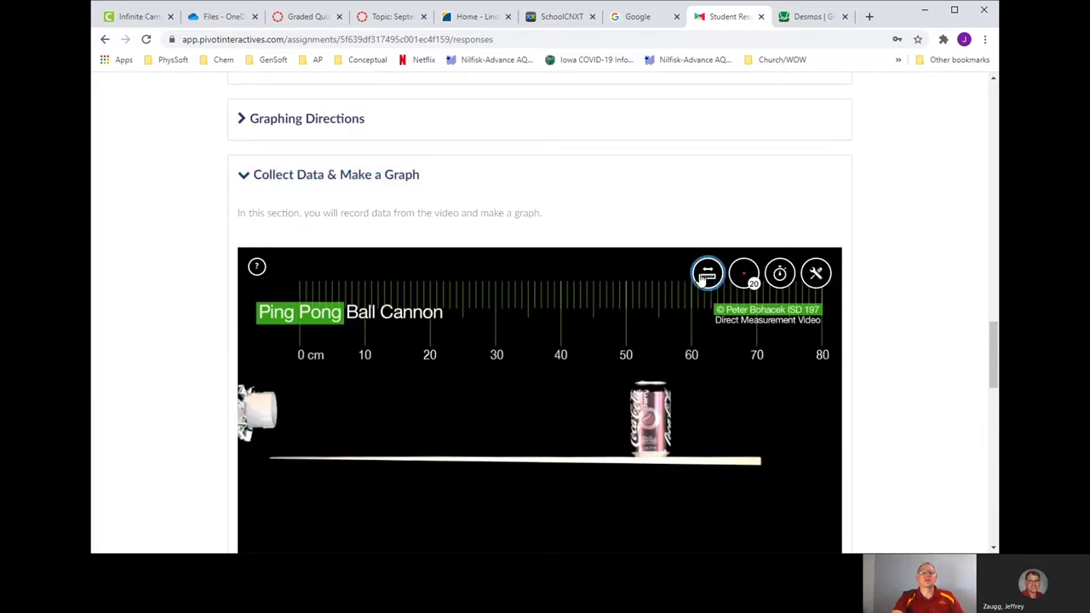
left_click_drag(574, 300, 563, 392)
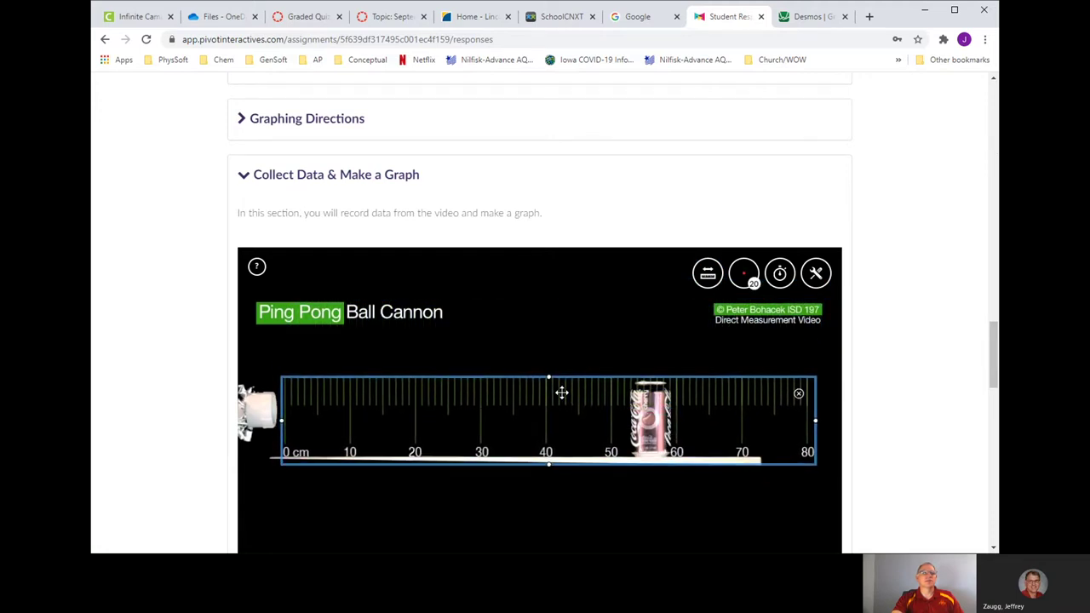
left_click(779, 273)
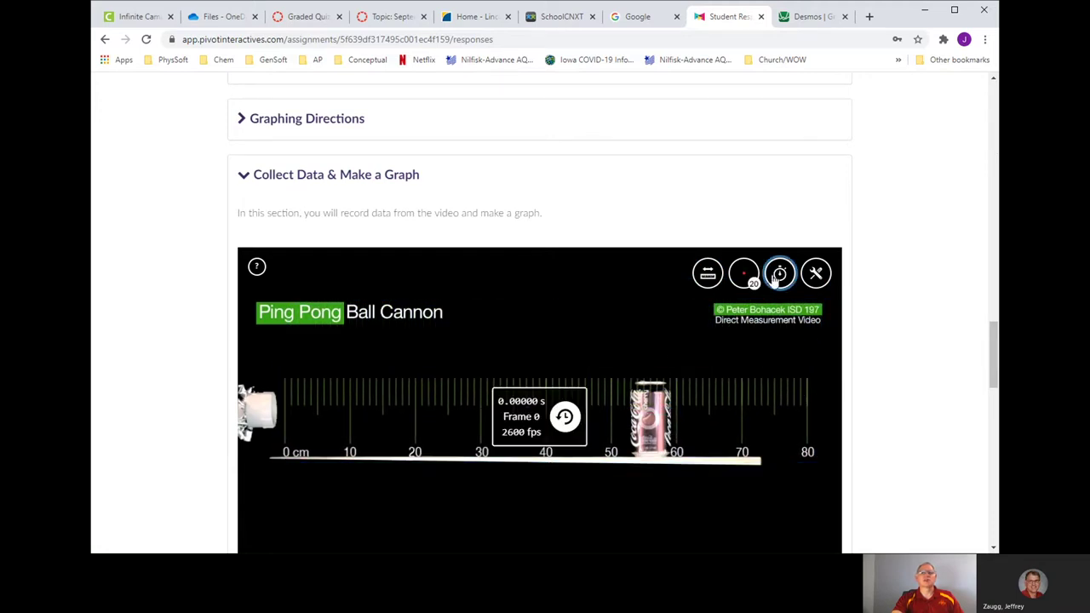
left_click_drag(530, 419, 540, 310)
Advance the ping-pong video past frame 37 to around frame 47
scroll(490, 380, "down", 1)
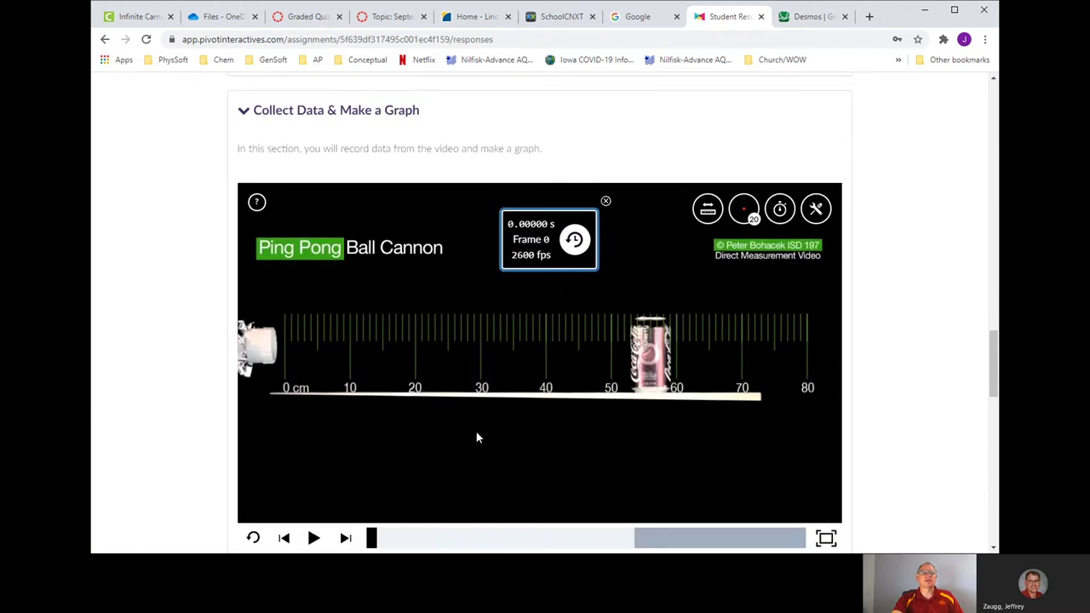
scroll(325, 528, "down", 1)
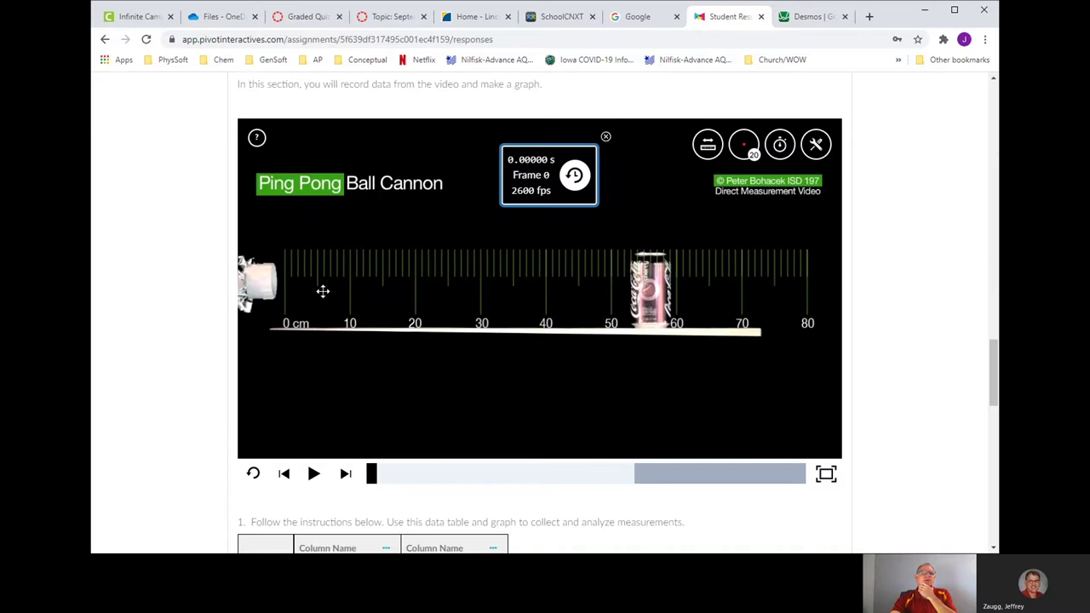
left_click_drag(373, 482, 466, 489)
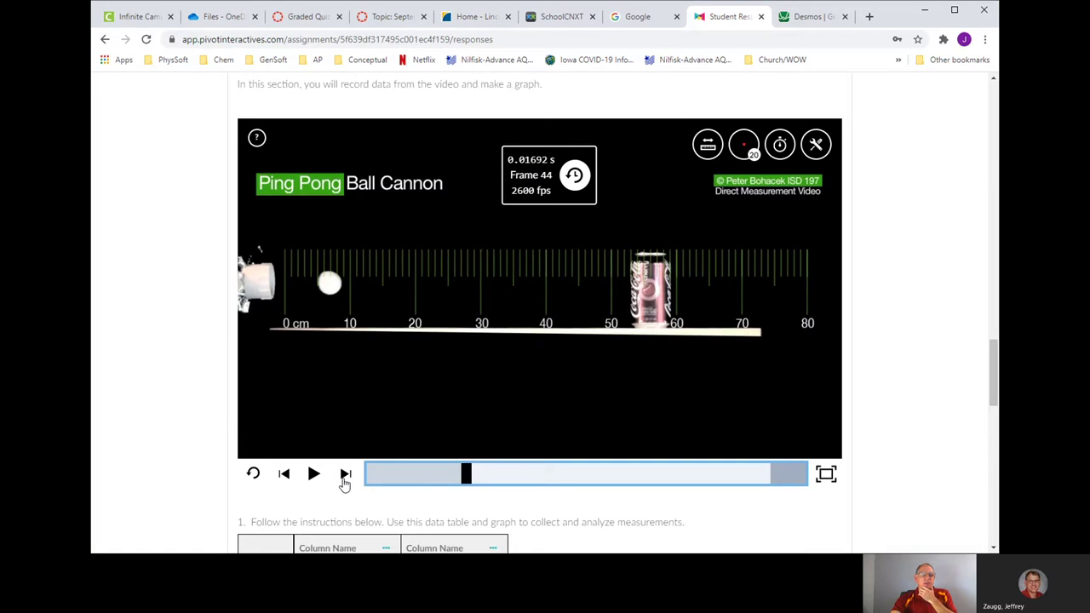
left_click(345, 475)
left_click(345, 475)
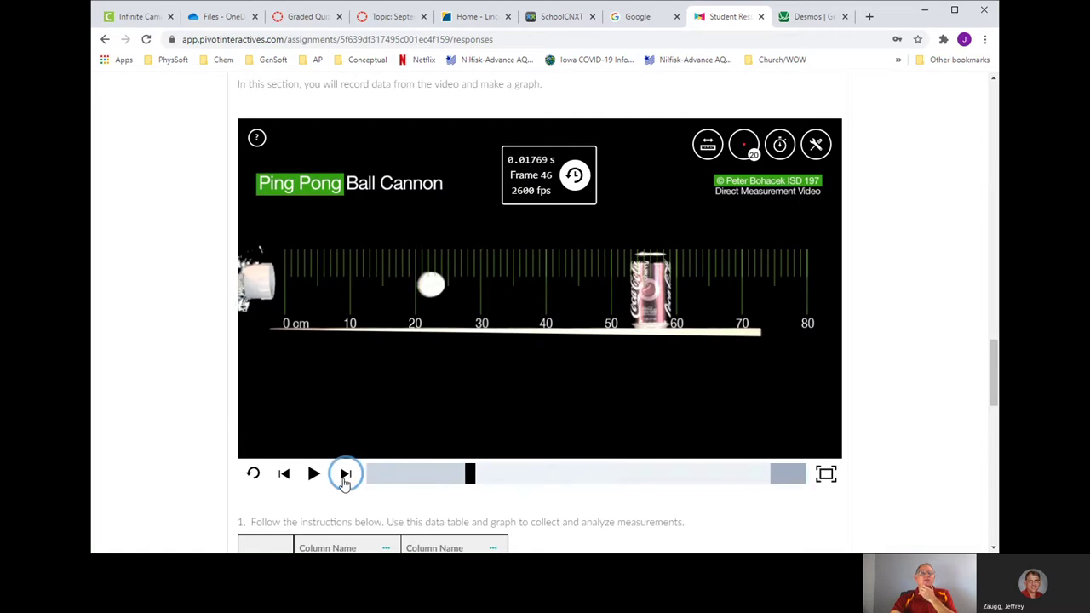
left_click(344, 481)
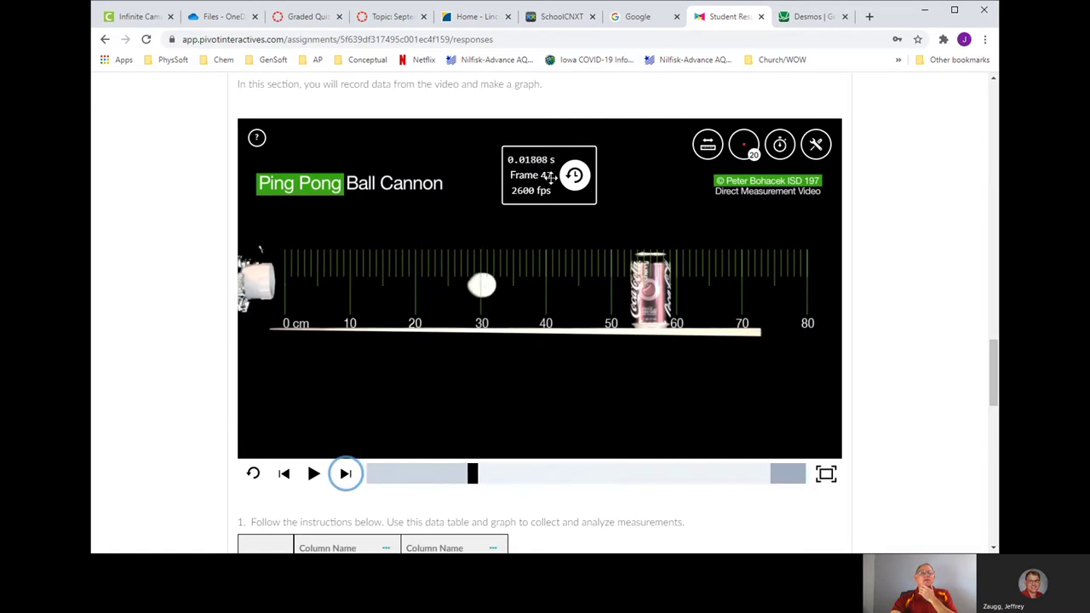
left_click(345, 474)
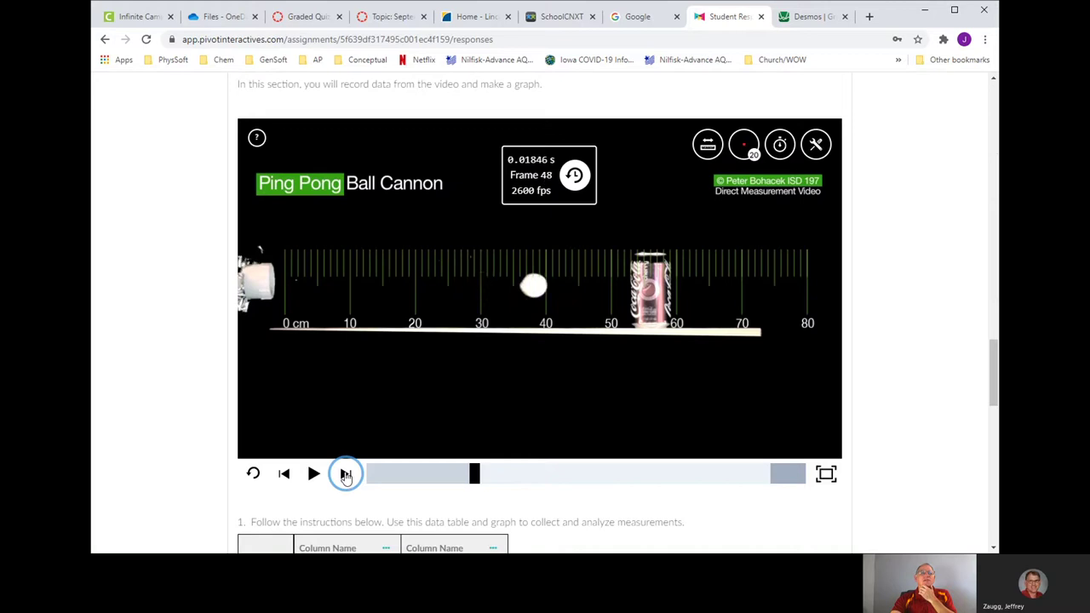
left_click(345, 474)
Step back to frame 42, stopwatch at 0.01615 s, just before the ball exits
left_click(284, 474)
left_click(284, 474)
left_click(284, 475)
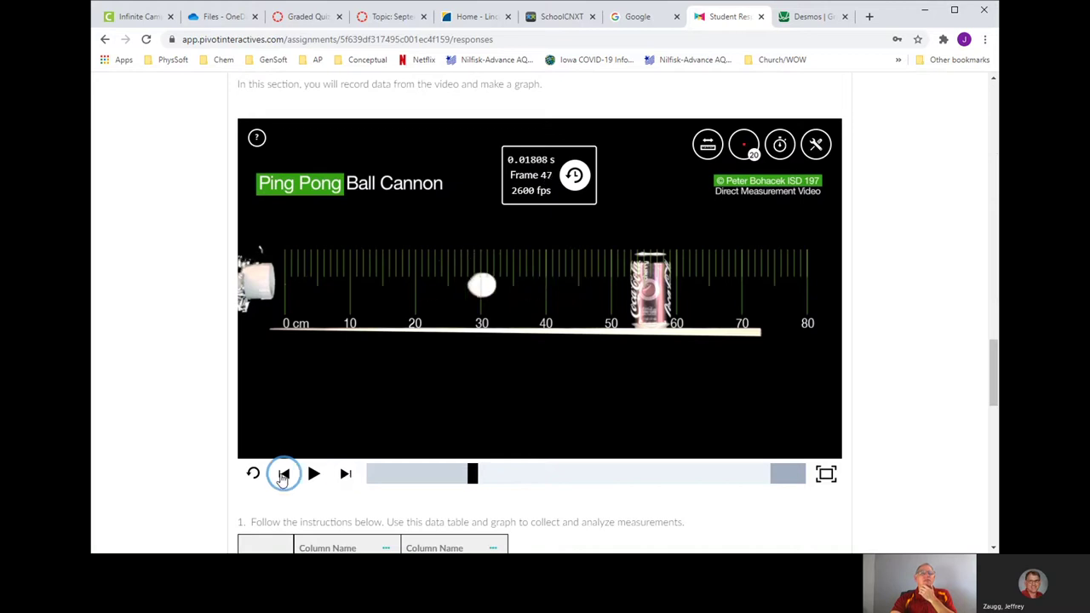
left_click(283, 474)
left_click(284, 475)
left_click(283, 474)
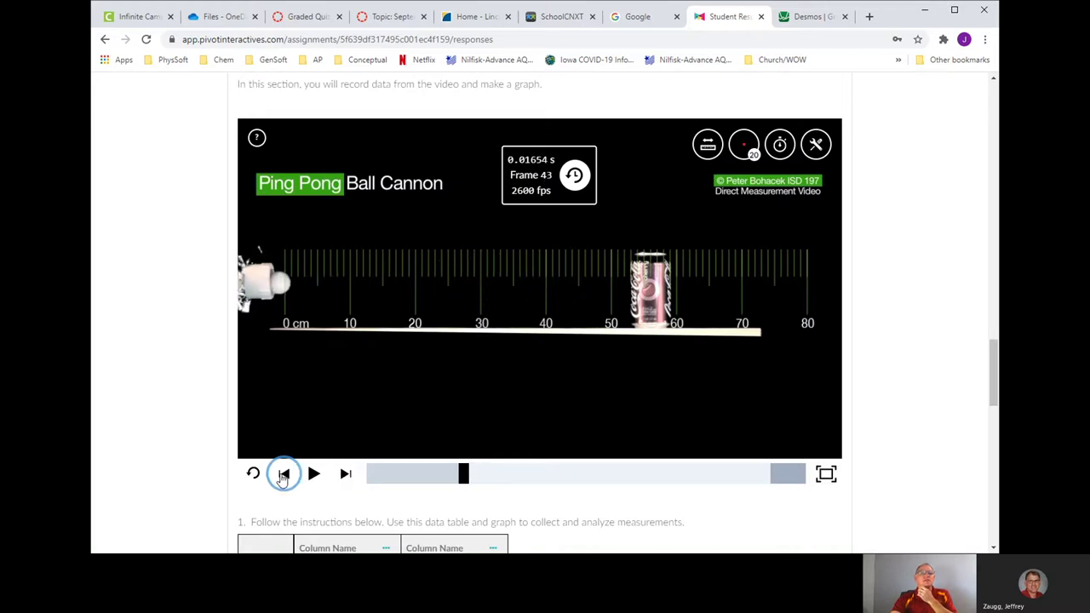
left_click(284, 475)
left_click(345, 475)
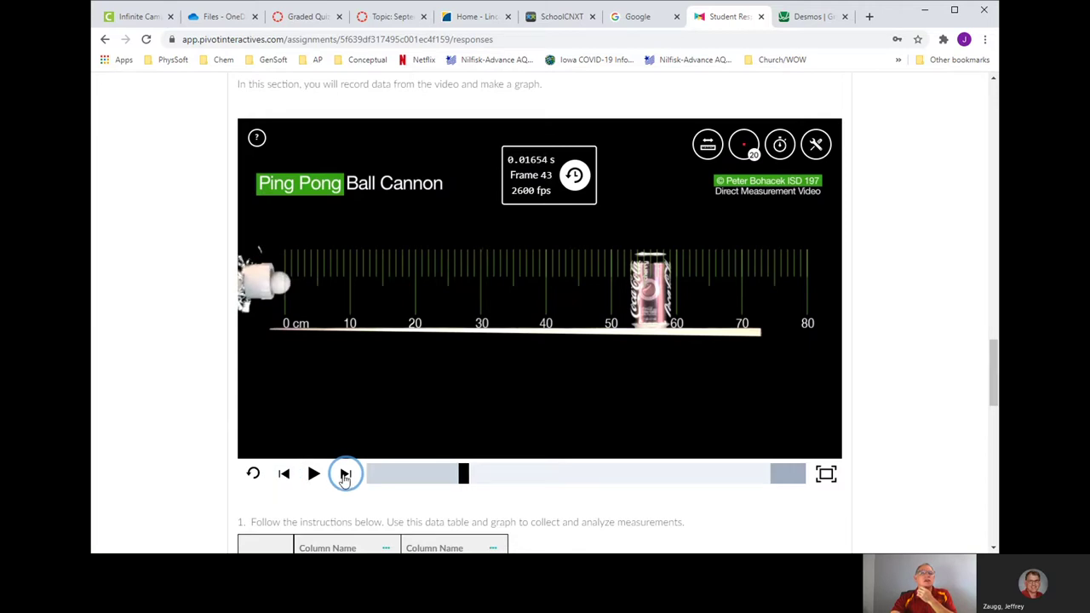
left_click(286, 477)
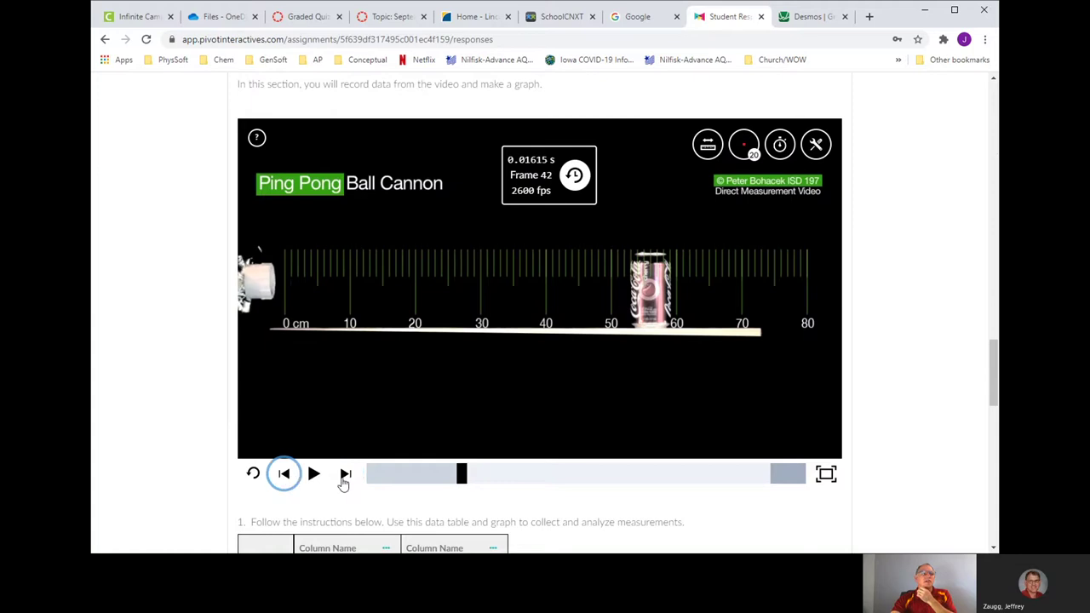
left_click(253, 474)
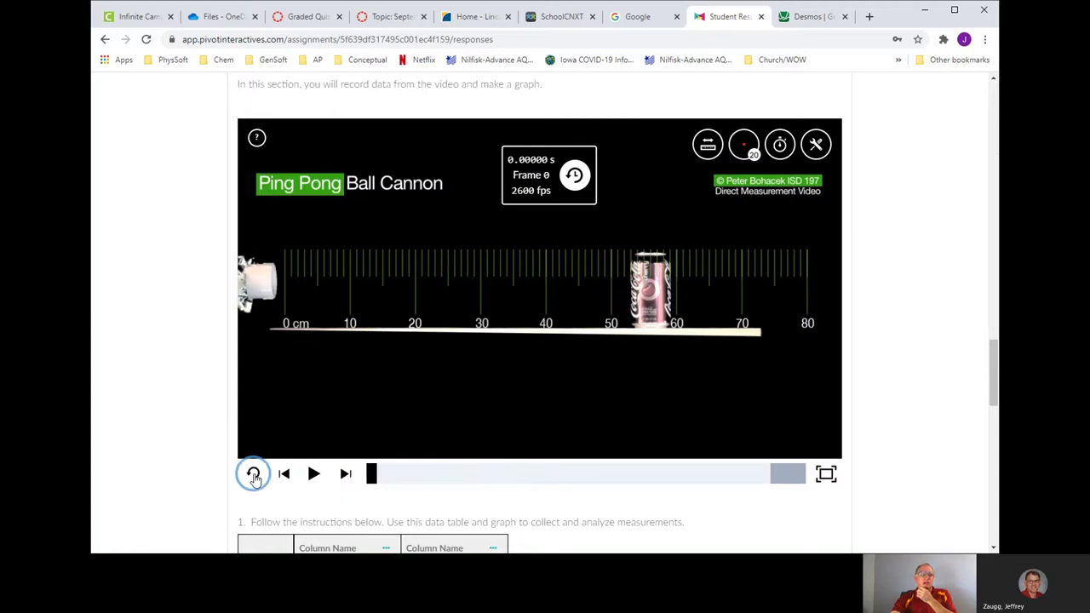
left_click(315, 476)
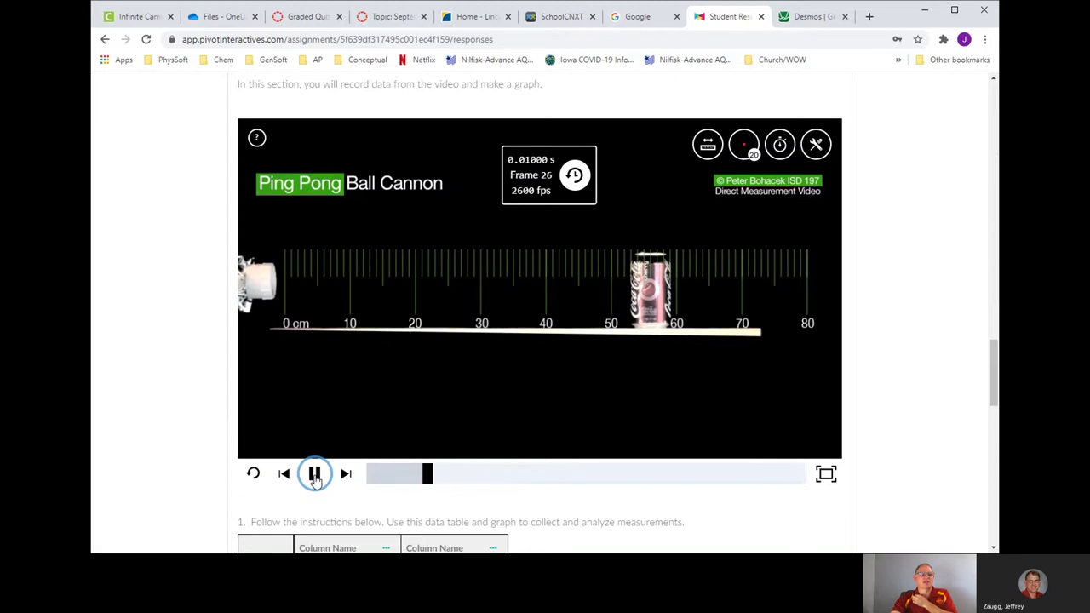
left_click(314, 476)
left_click(354, 484)
left_click(353, 484)
left_click(354, 484)
left_click(352, 484)
left_click(351, 483)
left_click(351, 483)
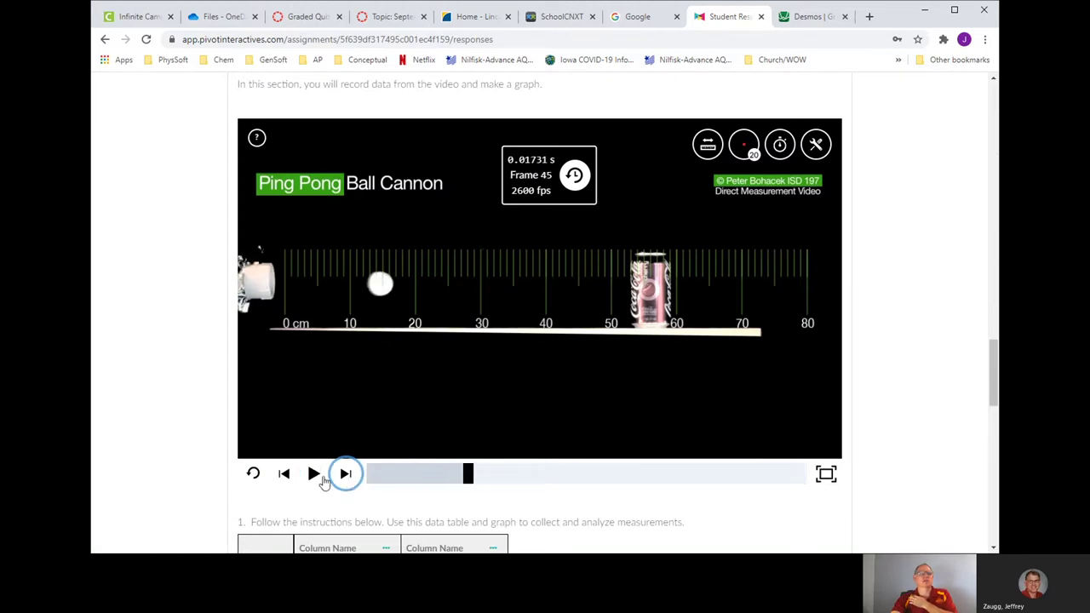
left_click(283, 475)
left_click(288, 480)
left_click(287, 480)
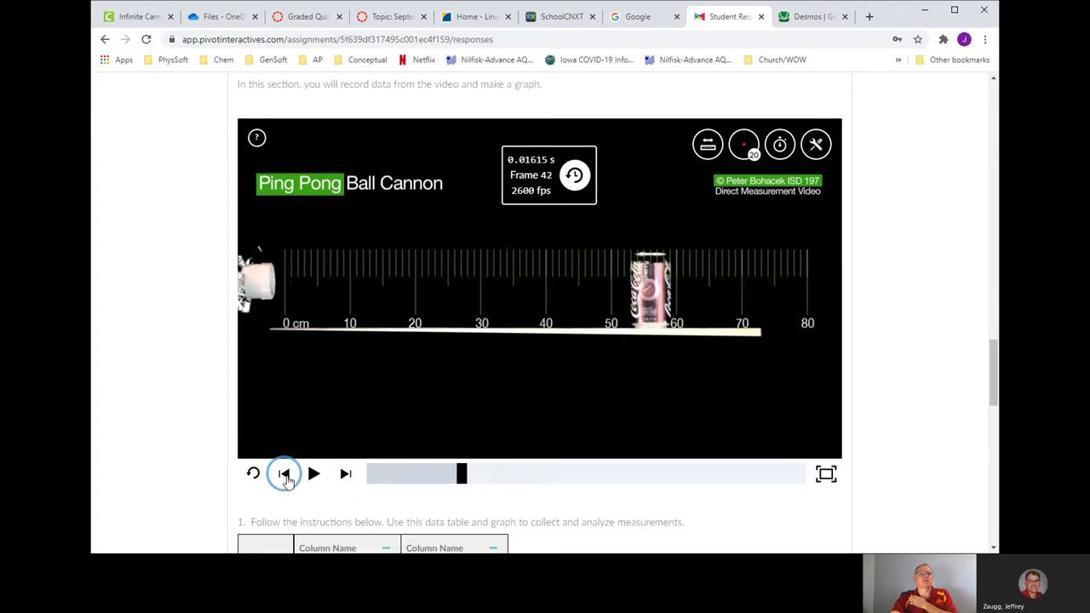
left_click(345, 477)
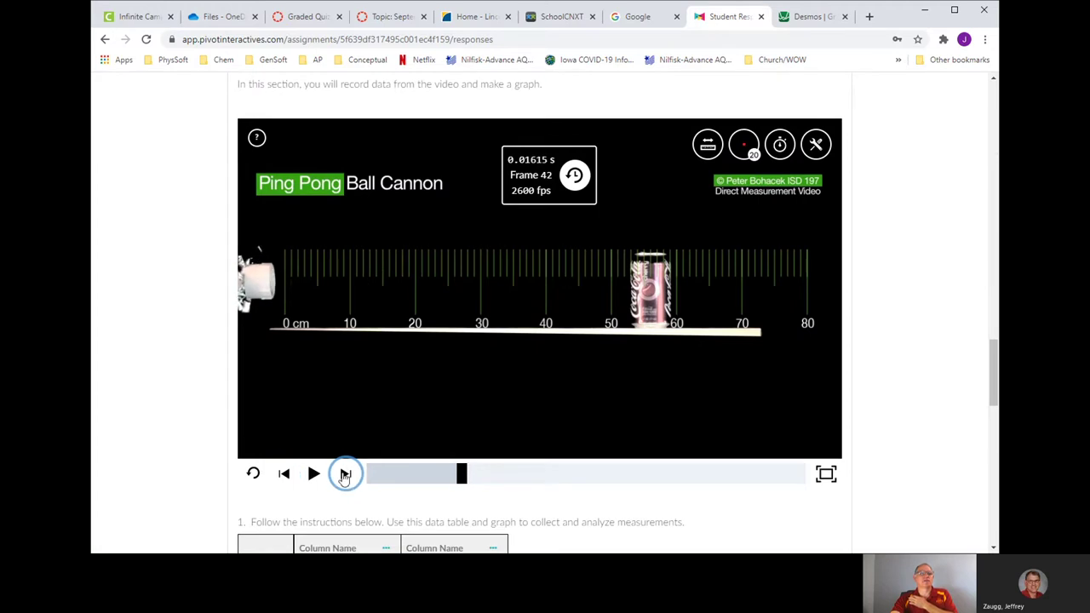
left_click(333, 310)
left_click_drag(334, 310, 337, 314)
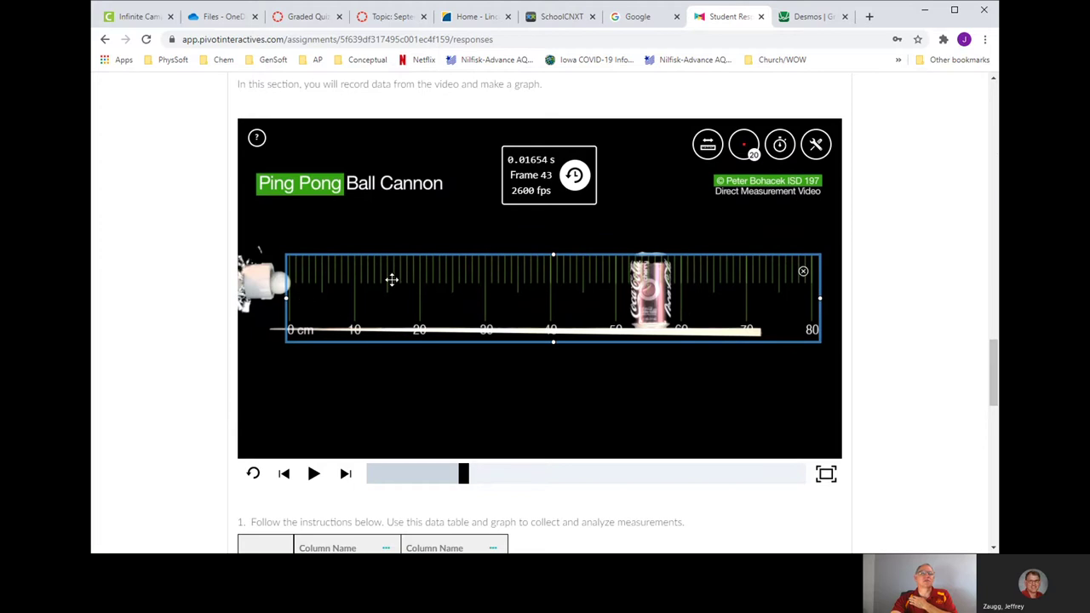
left_click(574, 176)
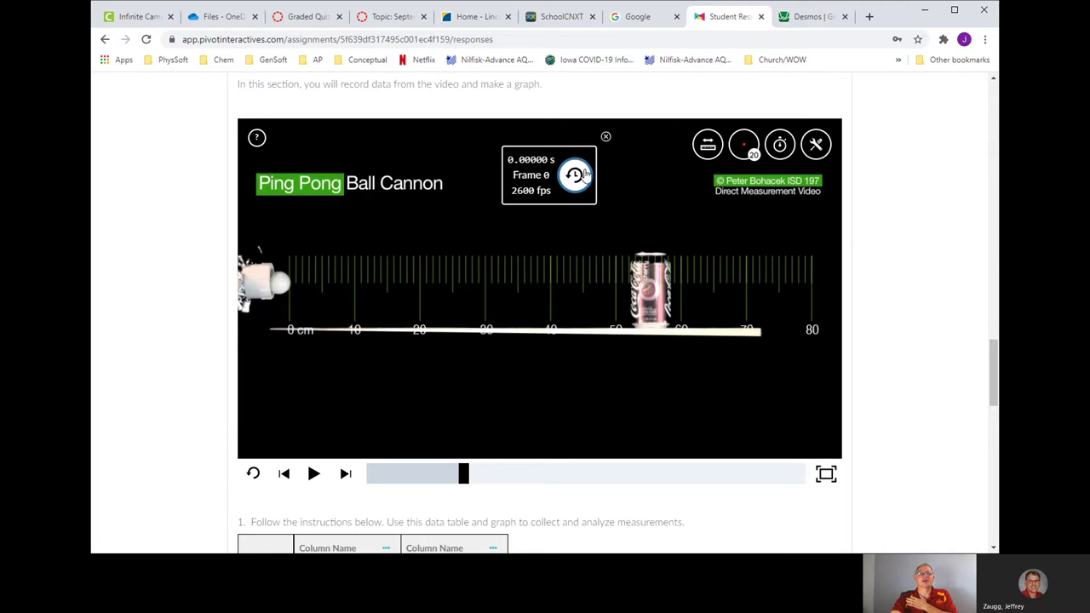
Name the data table's two columns Time and Position
scroll(468, 390, "down", 3)
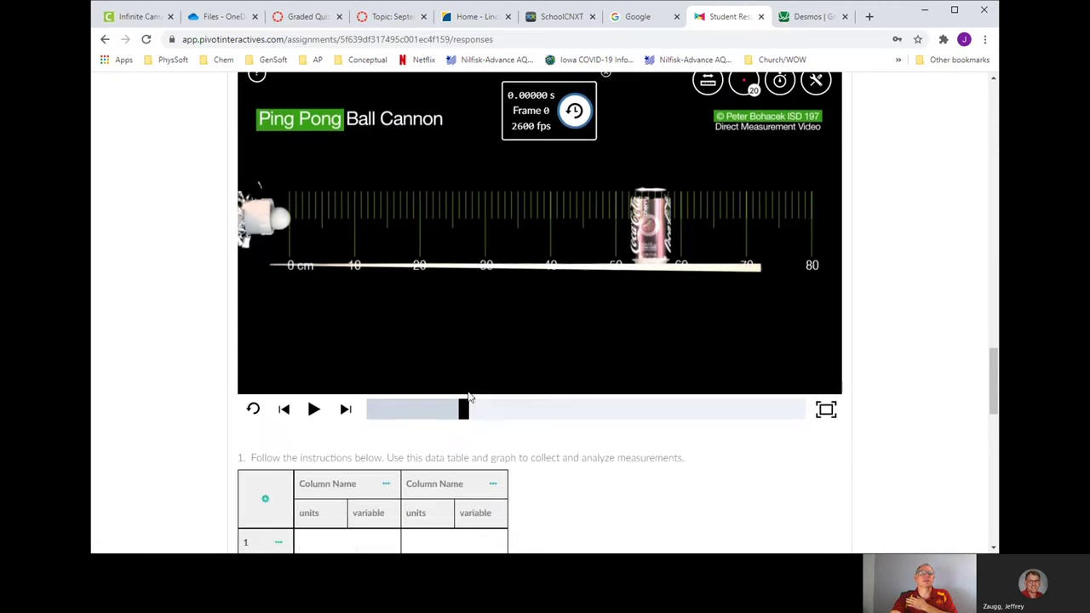
scroll(468, 390, "down", 1)
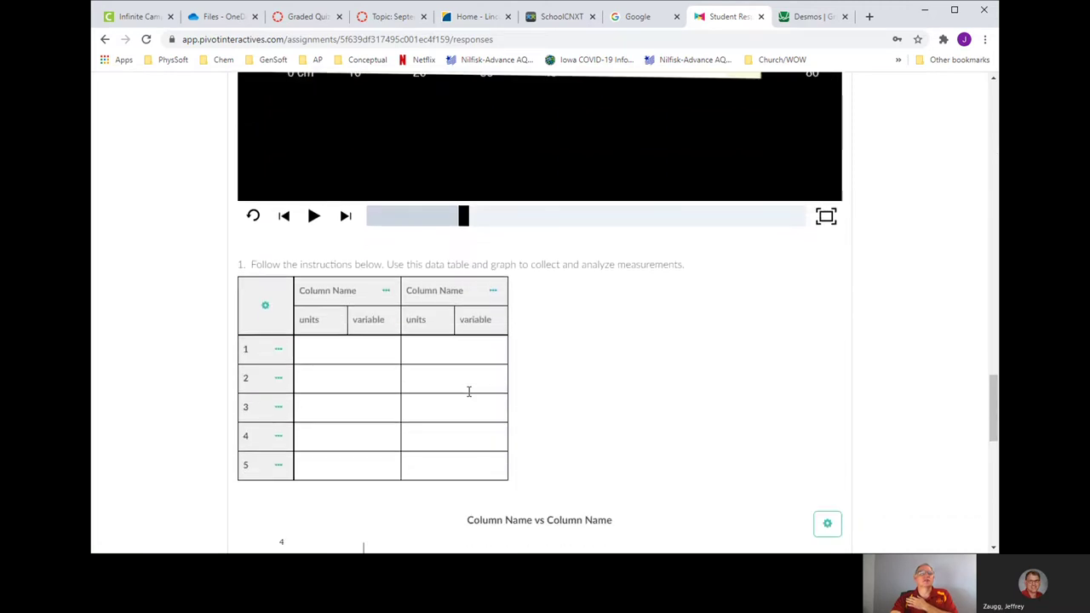
left_click(331, 294)
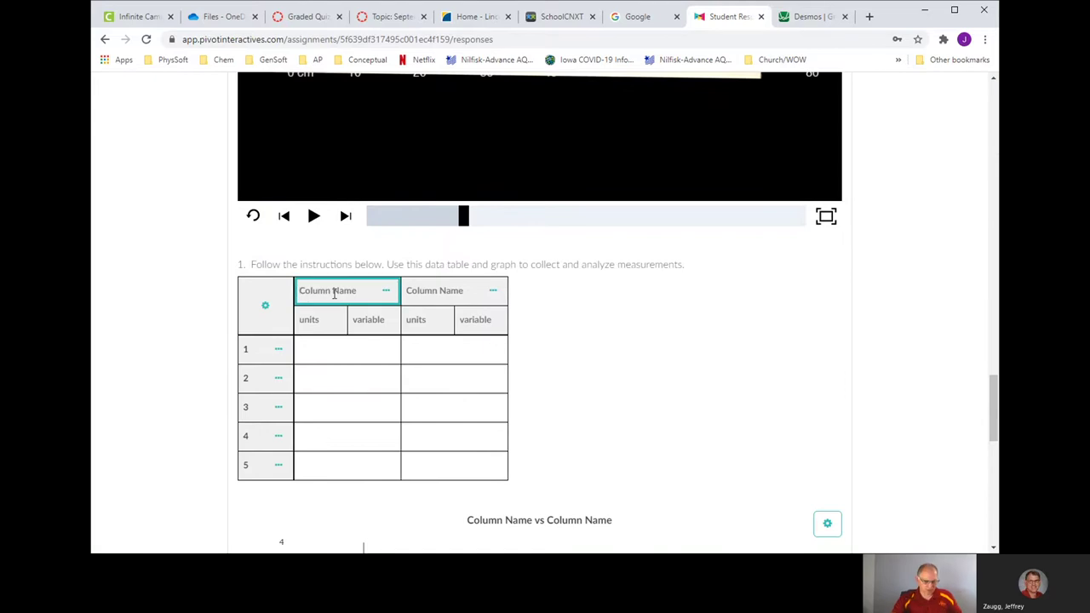
type("Time")
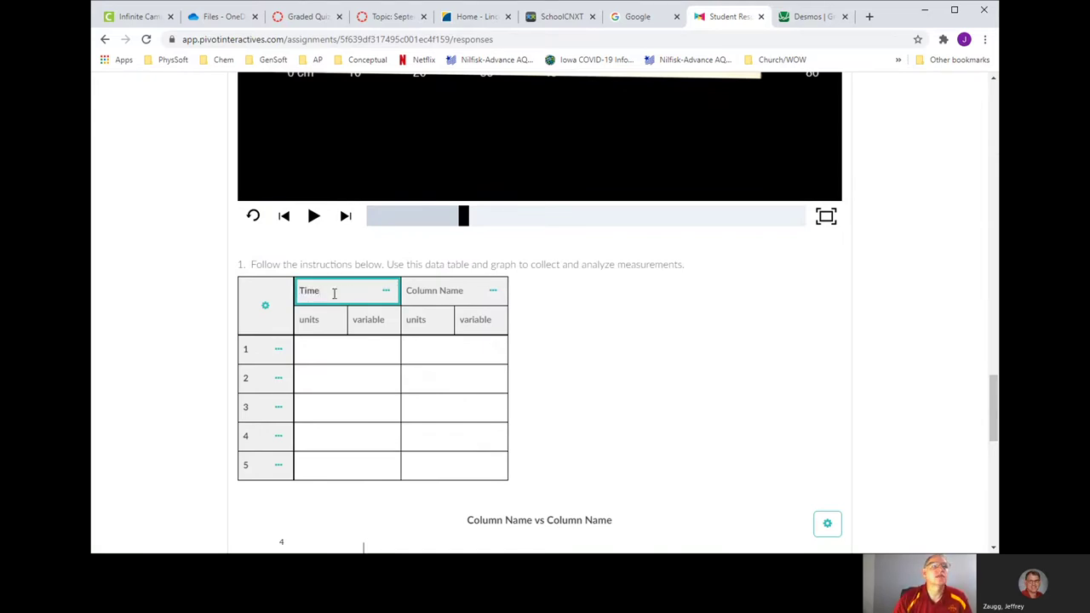
left_click(442, 295)
type("Position")
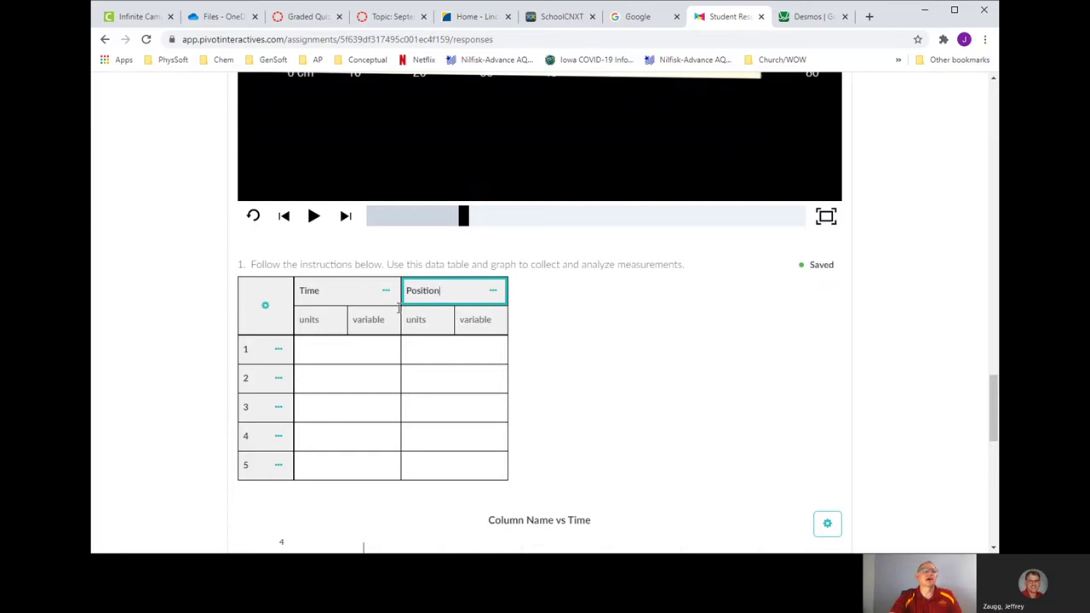
Give Time units s and variable t, and Position units cm and variable x
left_click(310, 321)
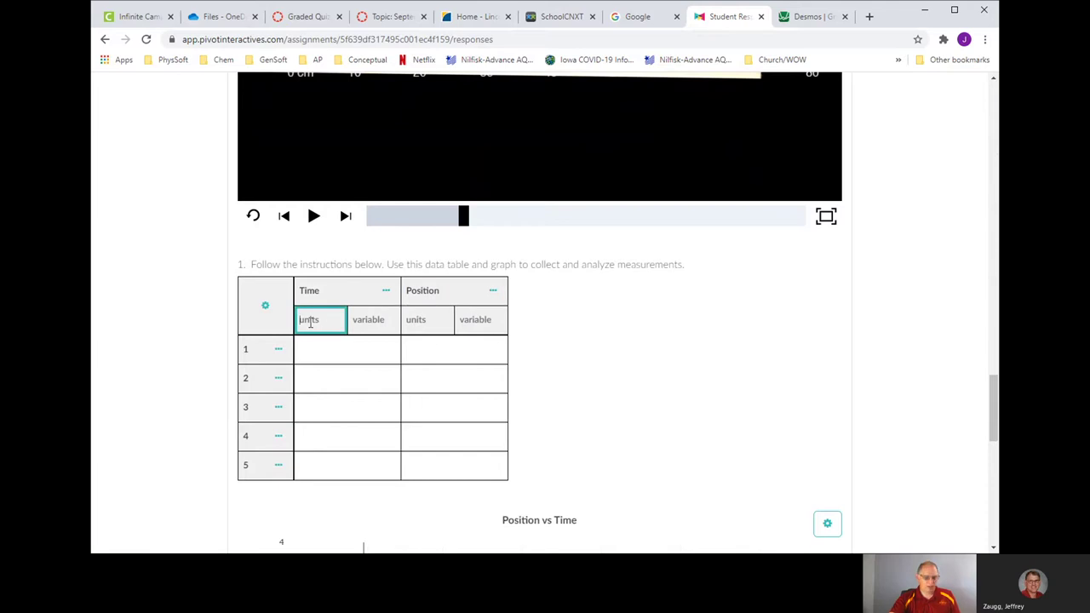
type("s")
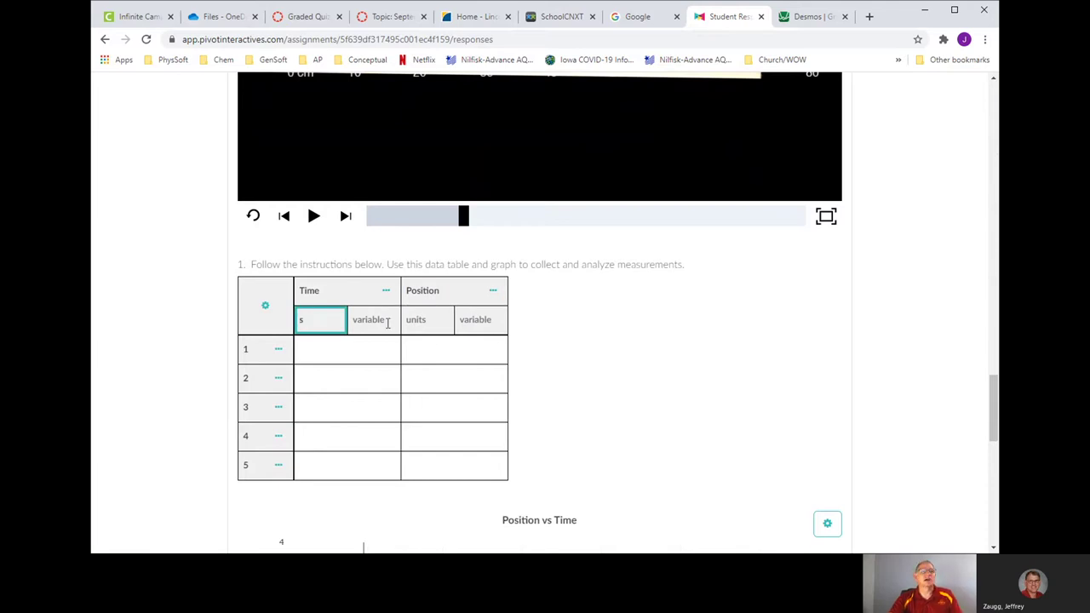
left_click(388, 323)
type("t")
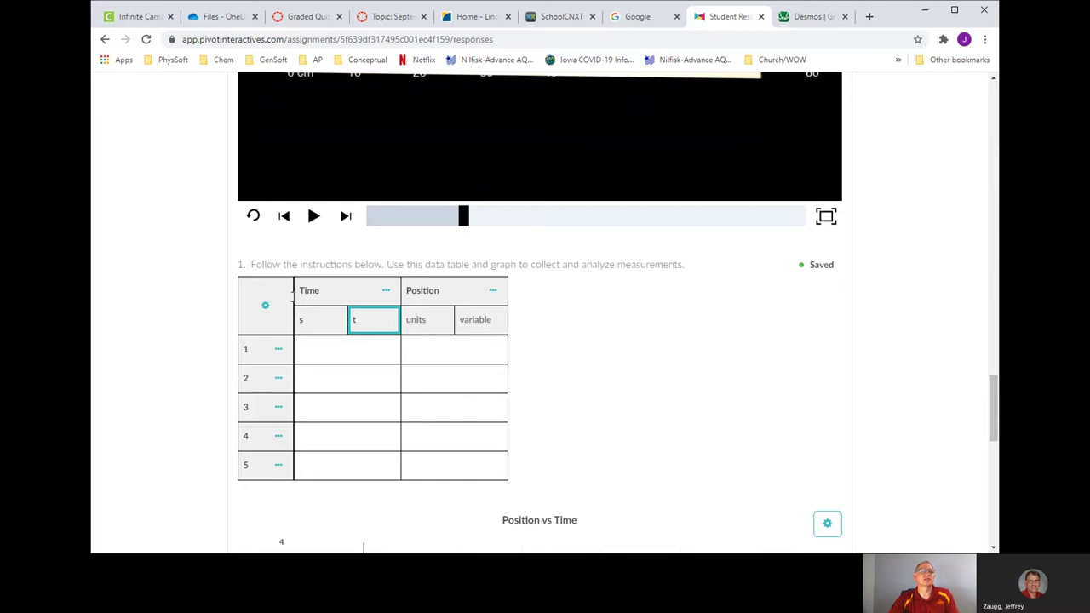
left_click(417, 326)
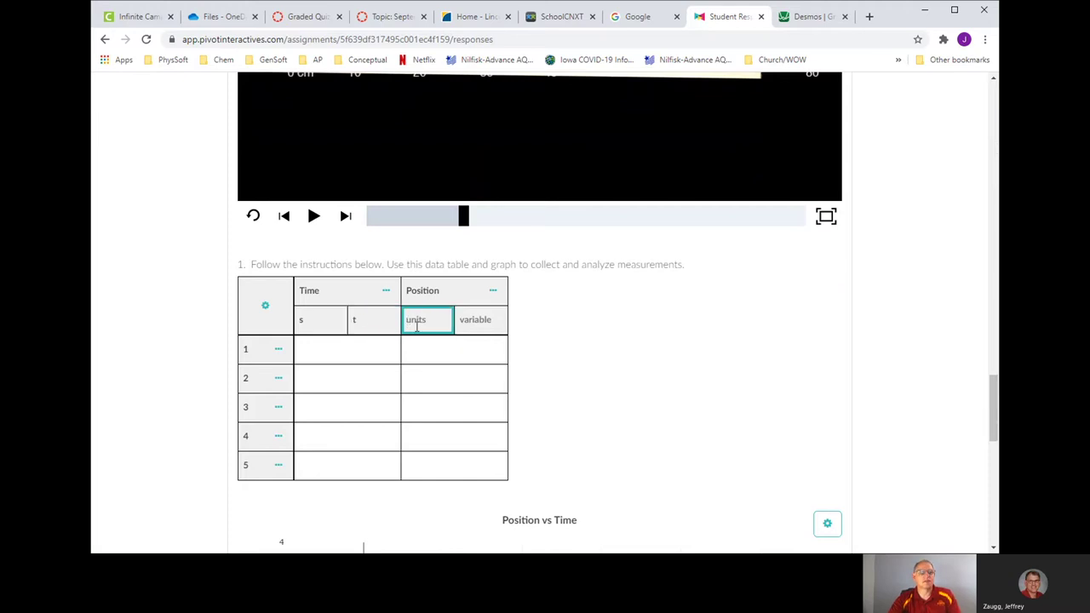
type("cm")
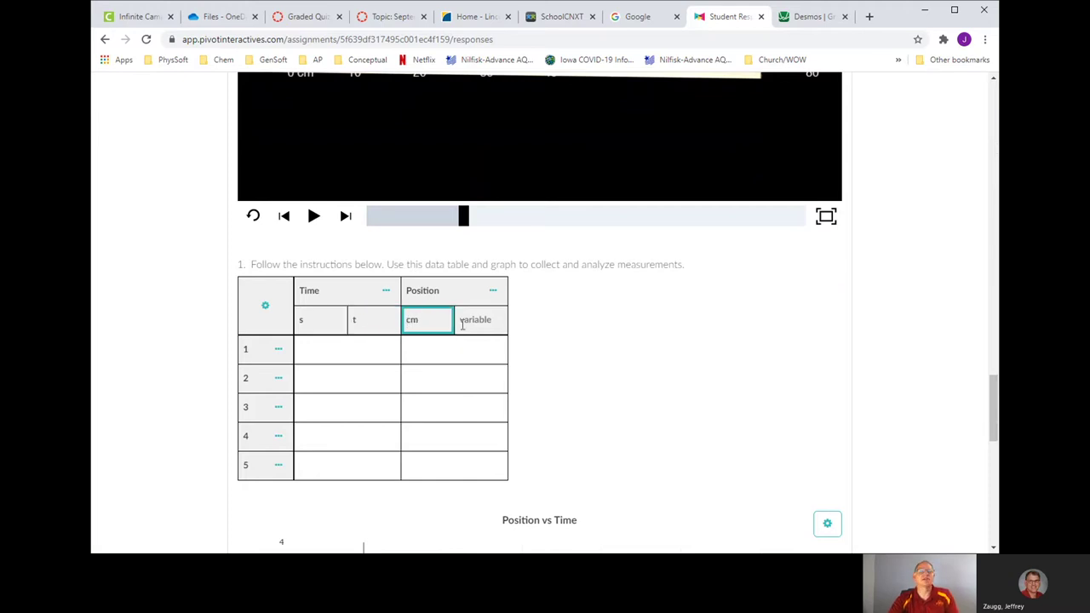
left_click(479, 319)
type("x")
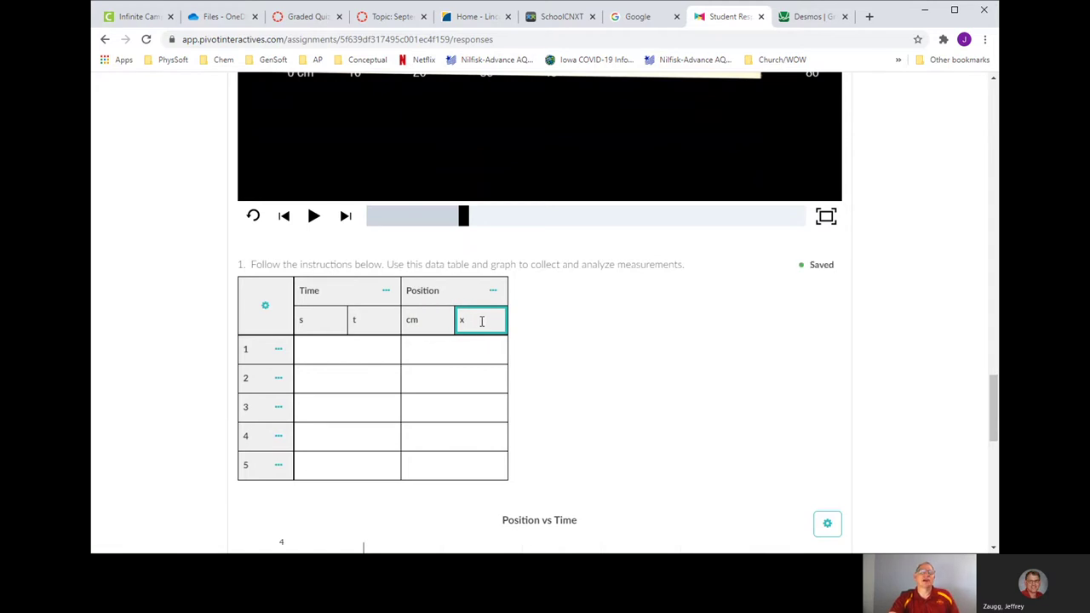
scroll(549, 334, "down", 3)
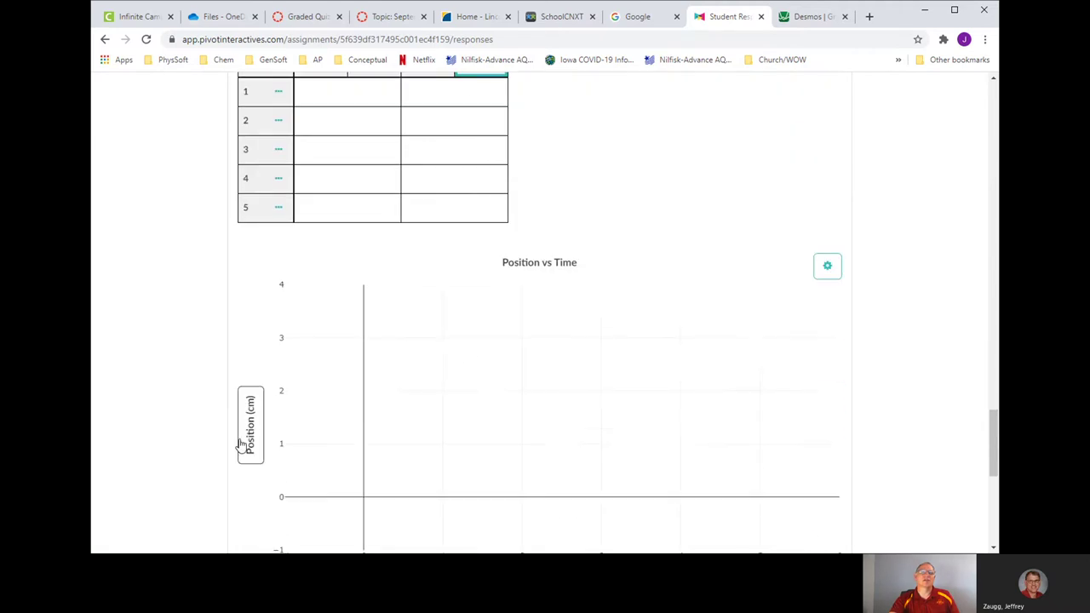
scroll(465, 366, "up", 1)
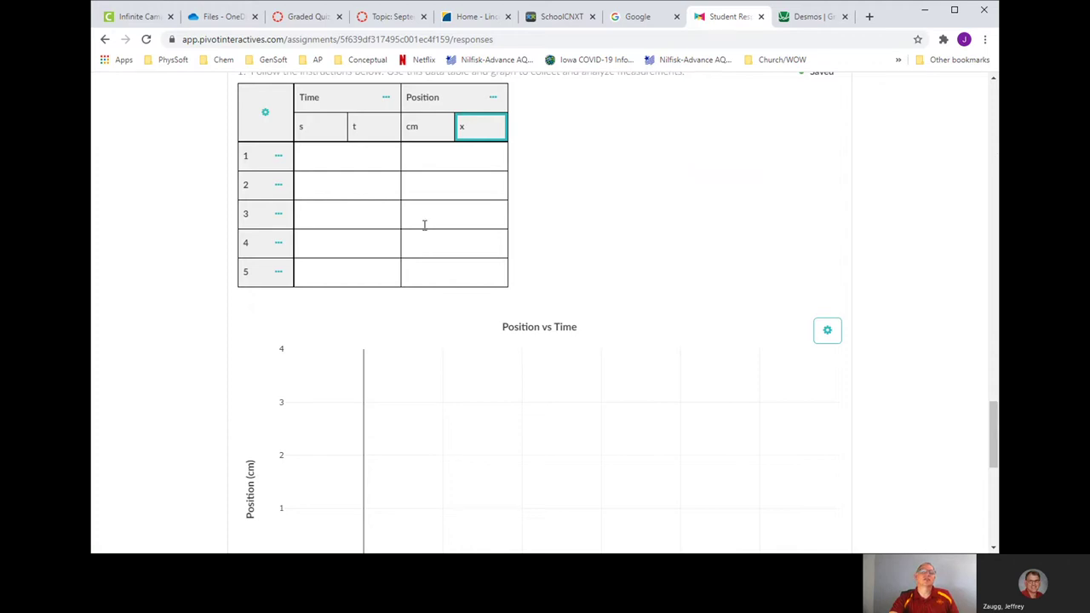
scroll(435, 281, "up", 1)
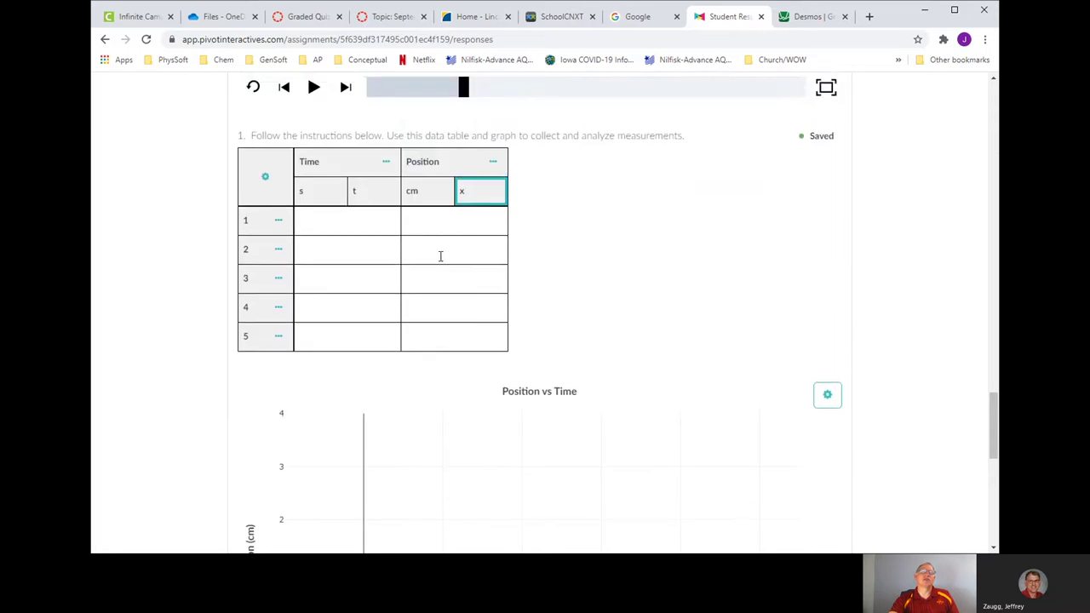
scroll(440, 256, "down", 1)
scroll(443, 261, "up", 2)
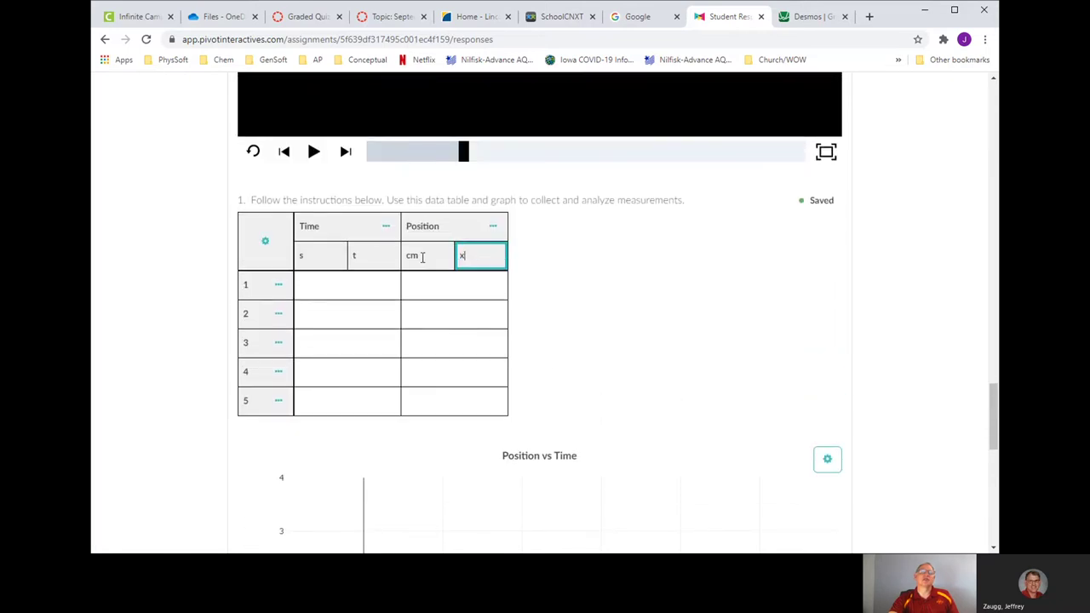
Insert a column named 'Position in Meters' to the right of Position
left_click(494, 229)
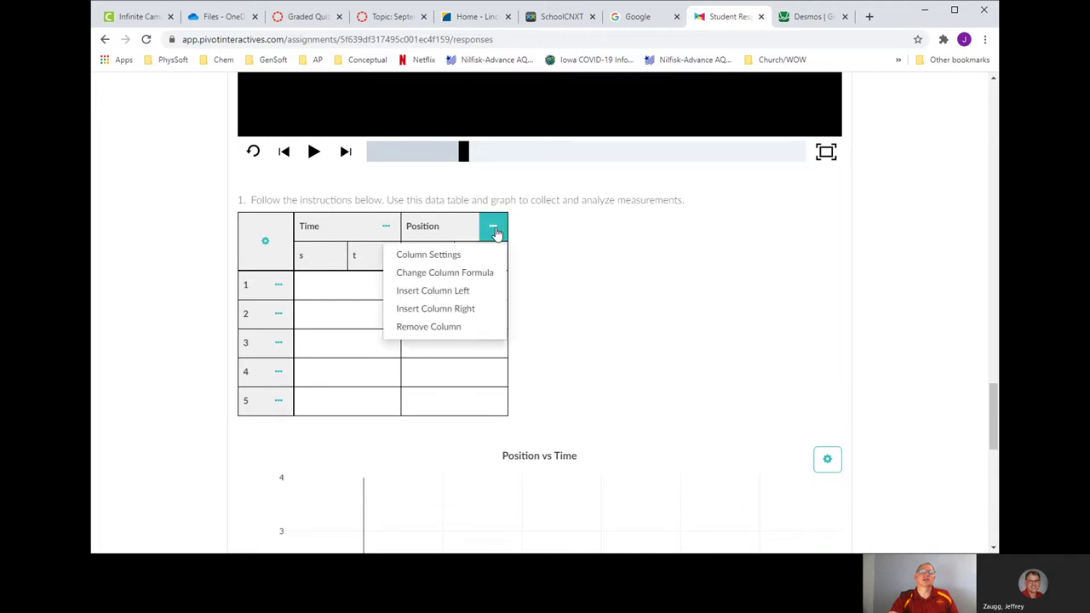
left_click(471, 309)
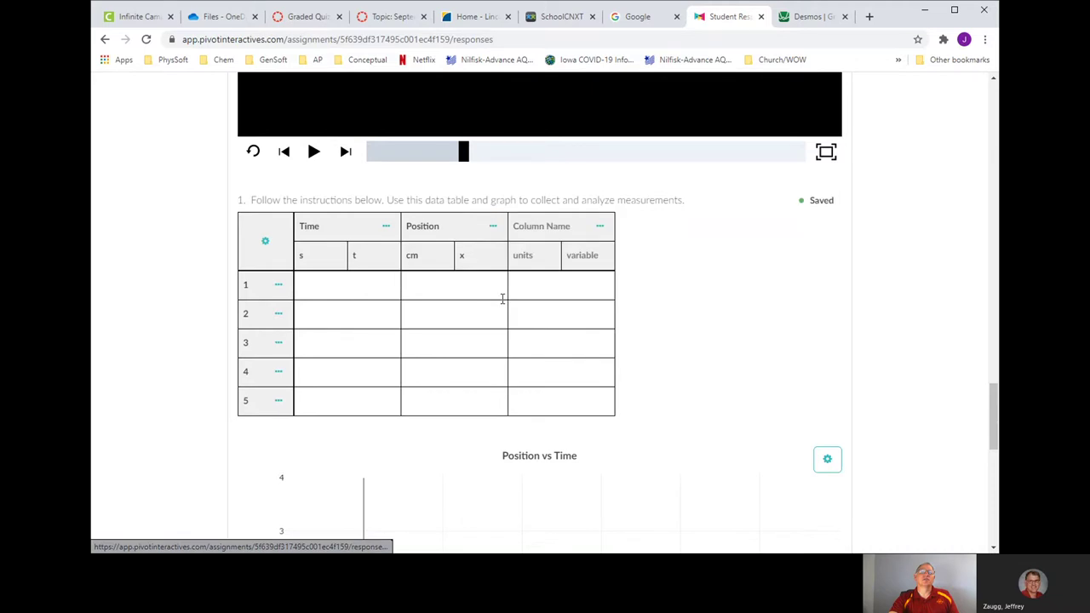
left_click(566, 230)
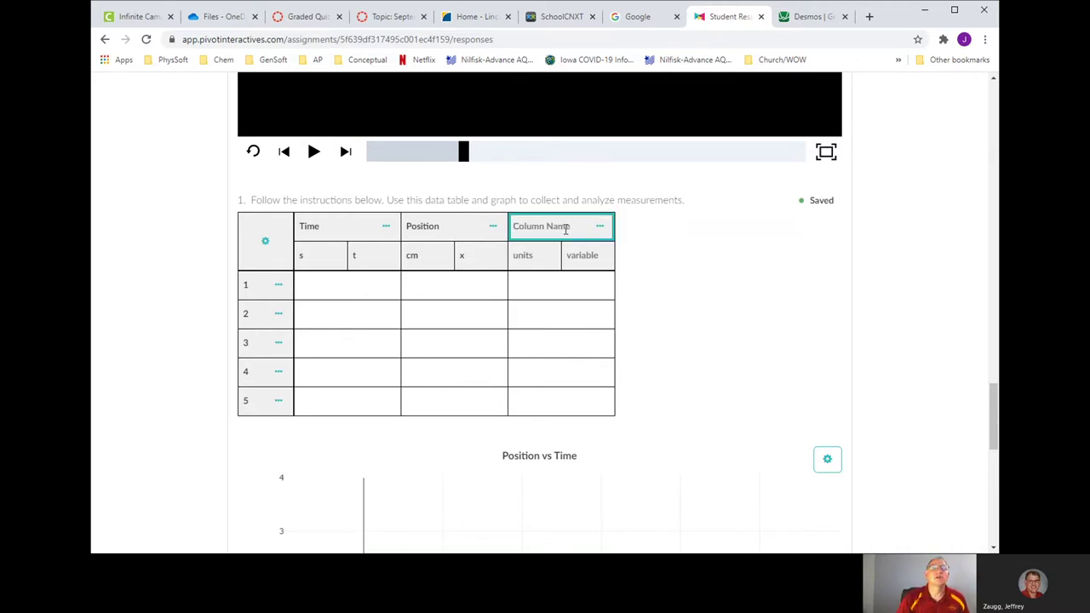
type("Positio")
type("n in M")
type("eters")
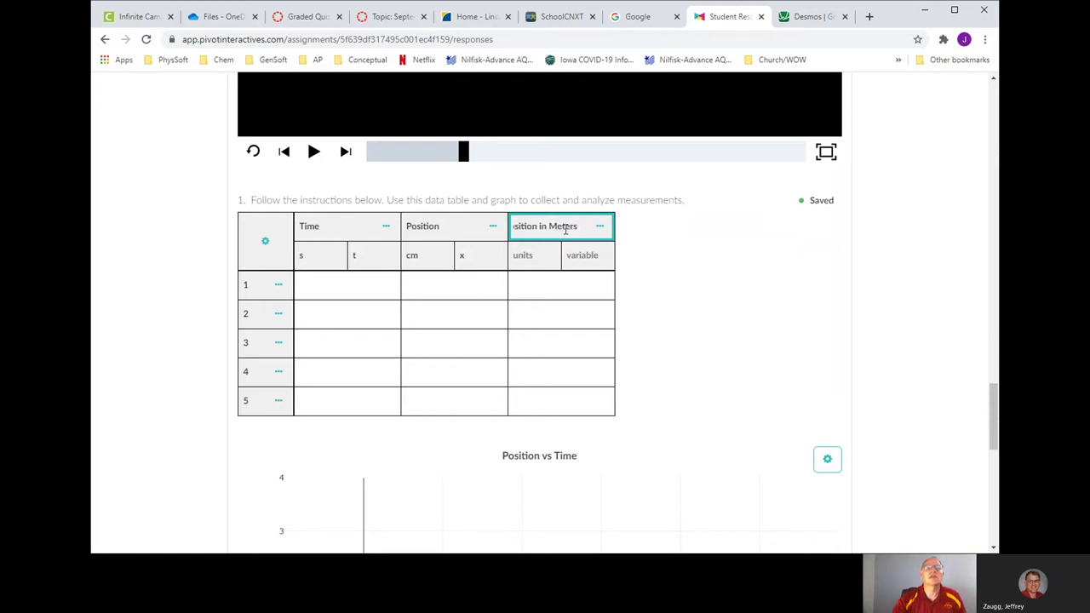
left_click(632, 305)
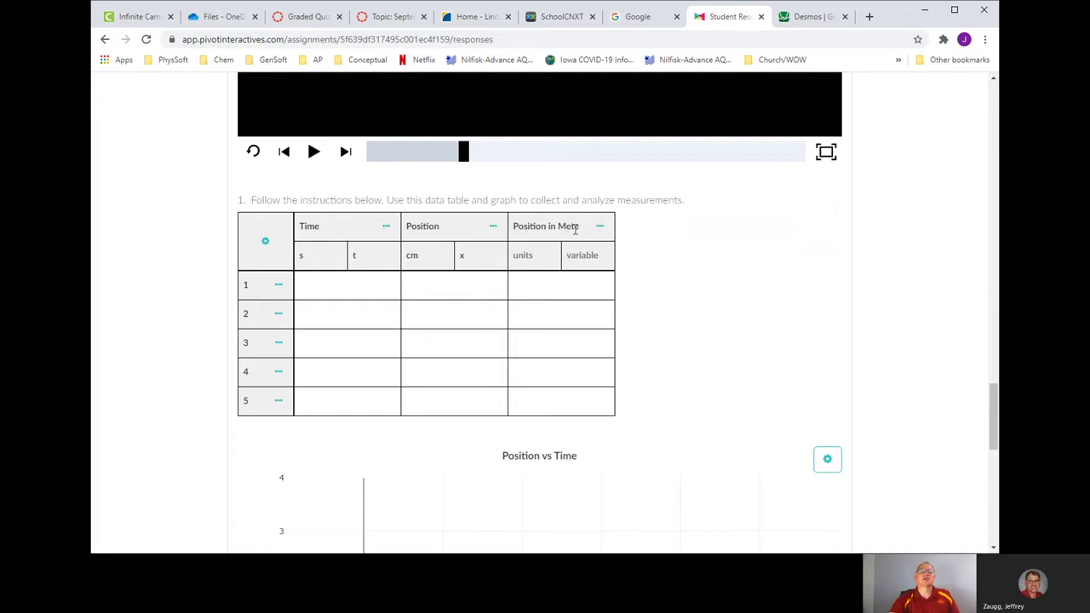
Set the Position in Meters column's units to m and variable to x
left_click(537, 255)
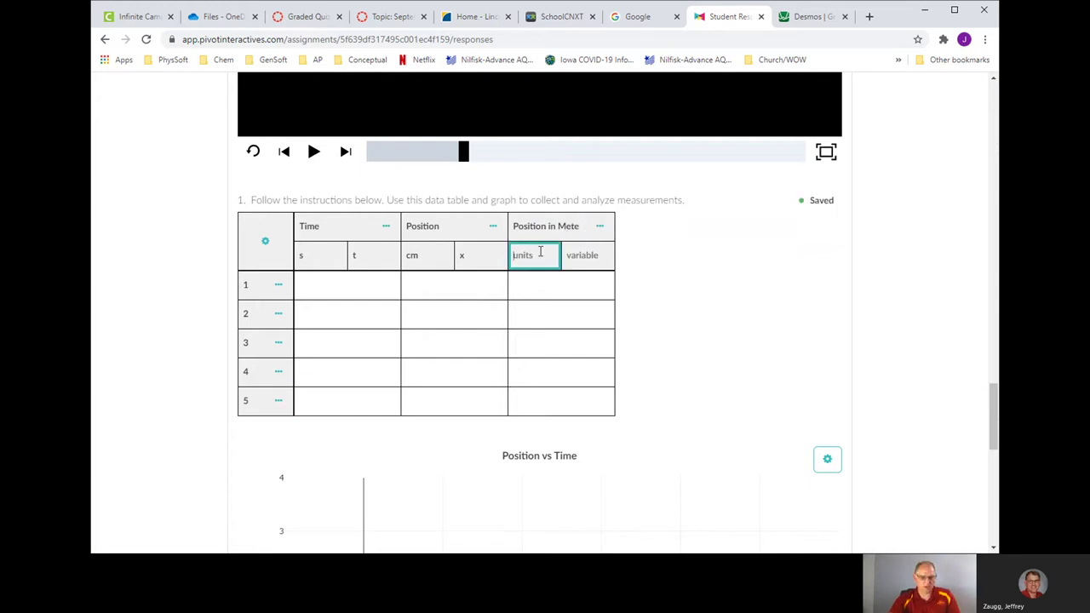
type("m")
left_click(596, 259)
type("x")
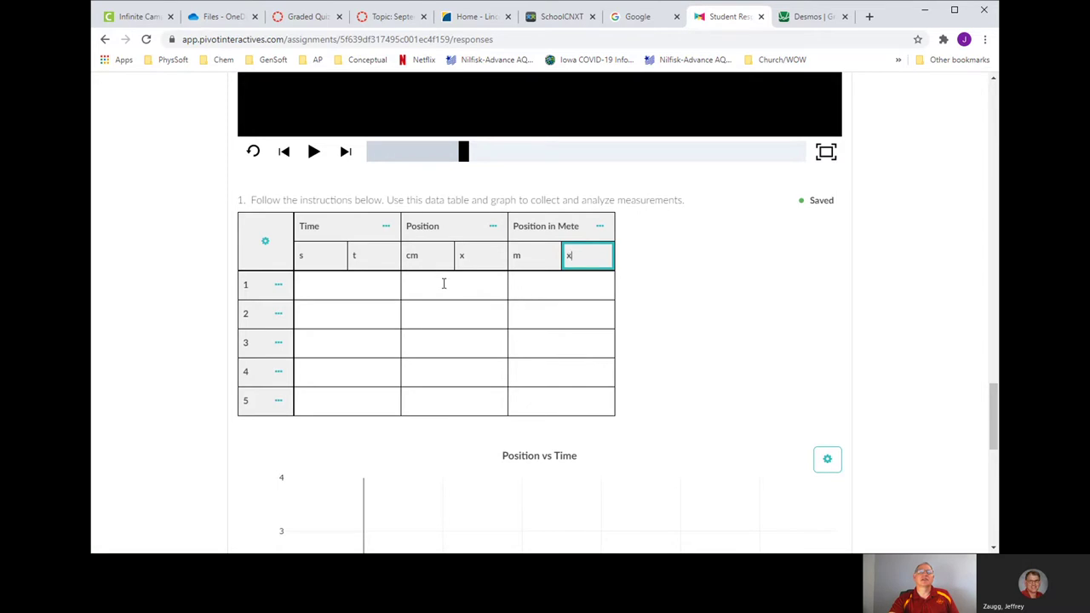
Enter 100 cm / 1 m in row 1 and 120 cm / 1.2 m in row 2
left_click(457, 292)
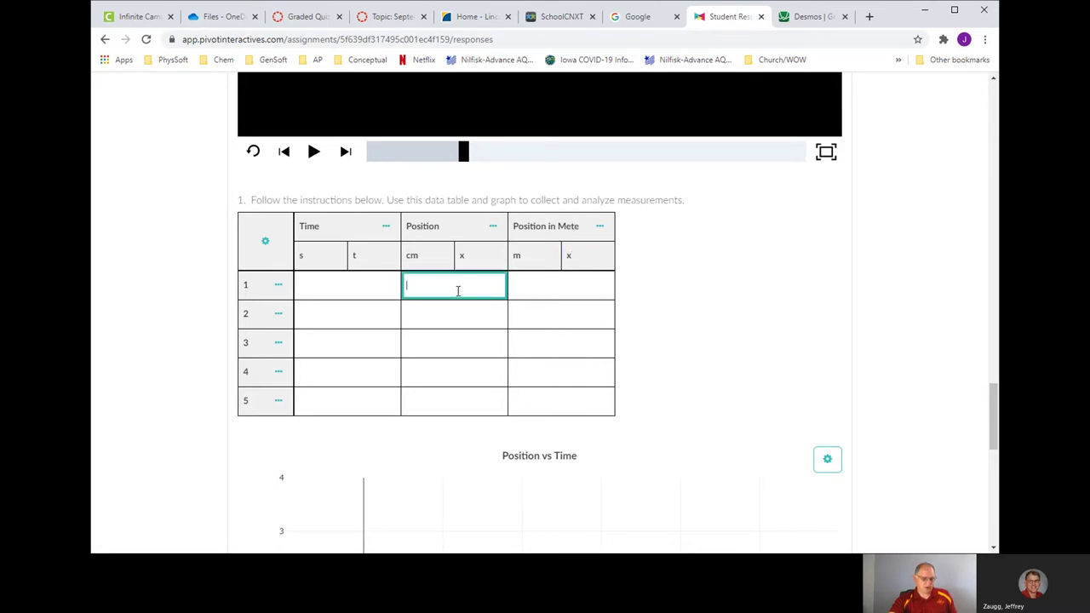
type("100")
left_click(565, 293)
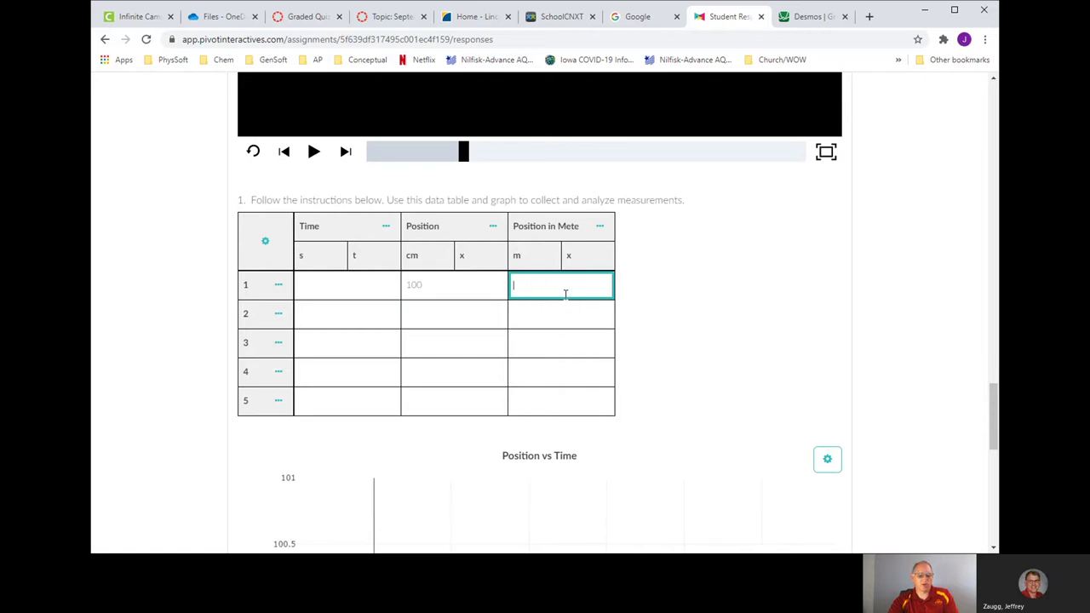
type("1")
left_click(474, 313)
type("120")
left_click(541, 313)
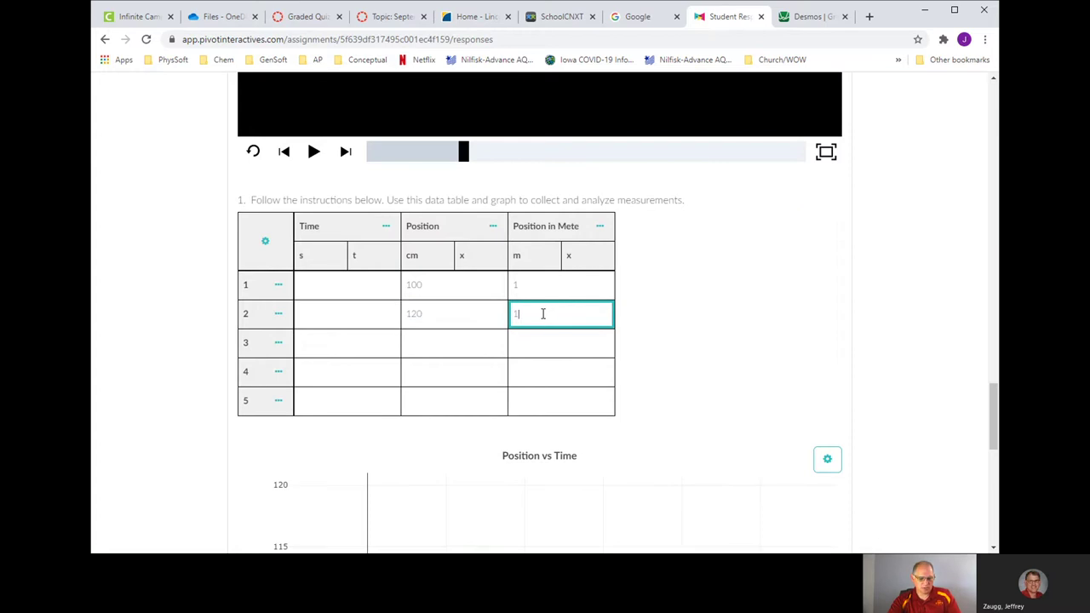
type("1.2")
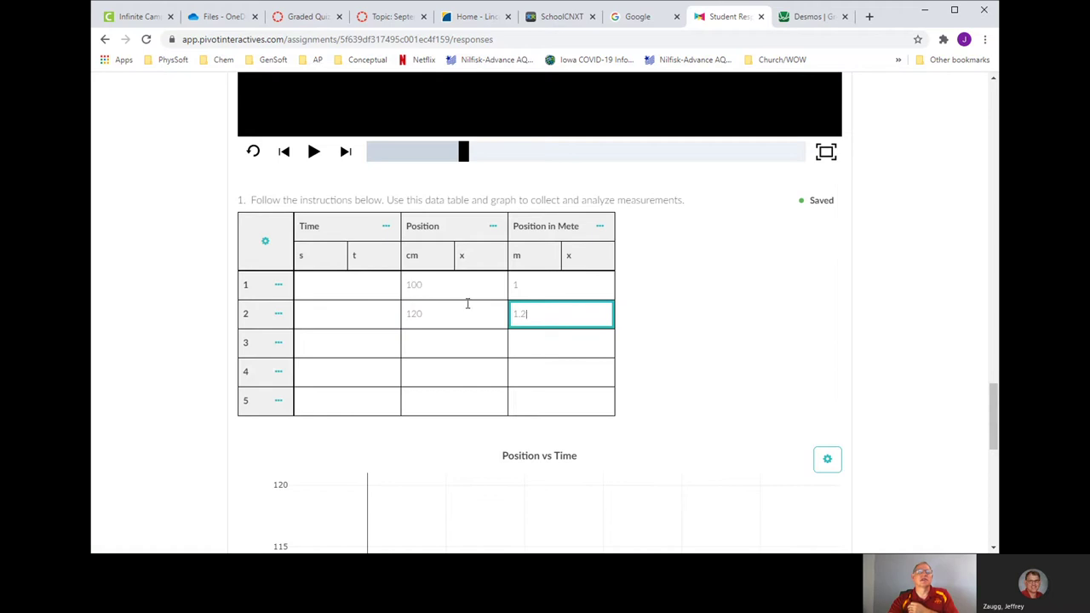
Delete the 1.2 and 1 values from the Position in Meters cells
left_click_drag(533, 311, 498, 310)
key("BackSpace")
left_click(535, 290)
key("BackSpace")
left_click(541, 322)
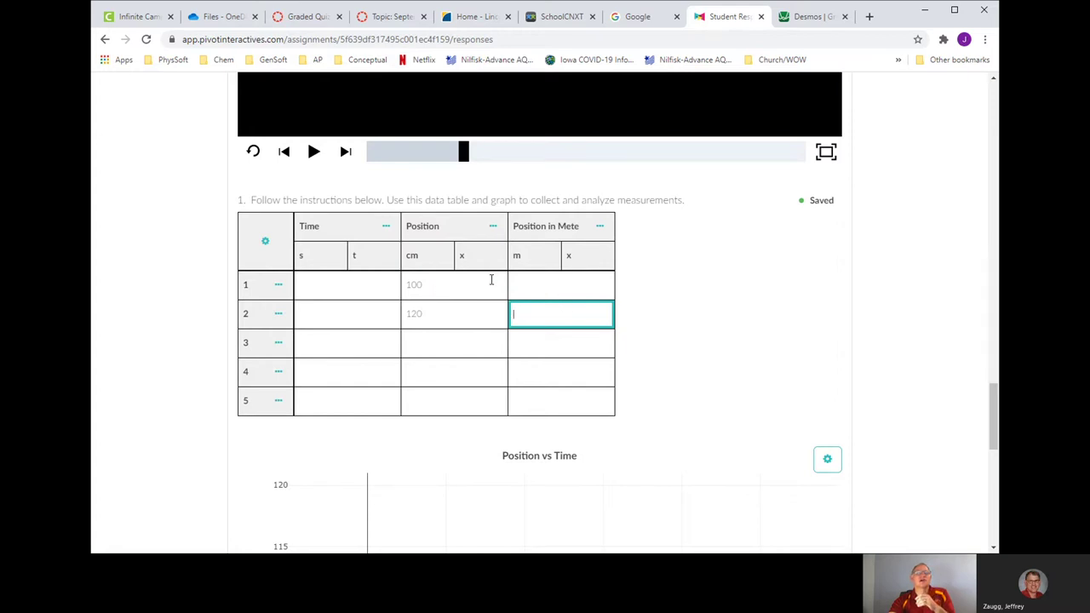
Give the Position in Meters column the formula x / 100, filling rows with 1 and 1.2
left_click(537, 284)
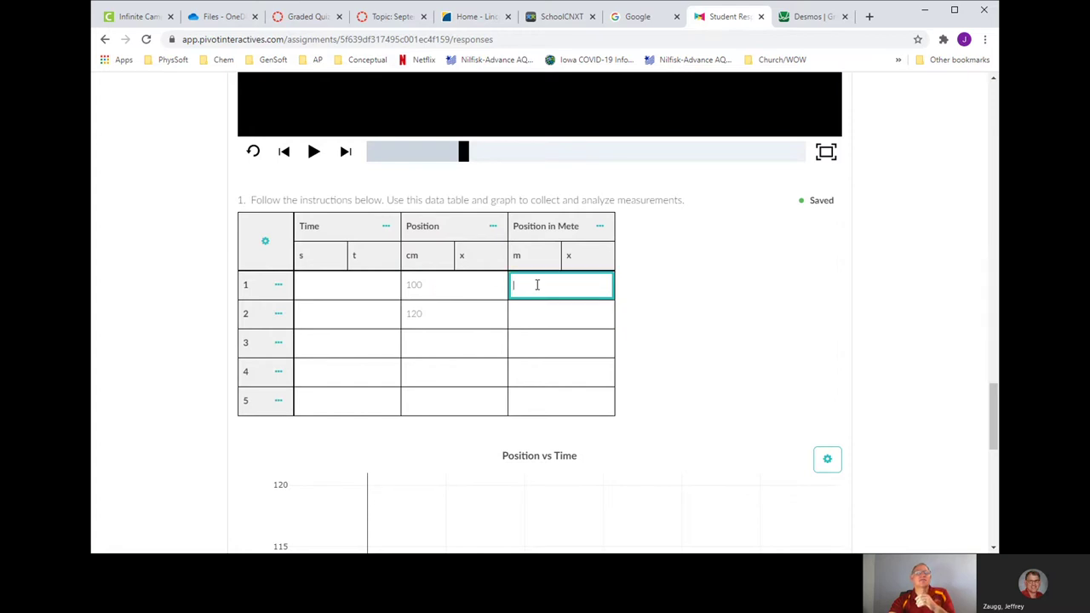
left_click(599, 228)
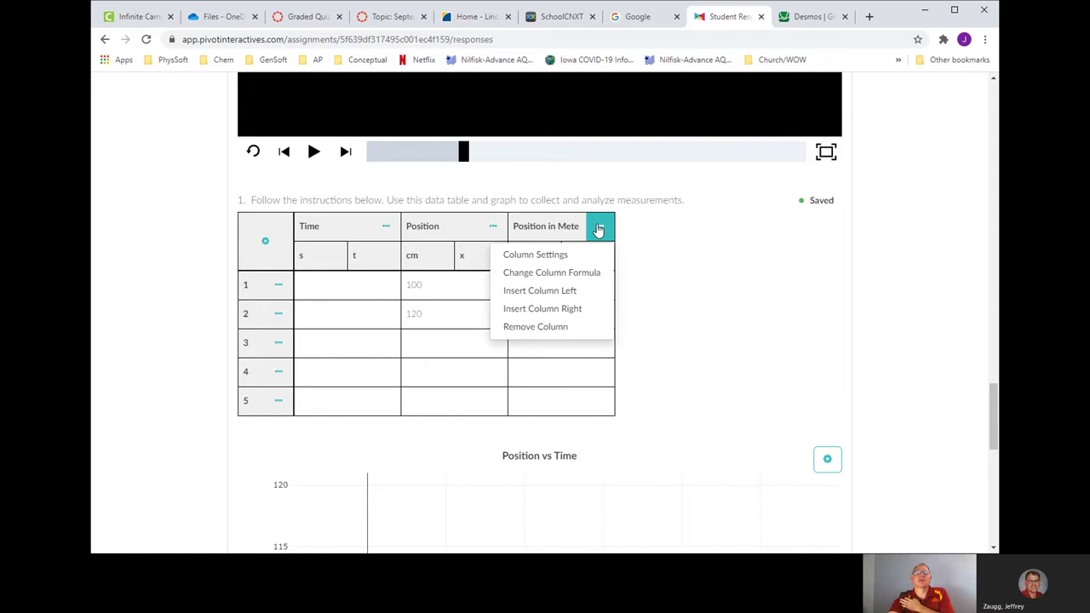
left_click(594, 274)
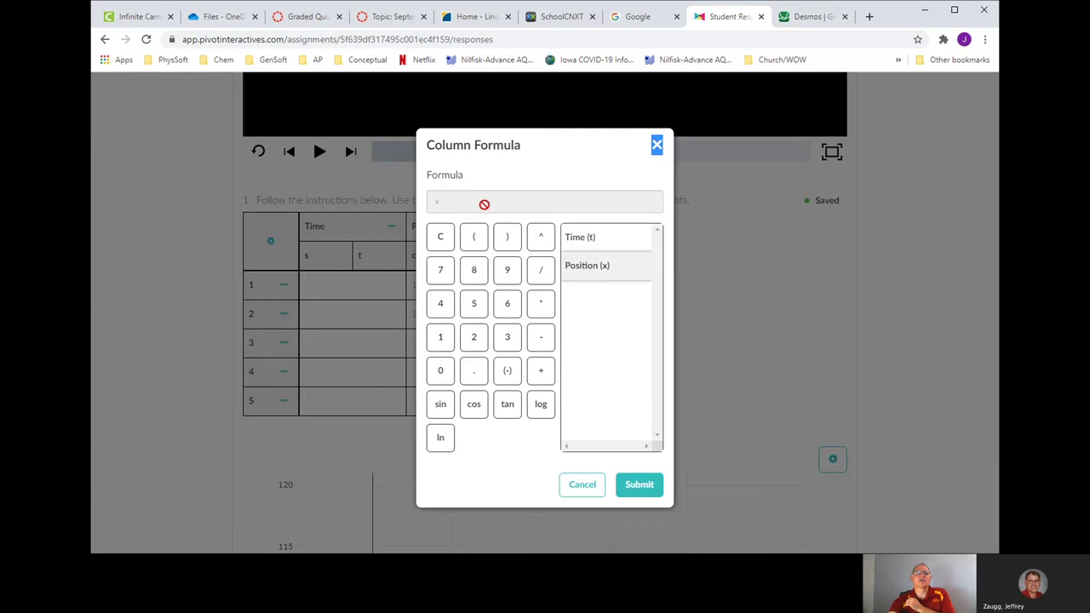
left_click(539, 269)
left_click(444, 335)
left_click(439, 370)
left_click(440, 370)
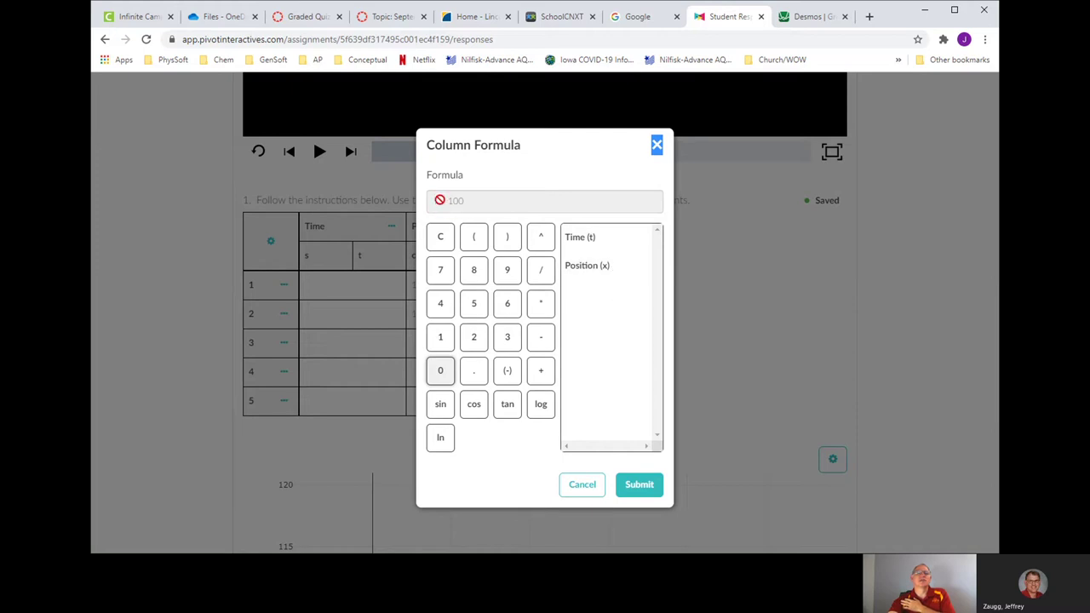
left_click(640, 487)
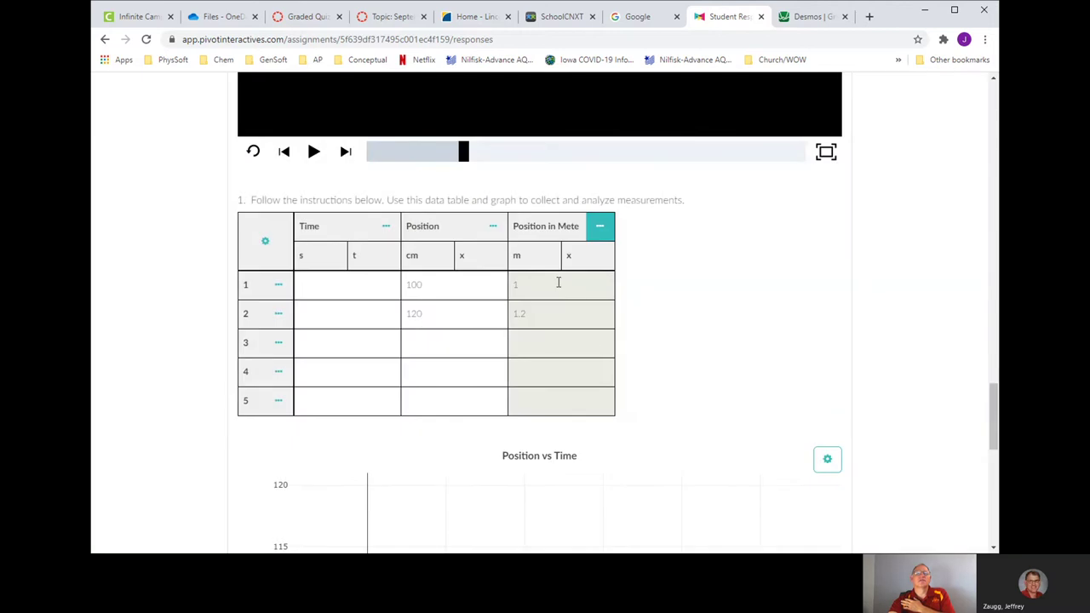
Enter 200 cm in row 3 and review the meters formula without changing it
left_click(472, 349)
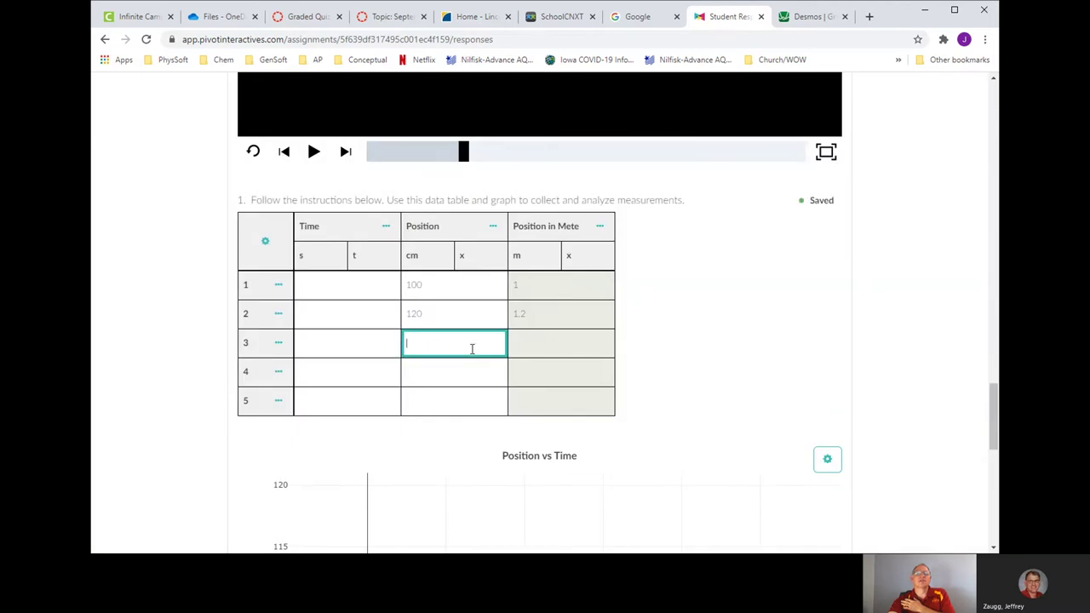
type("200")
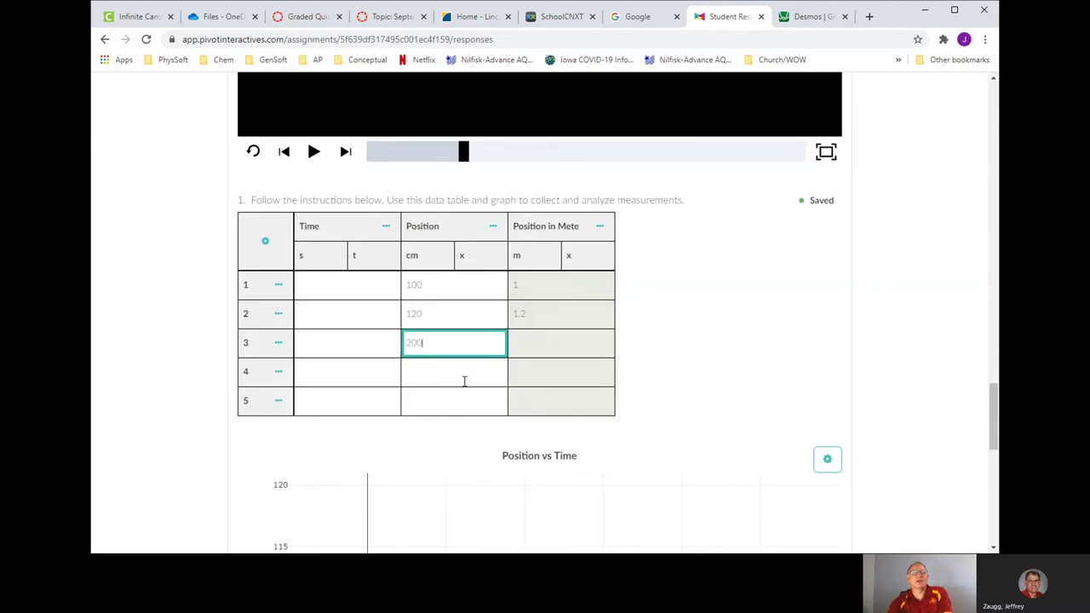
left_click(466, 382)
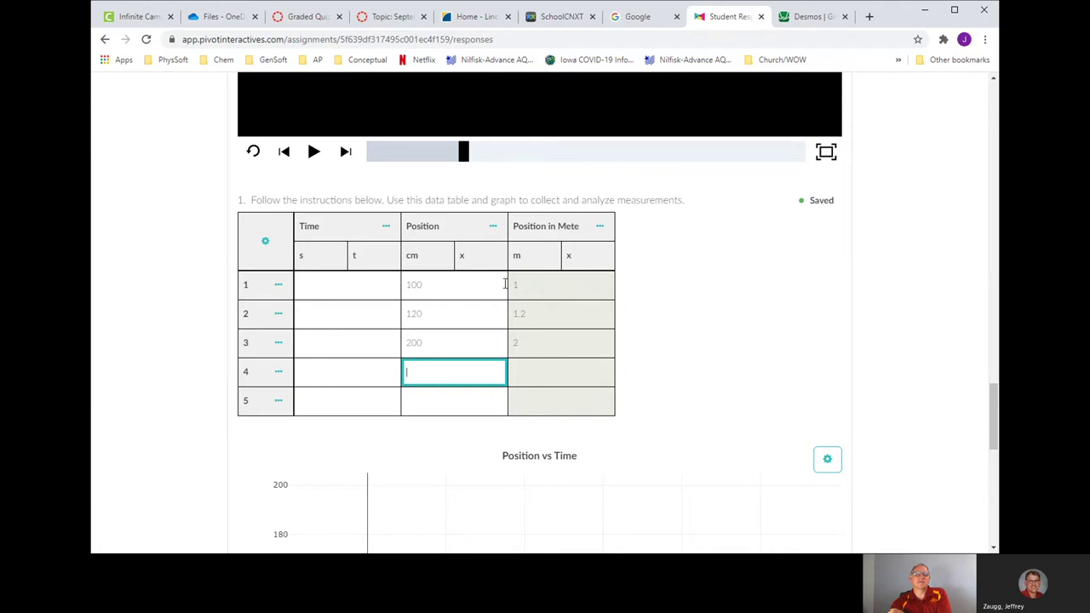
left_click(600, 225)
left_click(593, 273)
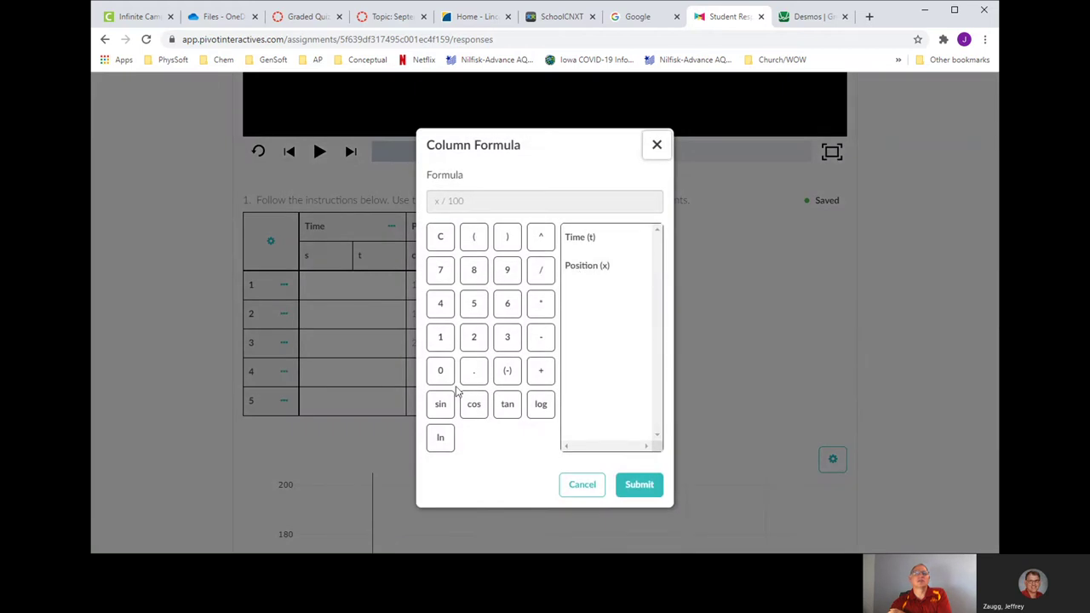
left_click(578, 487)
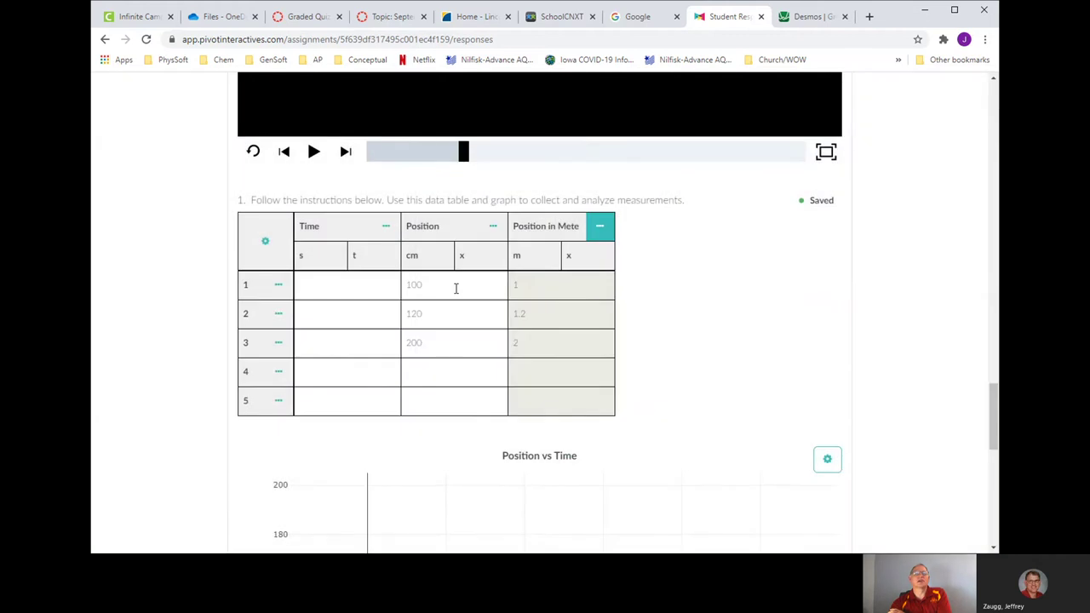
Delete the 100, 120 and 200 cm sample Position values from rows 1–3
left_click(455, 287)
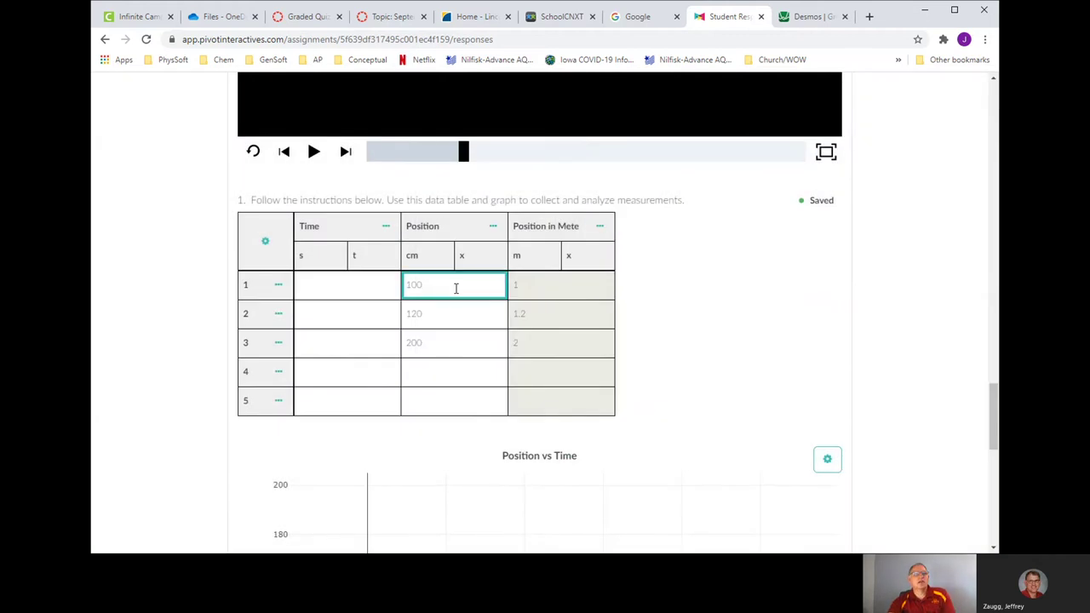
key("BackSpace")
key("BackSpace")
key("BackSpace")
left_click(458, 317)
key("BackSpace")
left_click(458, 343)
key("BackSpace")
key("BackSpace")
key("BackSpace")
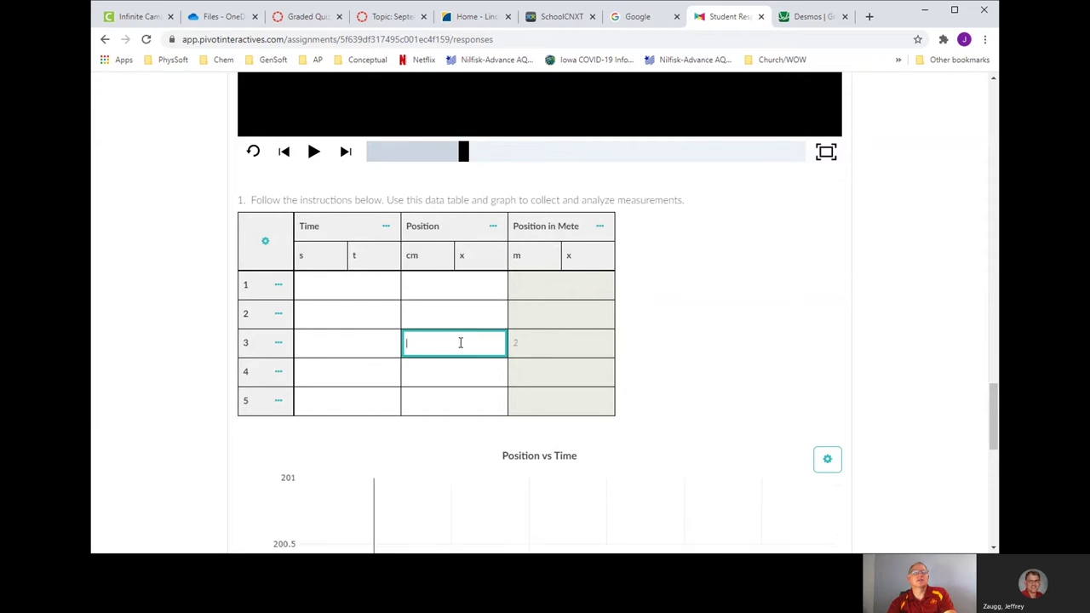
left_click(474, 365)
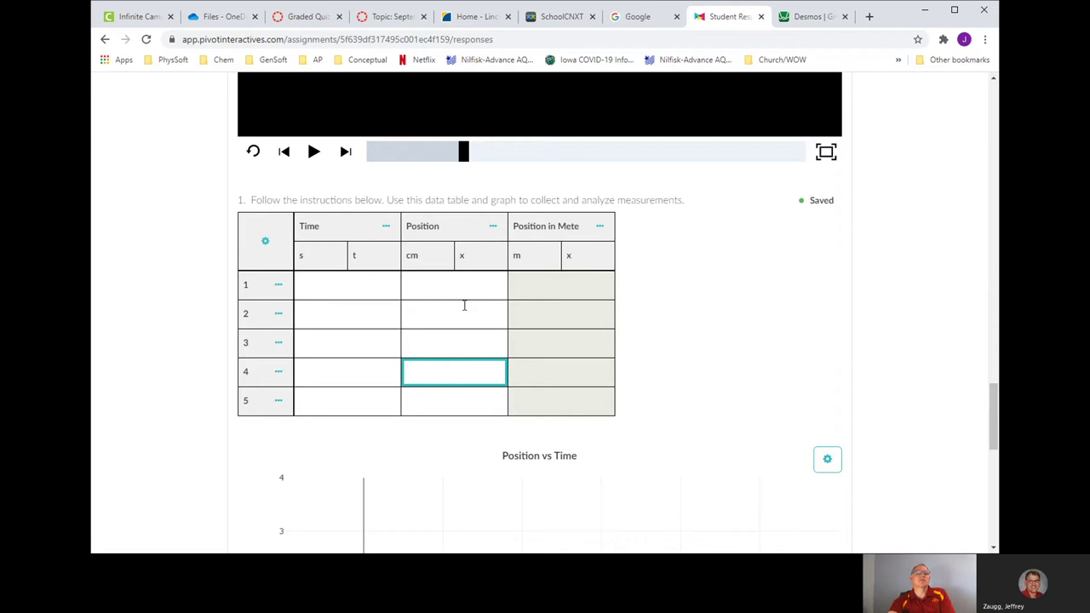
Advance the video two frames and record row 1 as 0 s at 0 cm
scroll(426, 314, "up", 3)
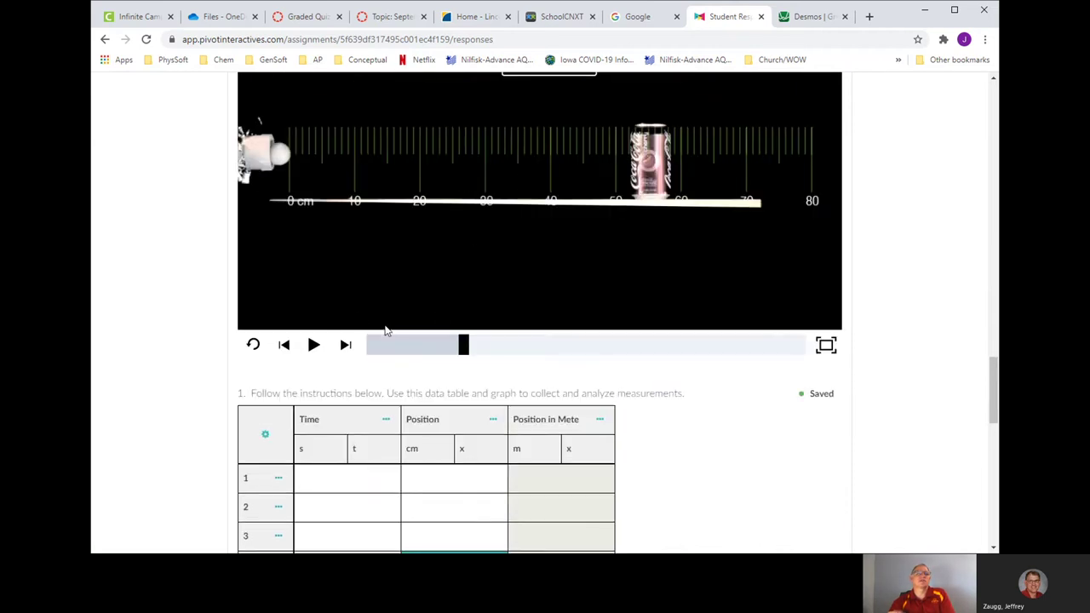
left_click(346, 345)
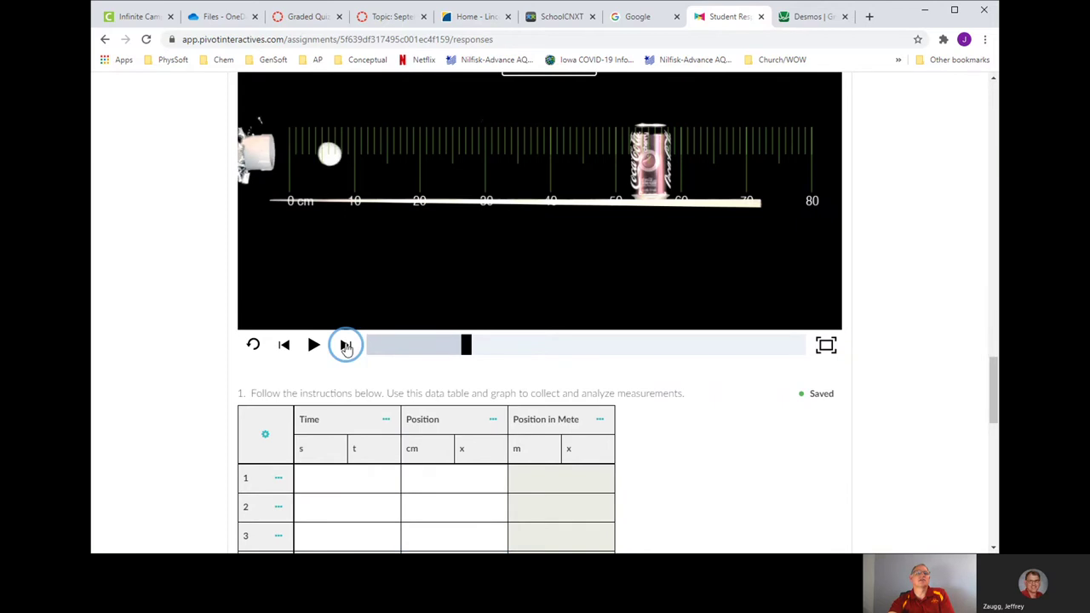
left_click(345, 345)
scroll(421, 204, "up", 1)
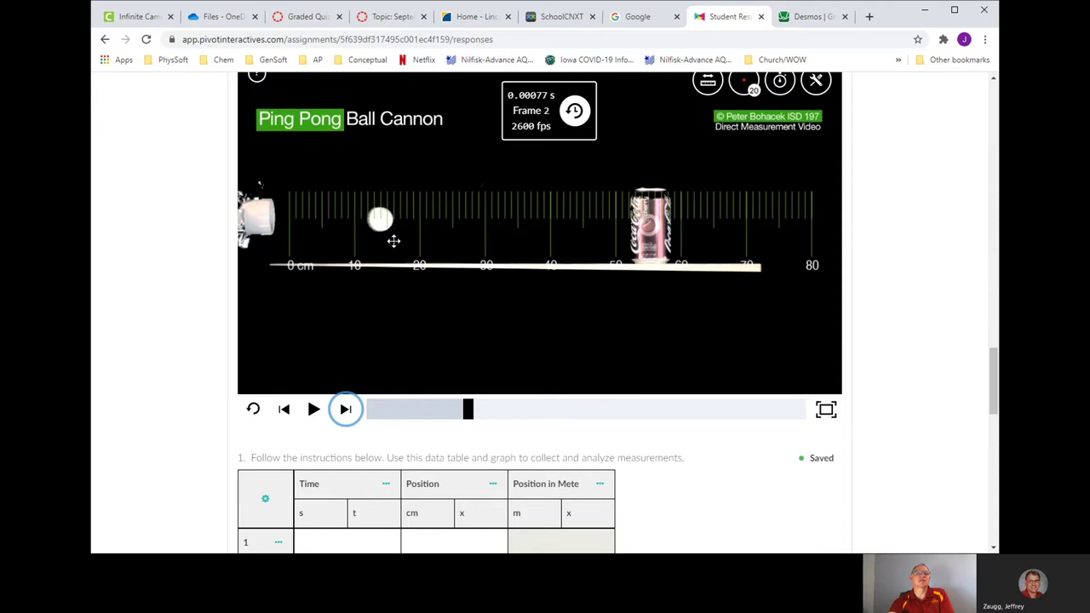
scroll(391, 247, "down", 2)
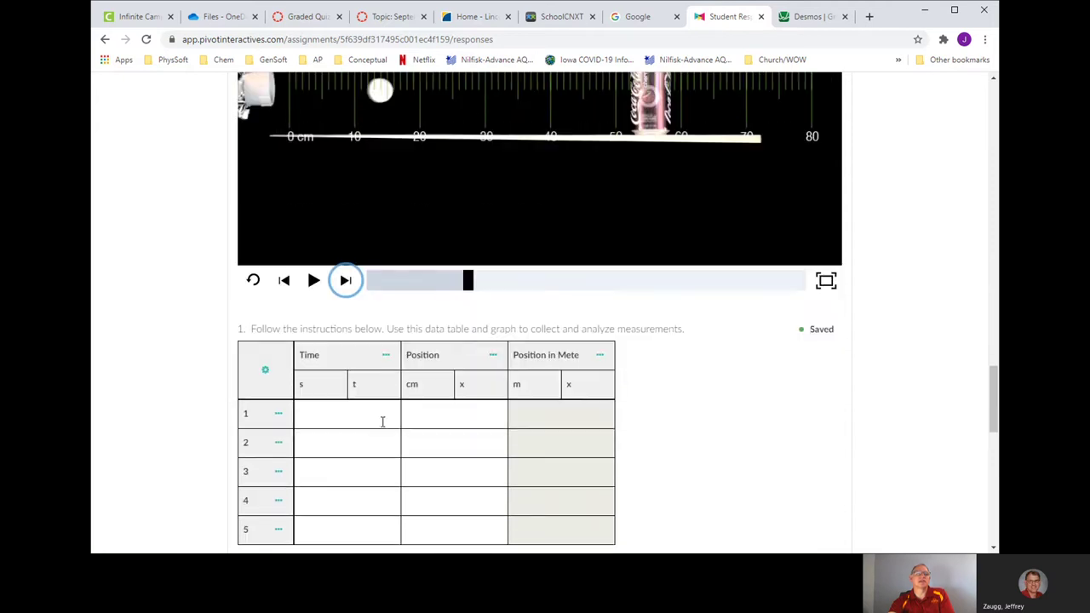
left_click(388, 420)
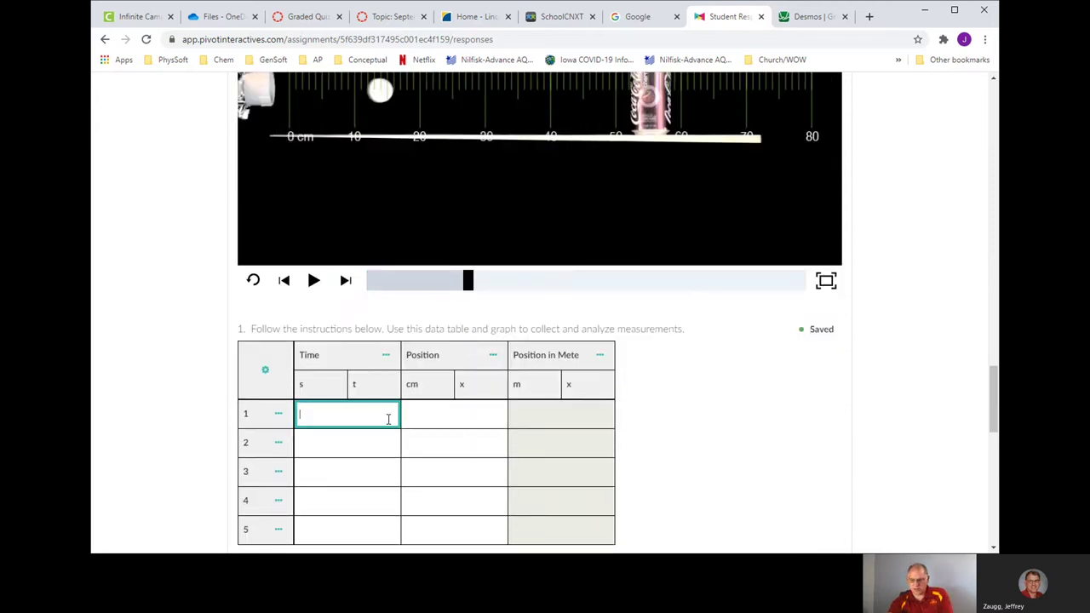
type("0")
left_click(444, 418)
type("0")
left_click(362, 441)
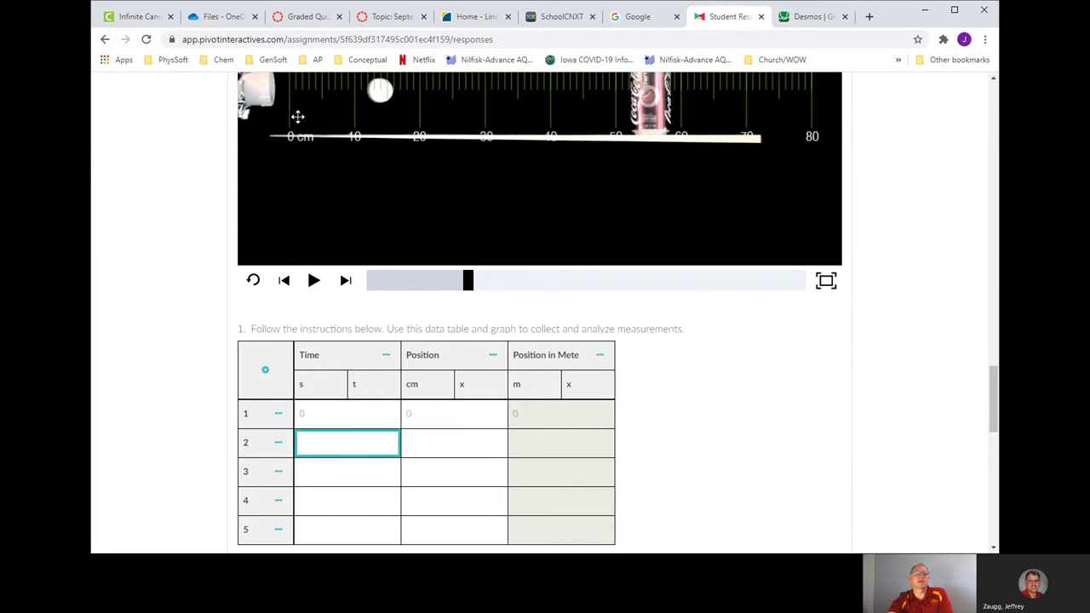
Record row 2 as 16 cm at 0.00077 s
scroll(377, 178, "up", 1)
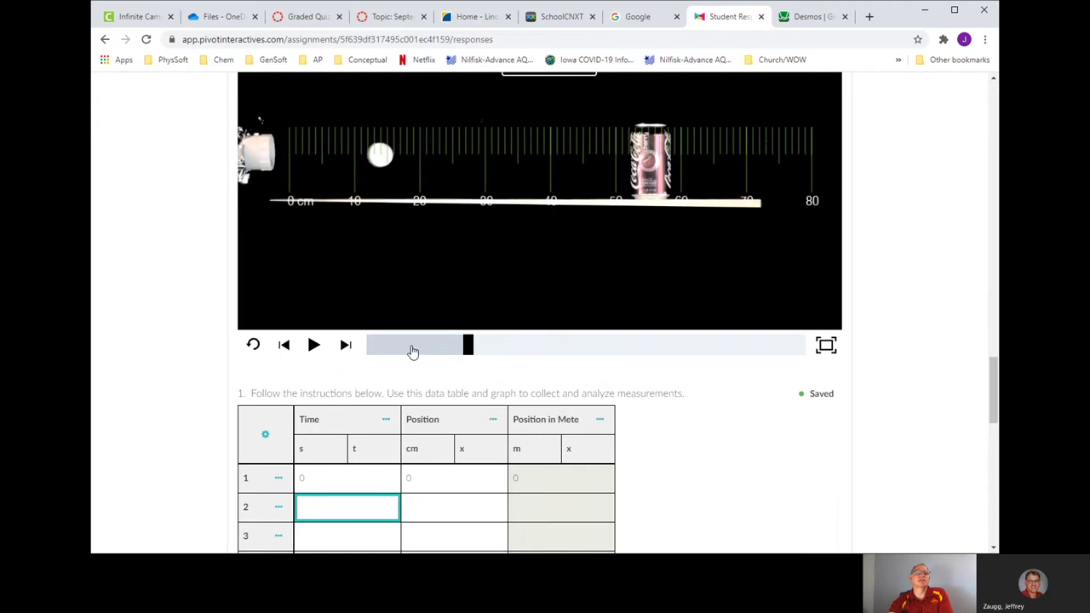
scroll(414, 486, "down", 1)
left_click(445, 441)
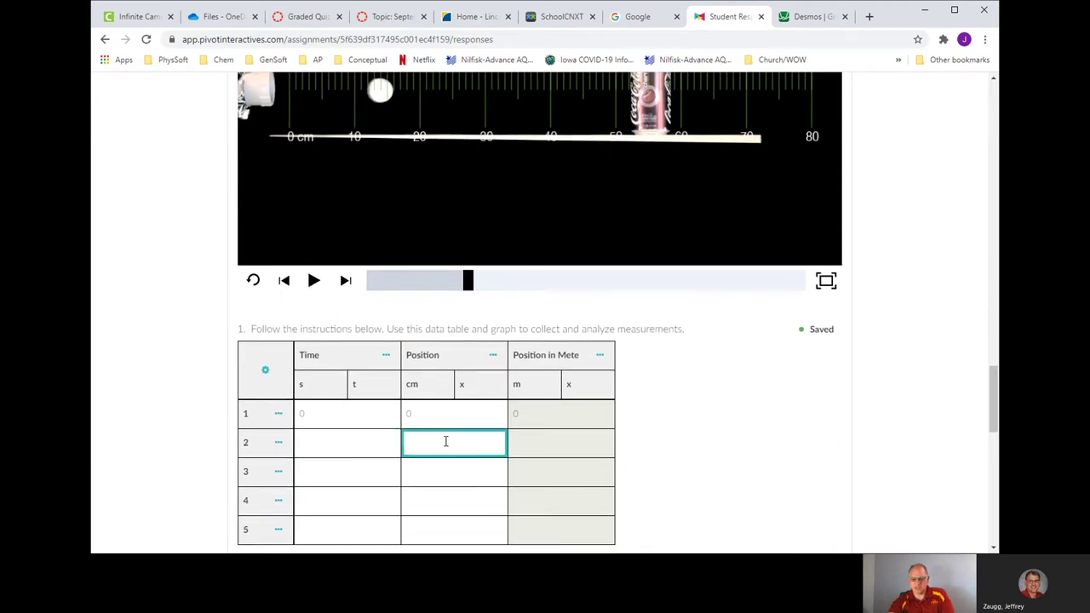
type("16")
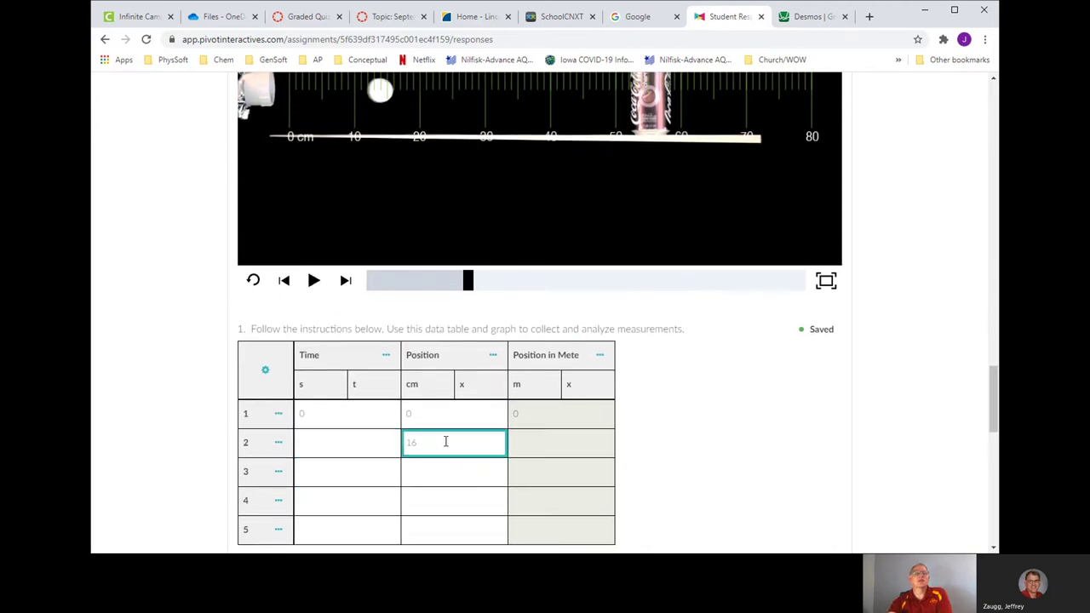
scroll(468, 375, "up", 5)
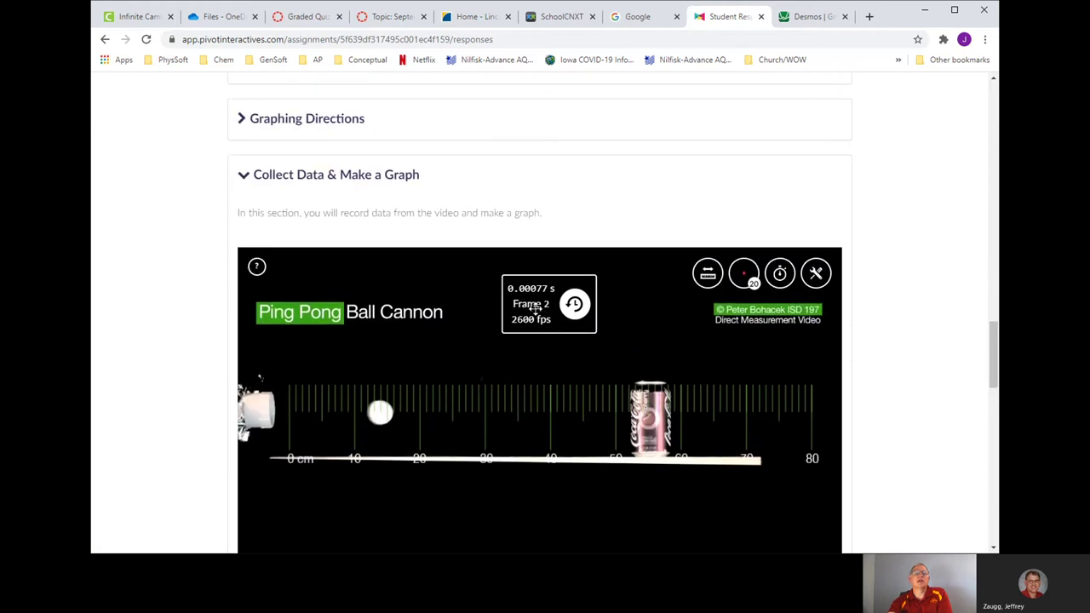
scroll(539, 298, "down", 5)
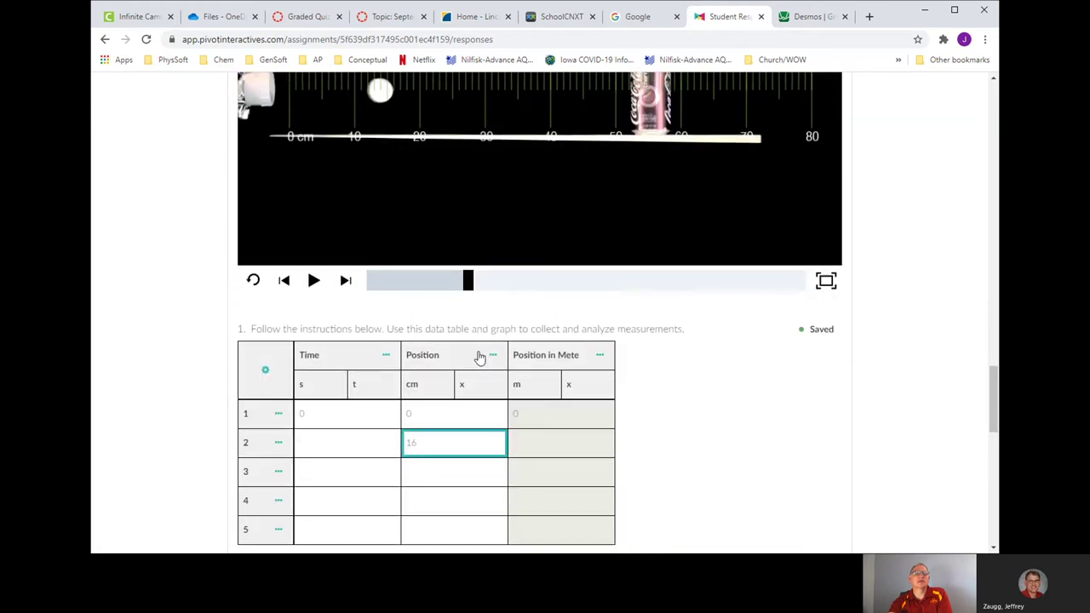
left_click(351, 442)
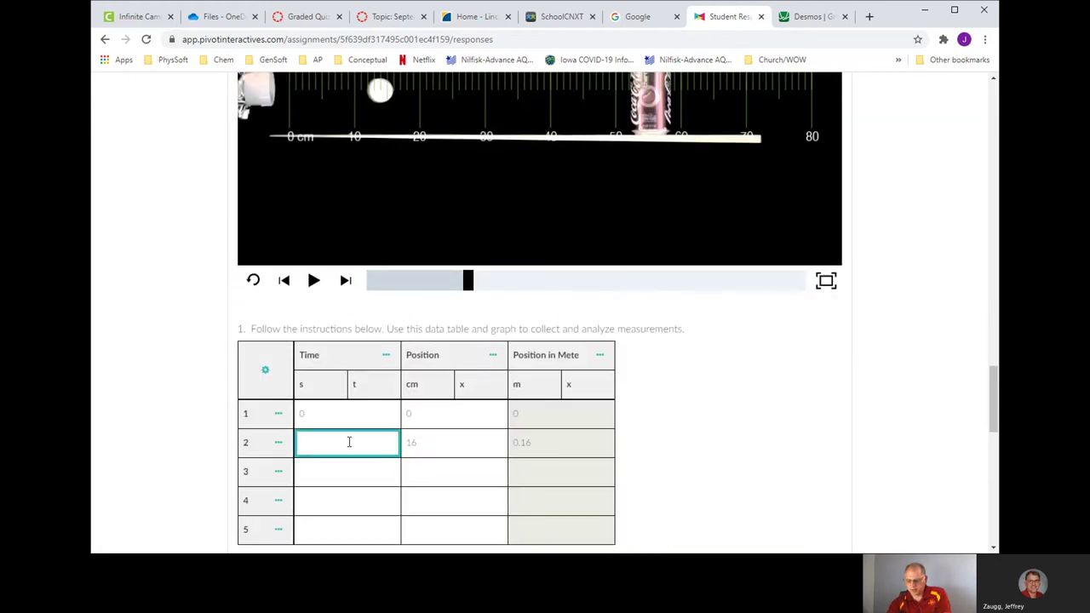
type(".00077")
left_click(389, 498)
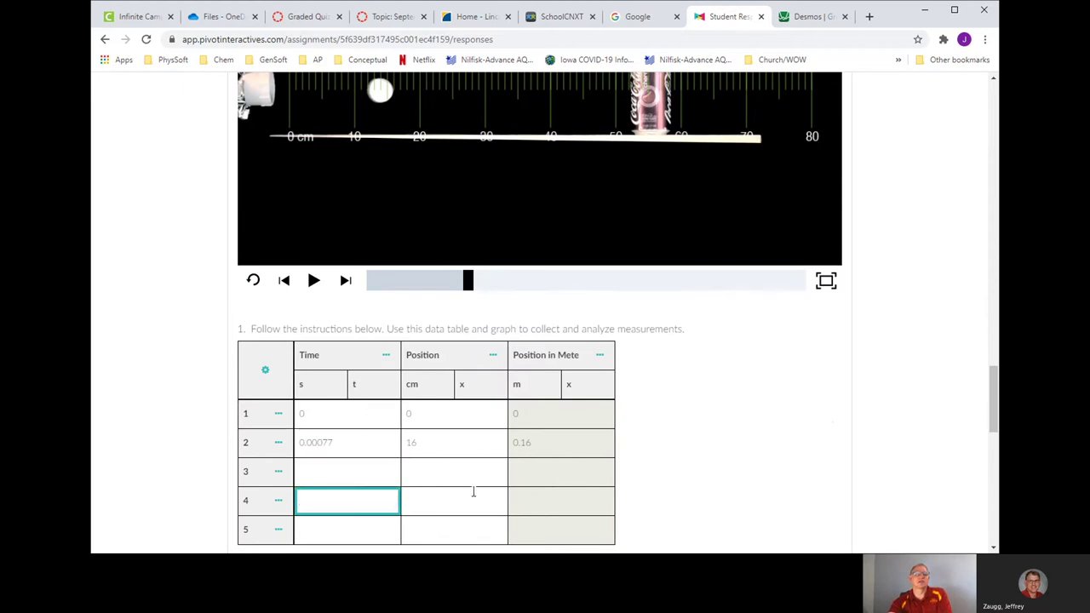
scroll(348, 190, "up", 2)
scroll(497, 331, "down", 5)
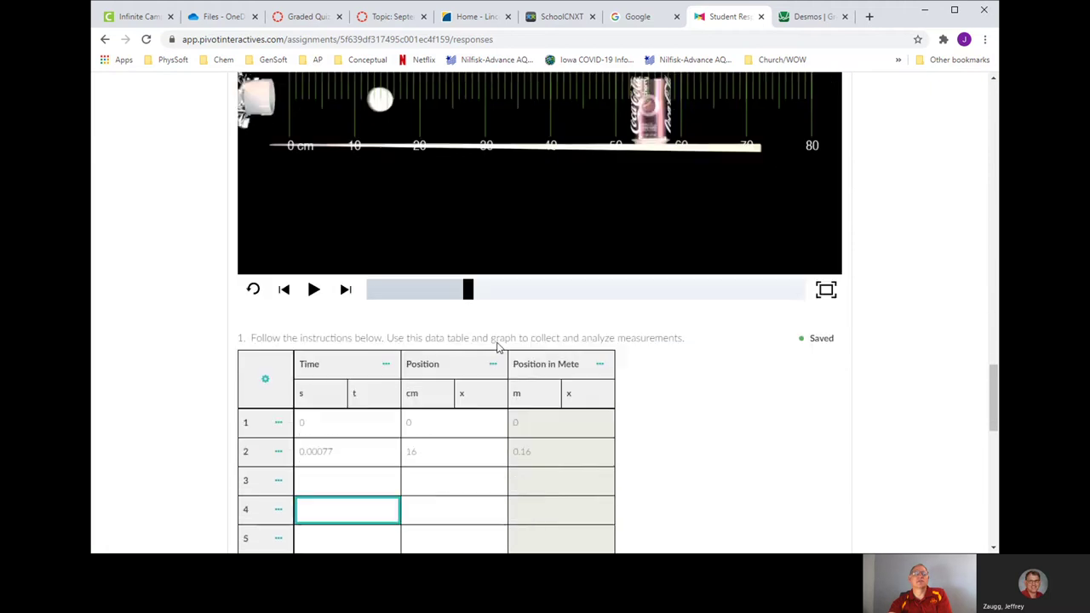
scroll(499, 348, "down", 2)
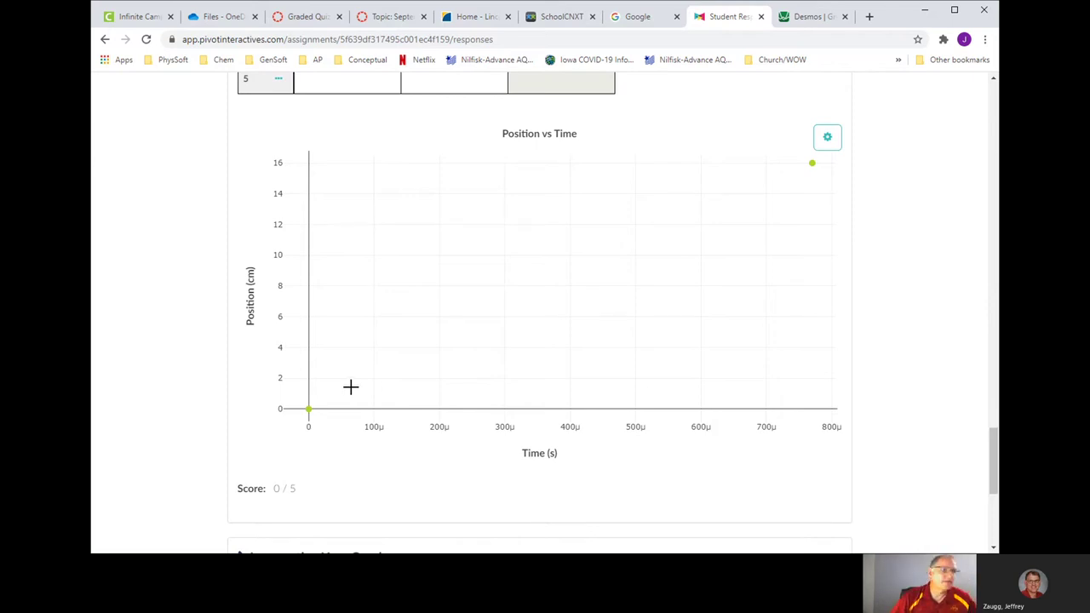
Plot Position in Meters on the graph's vertical axis
left_click(249, 302)
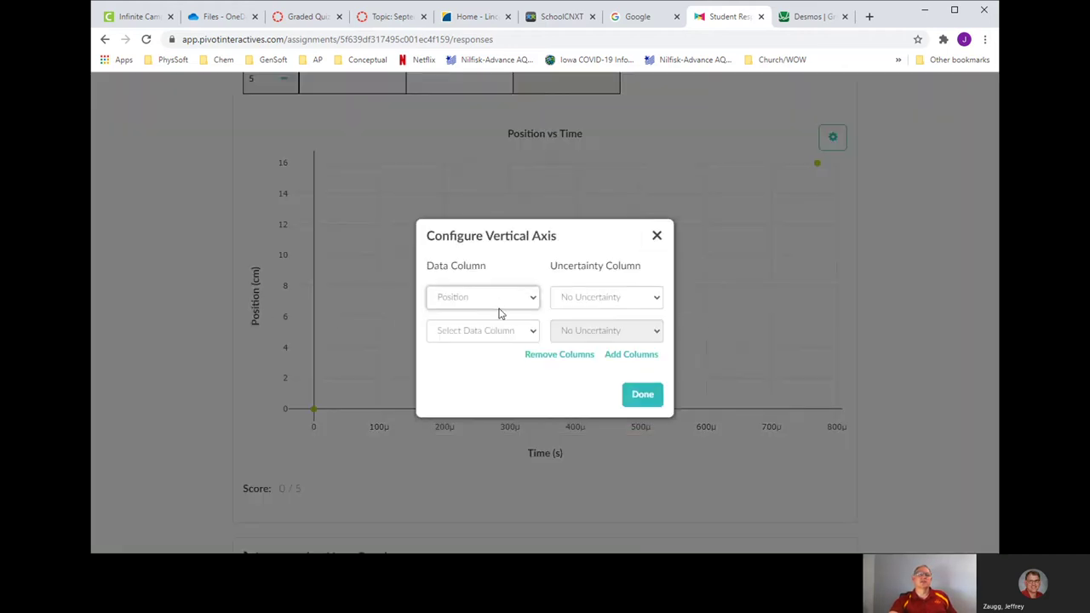
left_click(498, 359)
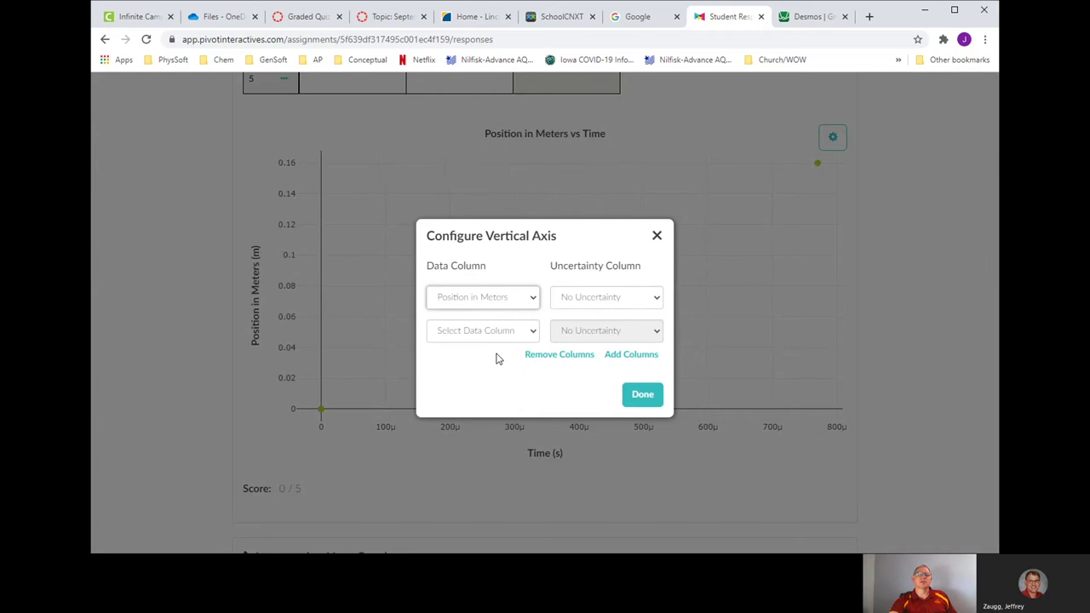
left_click(641, 396)
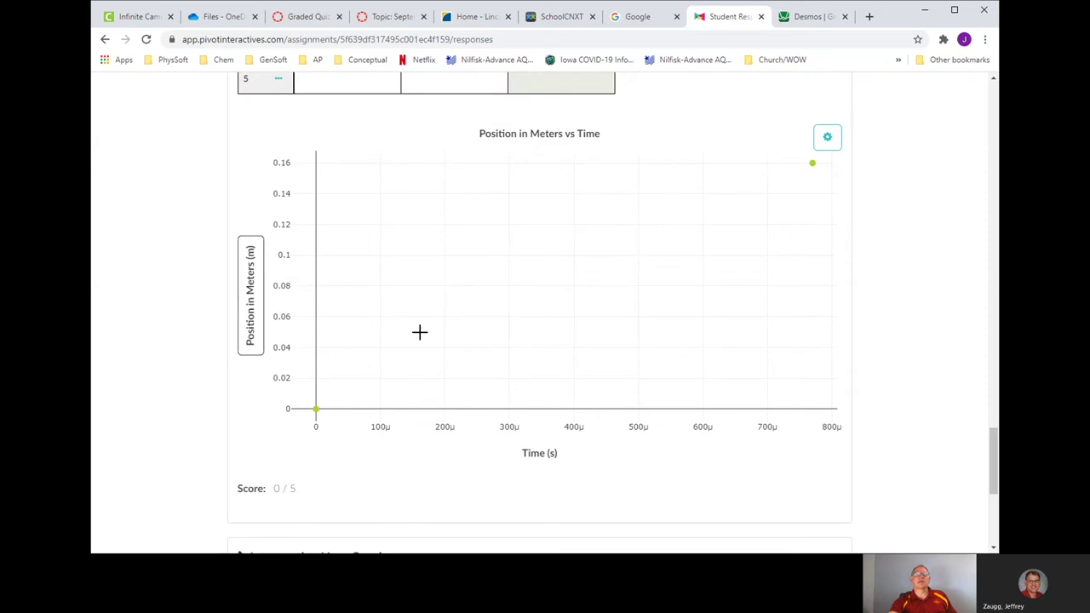
Autoscale the graph so the points at 0 m and 0.16 m are in view
mouse_move(329, 397)
left_click(827, 138)
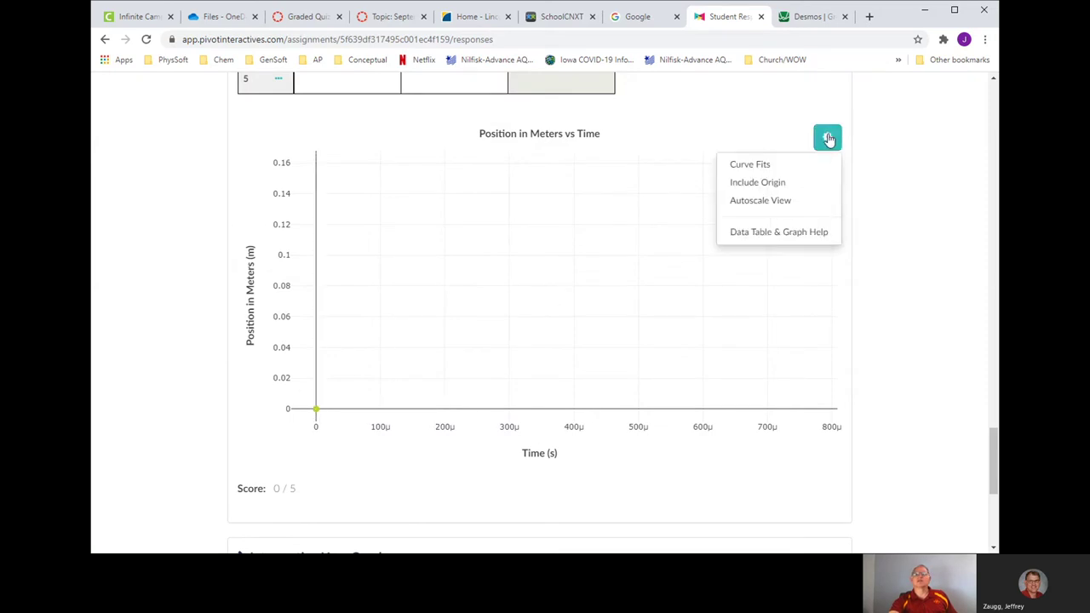
left_click(770, 202)
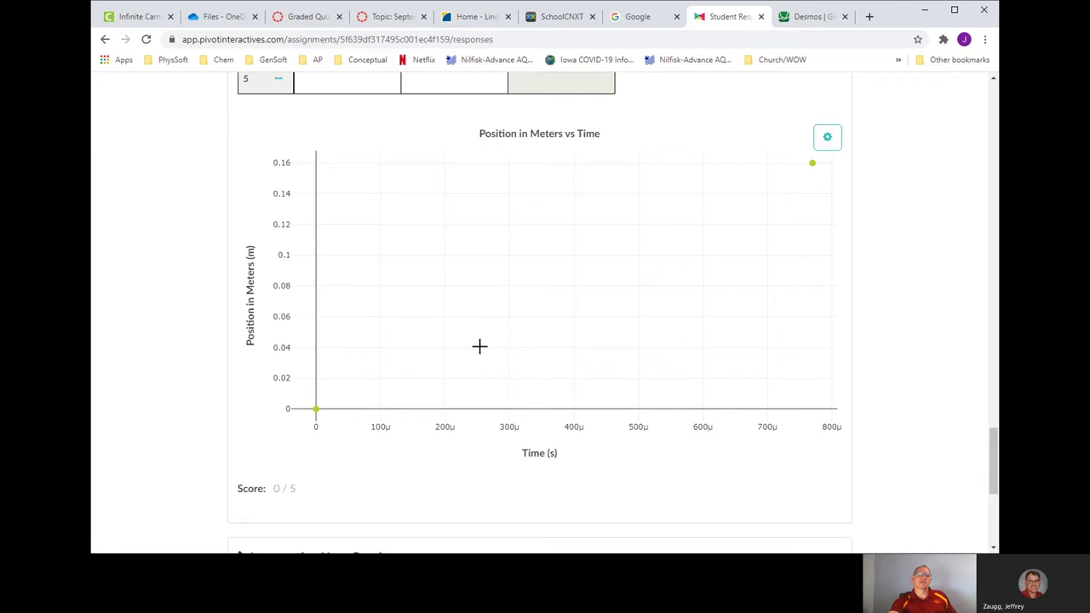
mouse_move(316, 402)
scroll(453, 502, "up", 1)
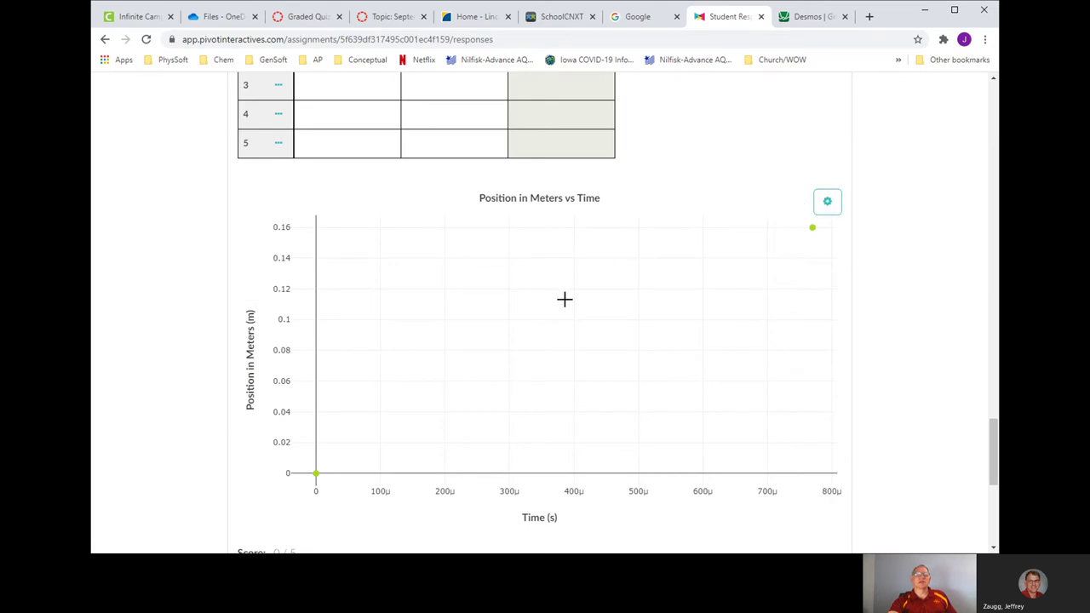
Expand the Interpreting Your Graph questions and scroll through them
scroll(565, 299, "down", 3)
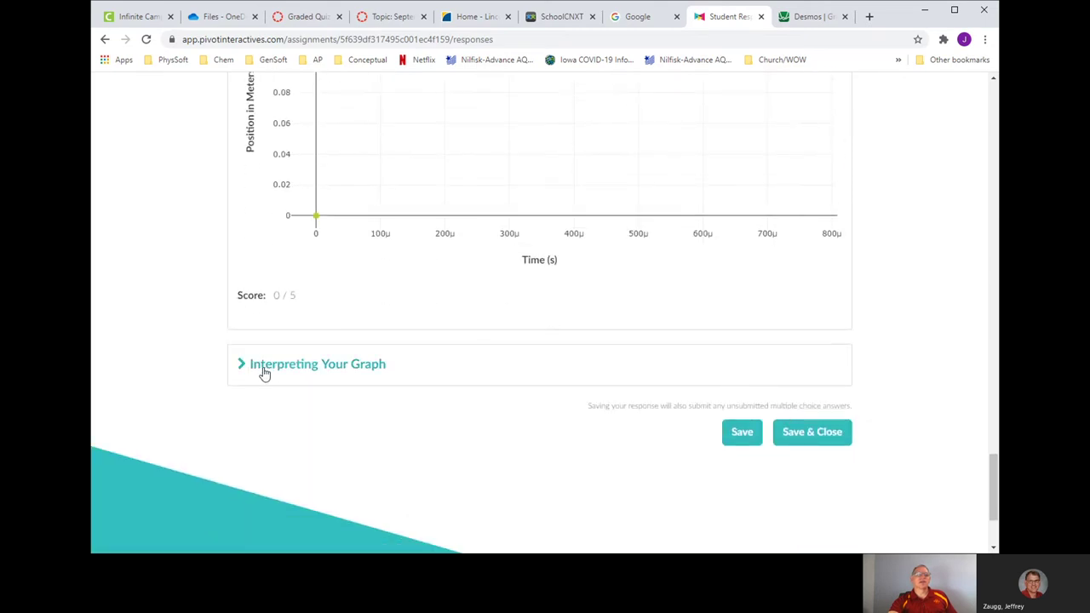
left_click(253, 373)
scroll(353, 444, "down", 2)
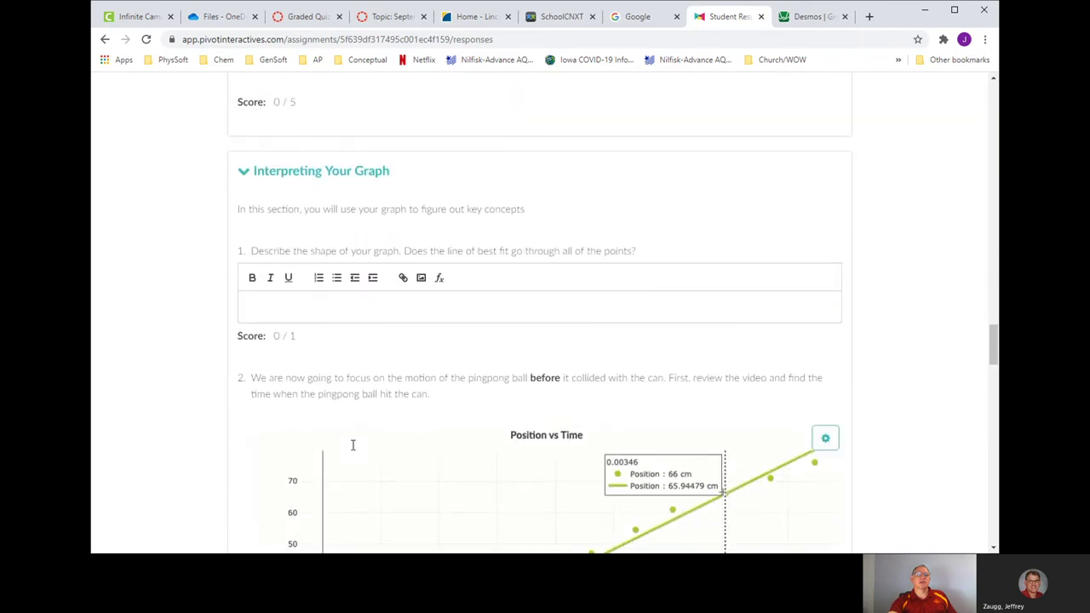
scroll(353, 445, "down", 1)
scroll(352, 443, "up", 2)
scroll(391, 449, "down", 1)
scroll(401, 447, "down", 1)
Bring up the Position in Meters graph's settings menu
scroll(572, 426, "up", 5)
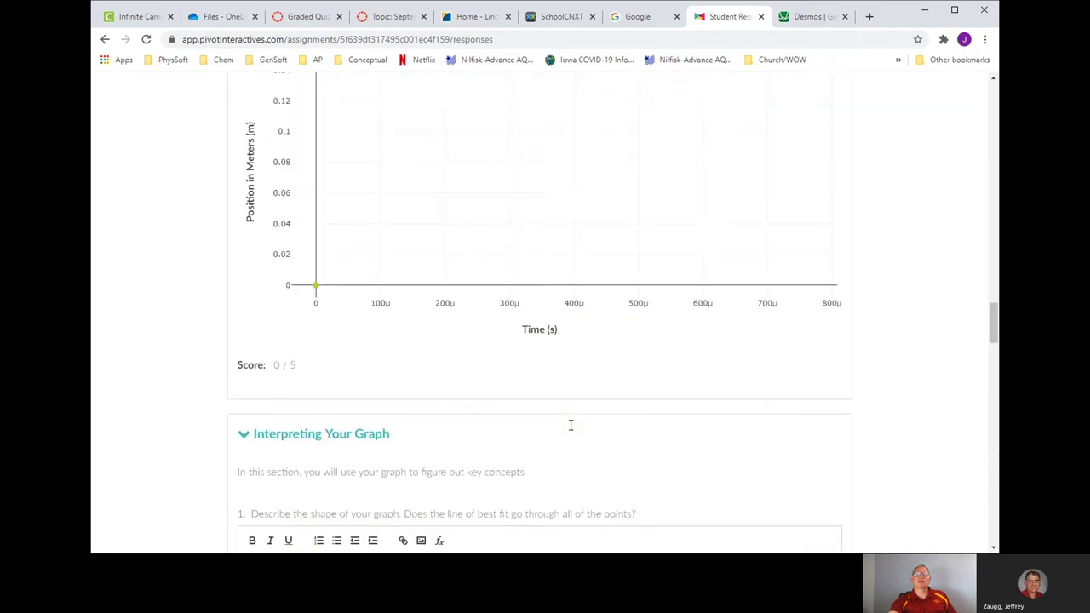
scroll(571, 426, "up", 2)
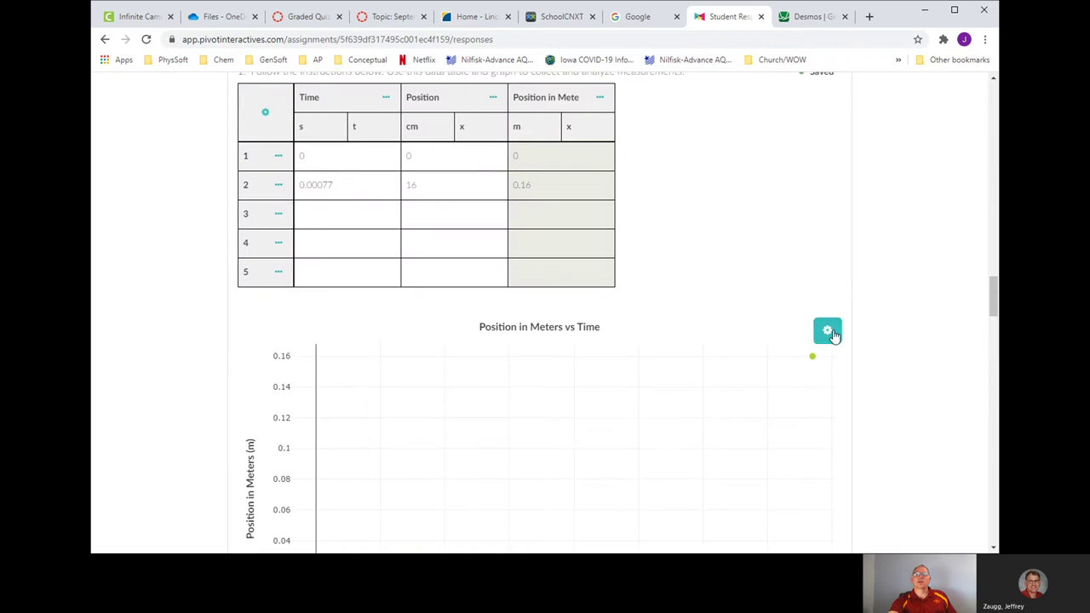
left_click(832, 332)
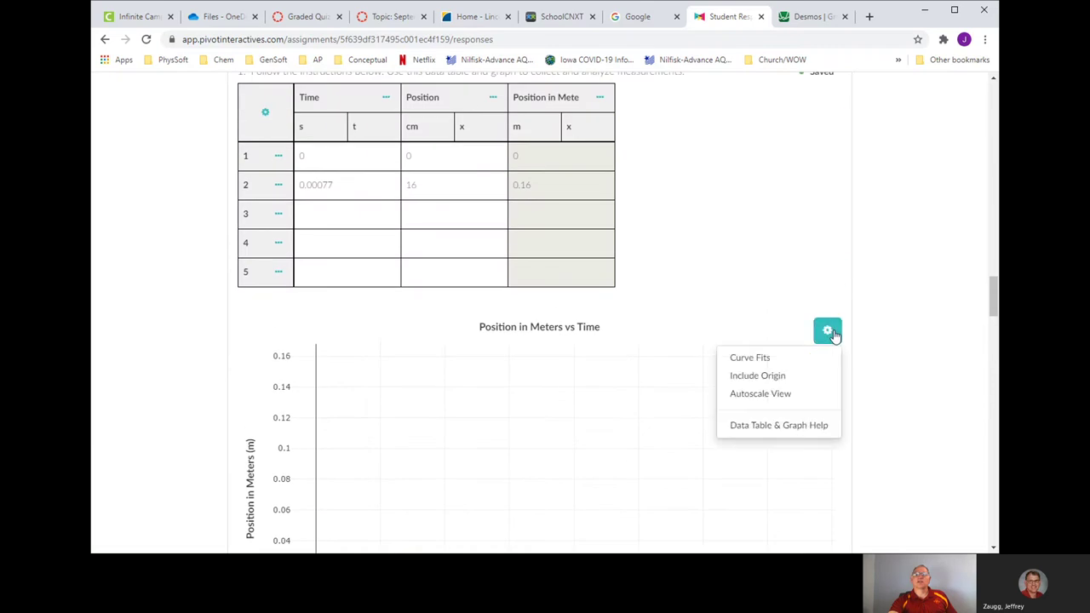
Apply a Linear curve fit to Position in Meters, giving A: 207.8 and B: 0.000
left_click(757, 358)
left_click(564, 329)
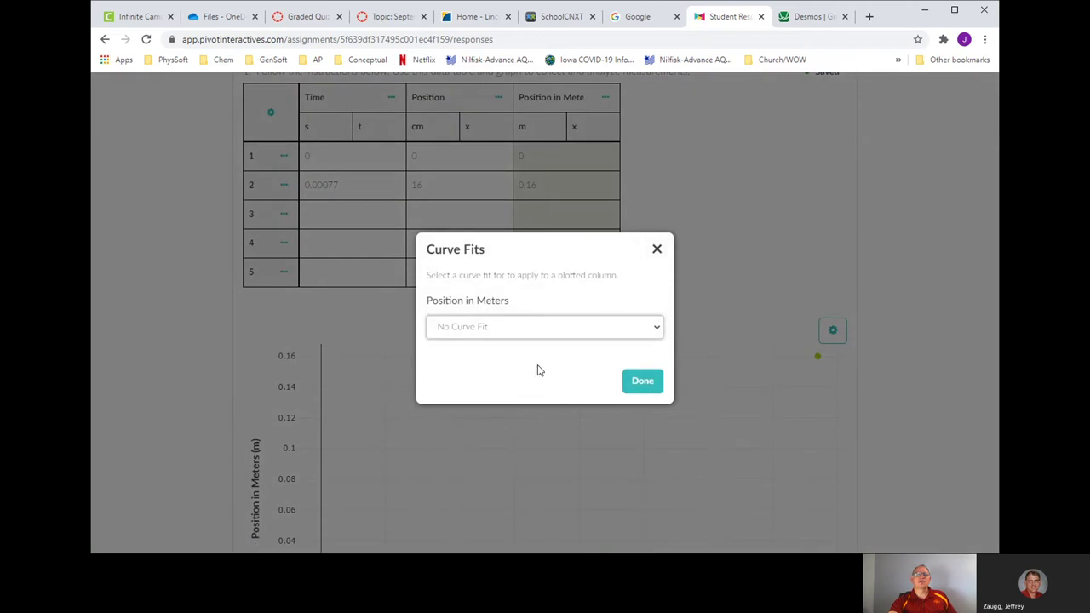
key("Down")
left_click(643, 383)
scroll(769, 503, "down", 2)
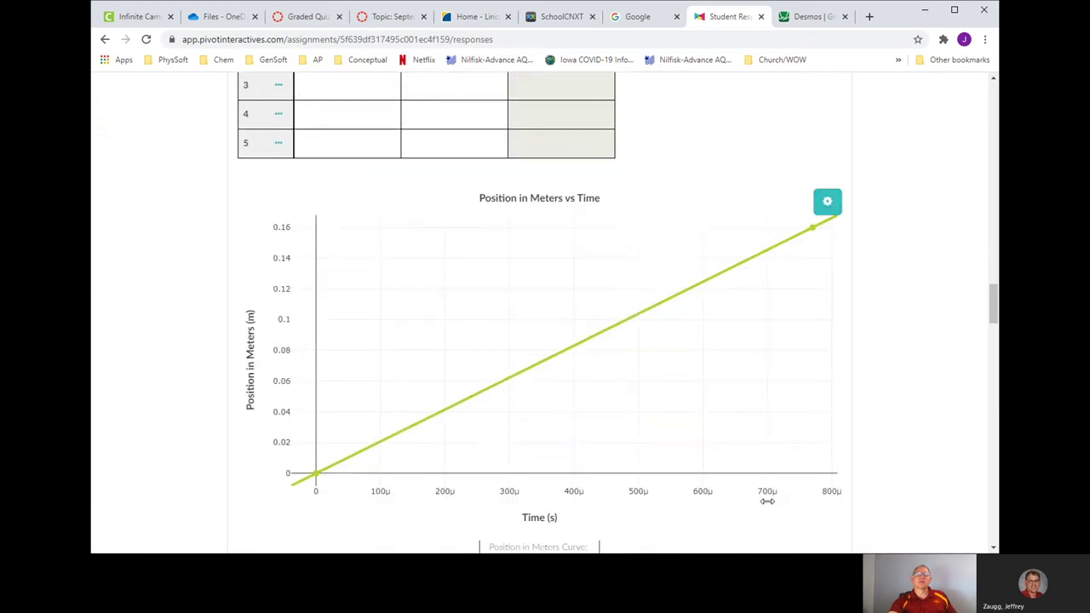
scroll(769, 508, "down", 1)
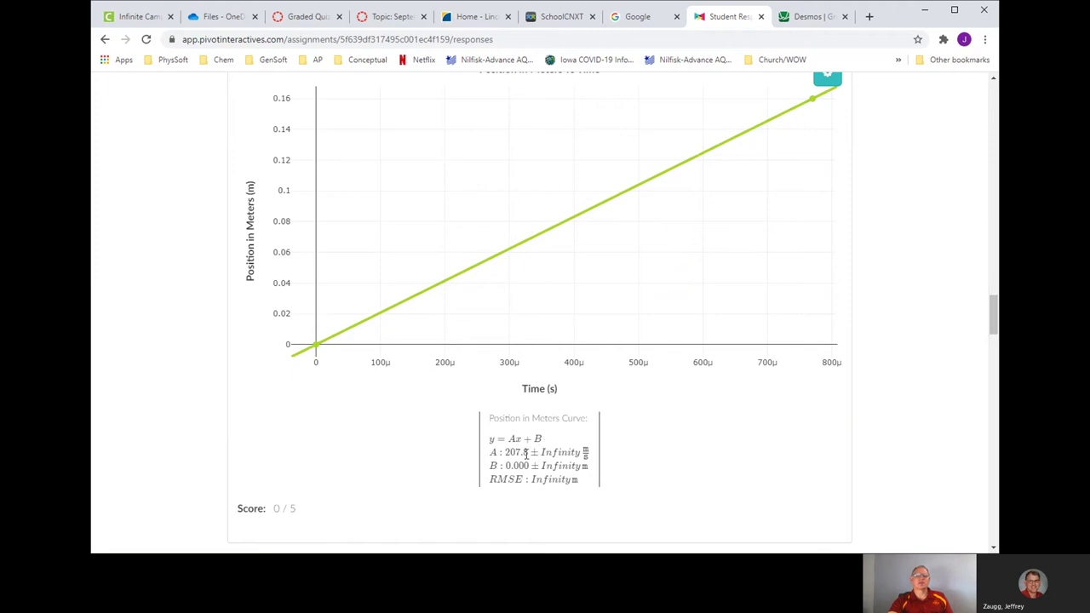
left_click_drag(529, 454, 491, 466)
left_click(466, 471)
left_click(435, 473)
scroll(434, 473, "down", 1)
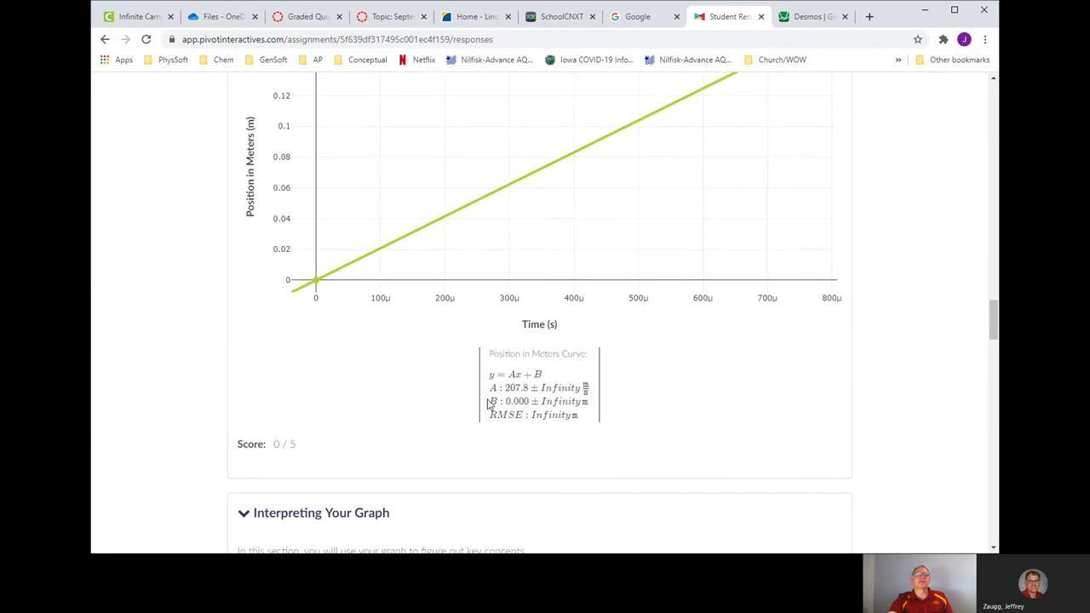
scroll(441, 412, "up", 5)
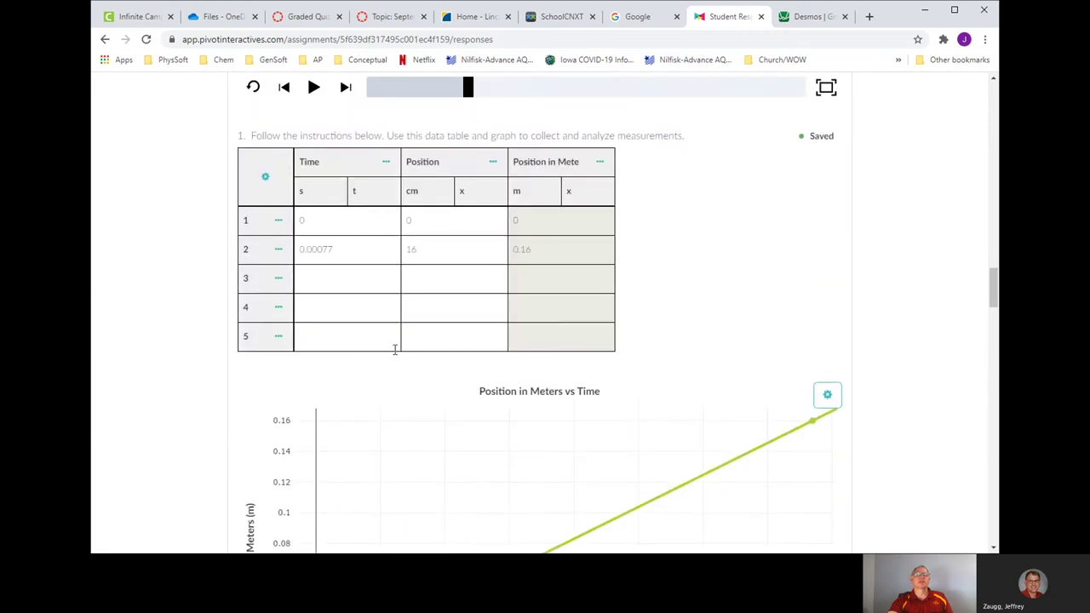
scroll(392, 389, "down", 3)
scroll(417, 431, "up", 1)
scroll(419, 431, "down", 1)
scroll(419, 431, "down", 2)
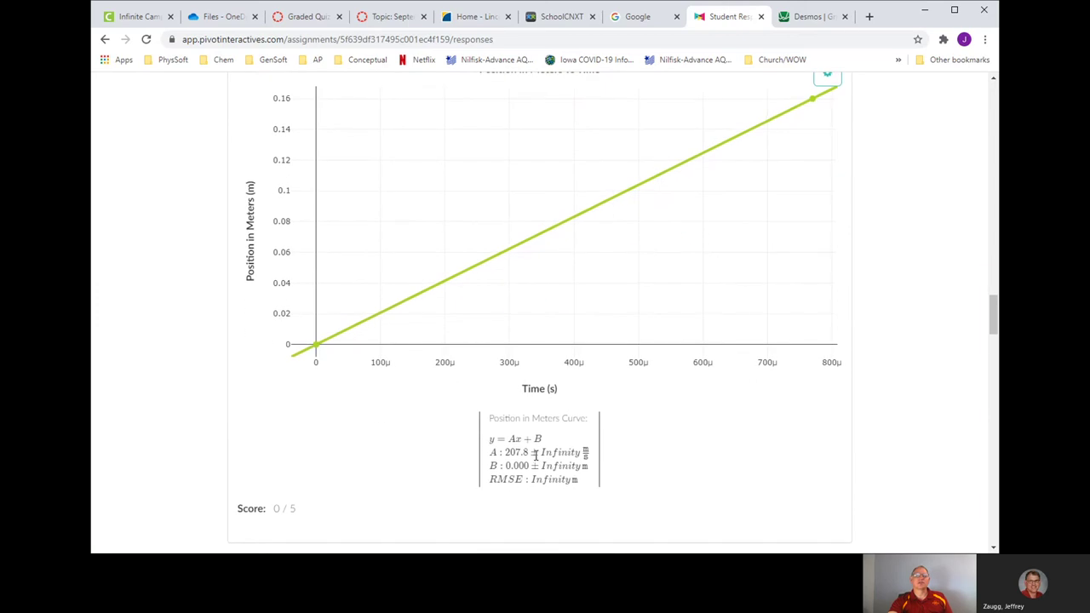
scroll(519, 309, "up", 3)
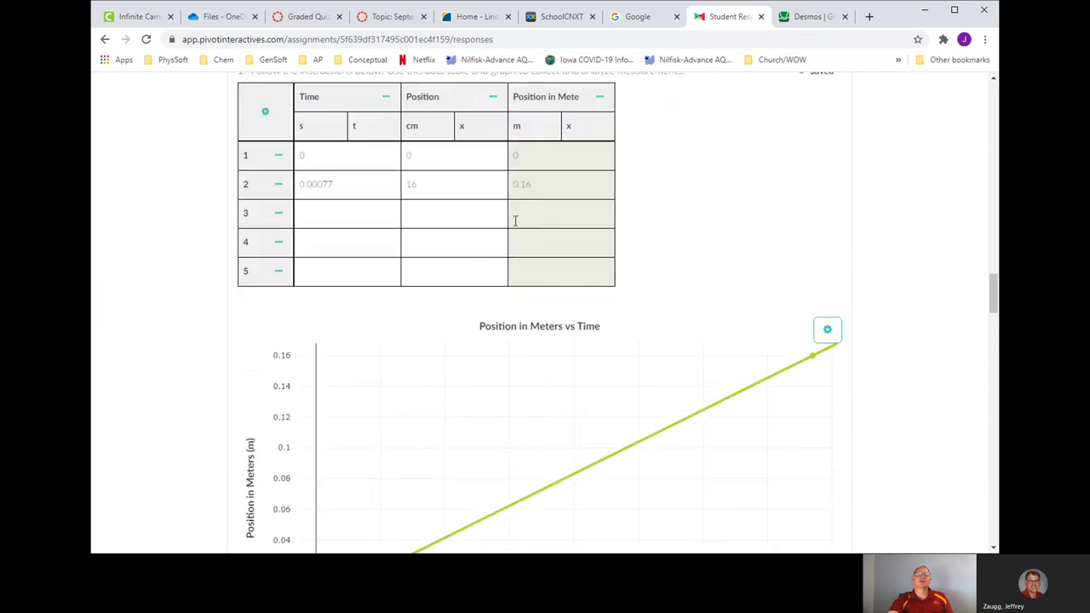
scroll(528, 242, "down", 5)
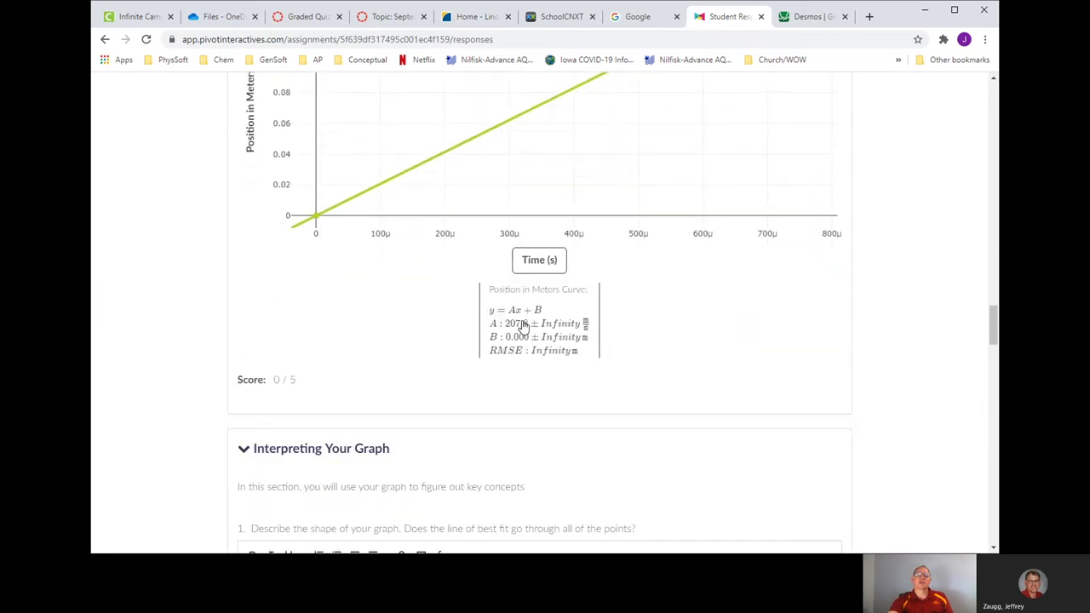
scroll(523, 395, "down", 1)
scroll(532, 358, "down", 9)
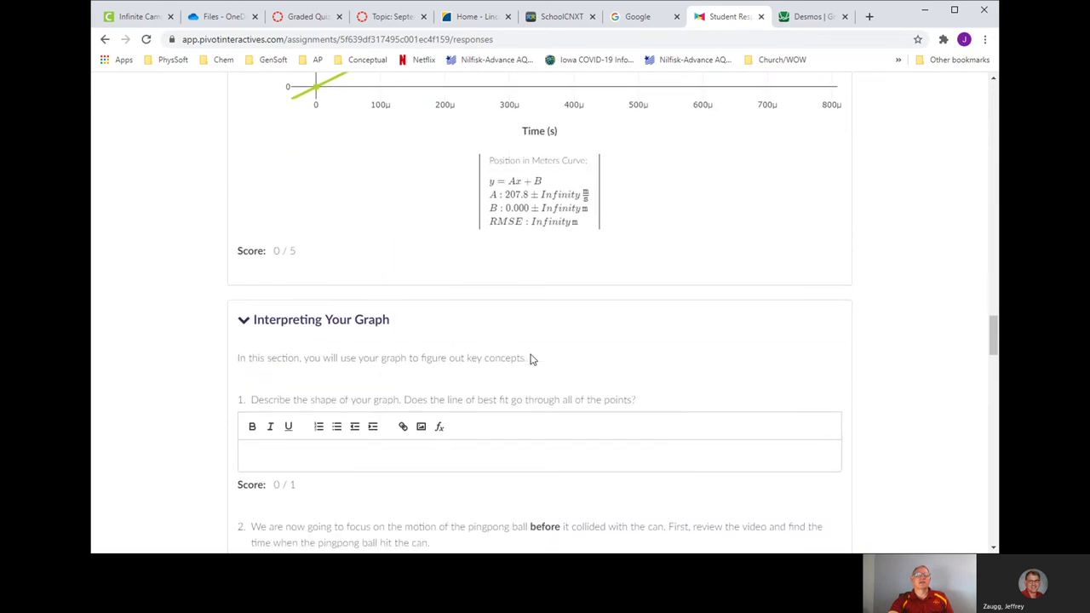
scroll(526, 363, "down", 5)
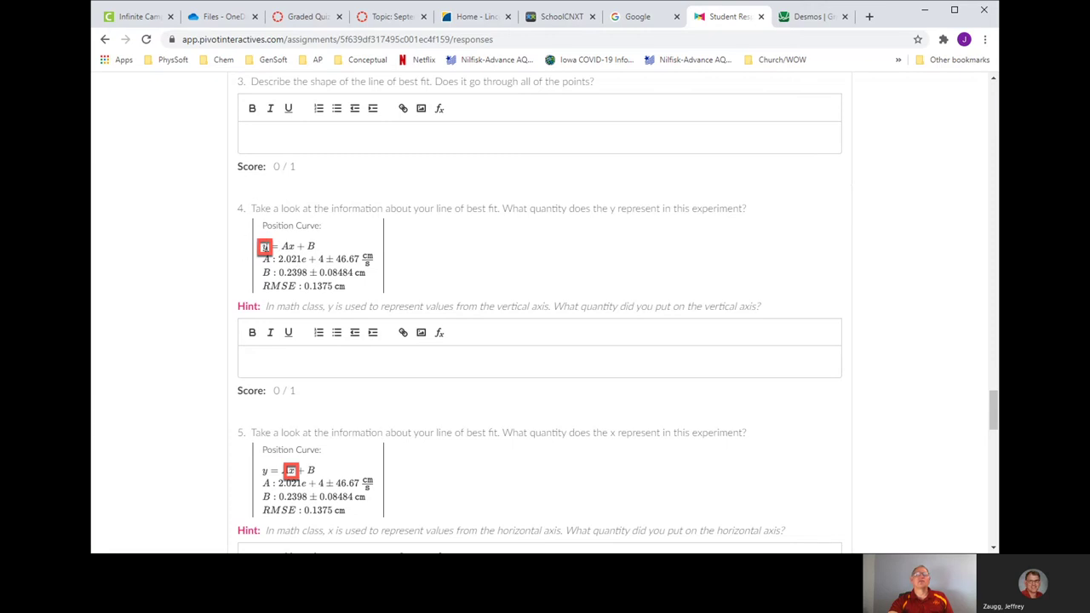
scroll(267, 247, "up", 6)
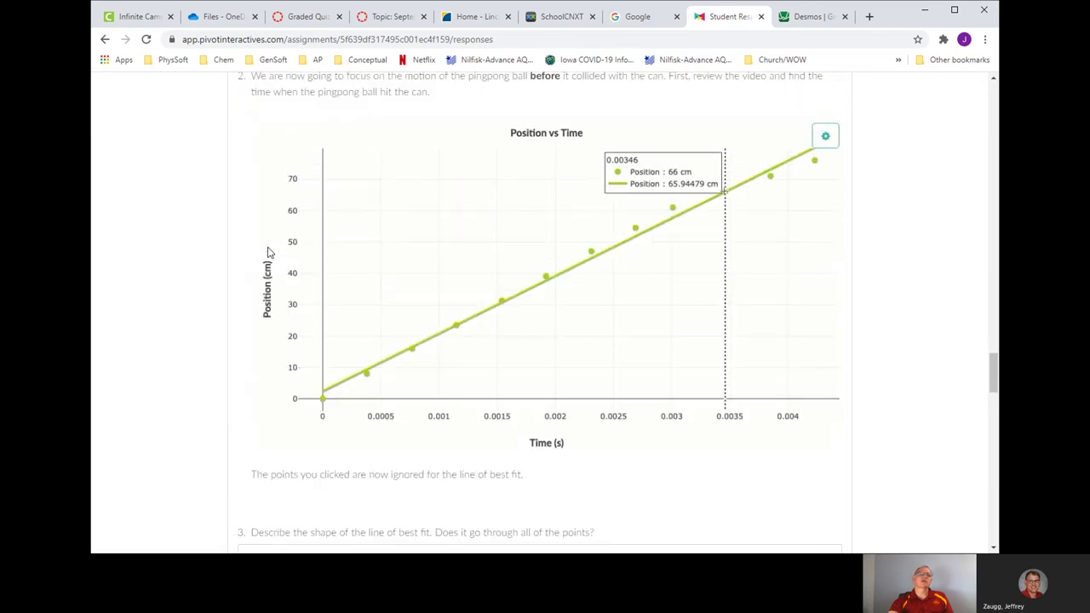
scroll(269, 247, "up", 8)
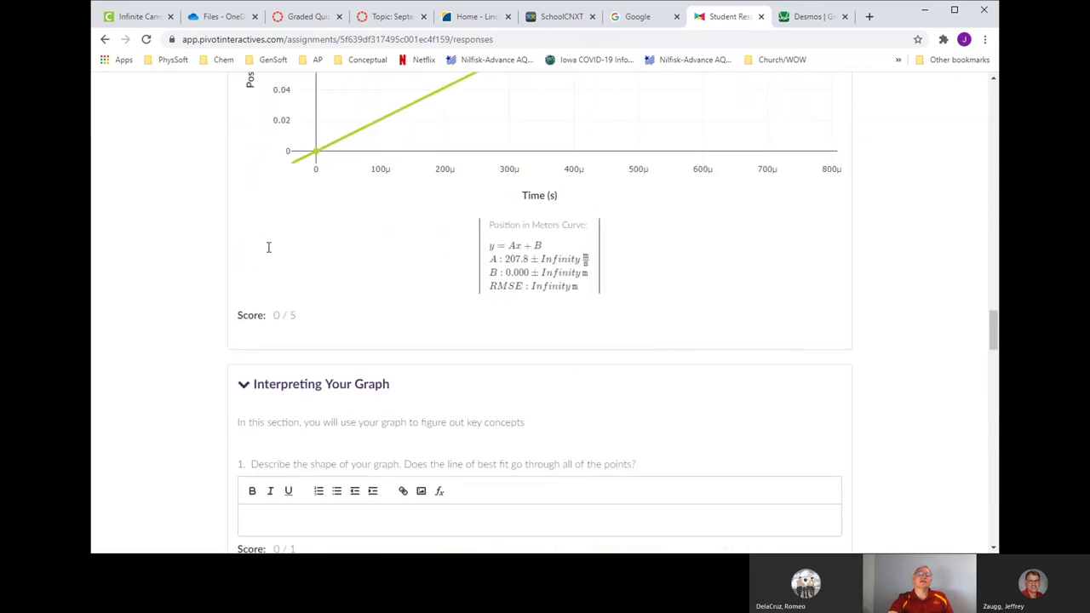
scroll(271, 252, "up", 2)
scroll(256, 315, "down", 5)
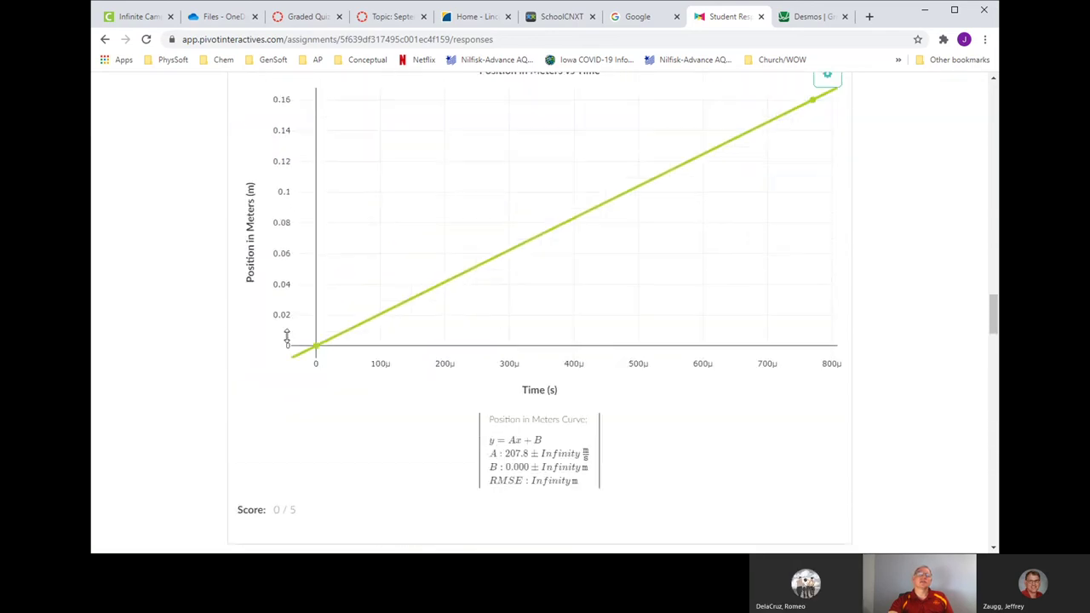
scroll(388, 460, "down", 2)
scroll(346, 429, "up", 4)
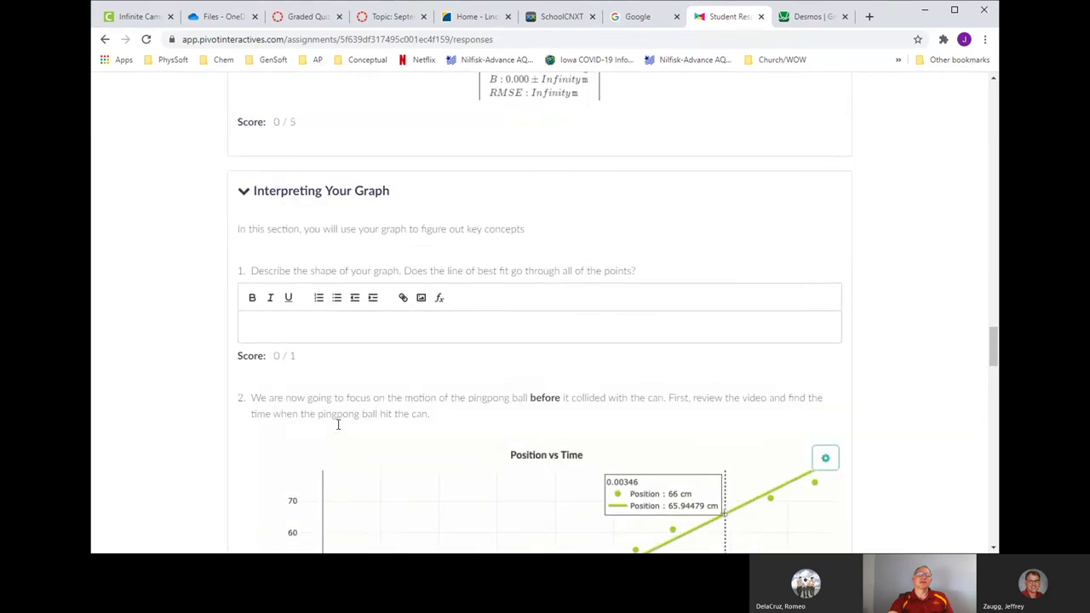
scroll(266, 383, "up", 5)
scroll(256, 366, "down", 2)
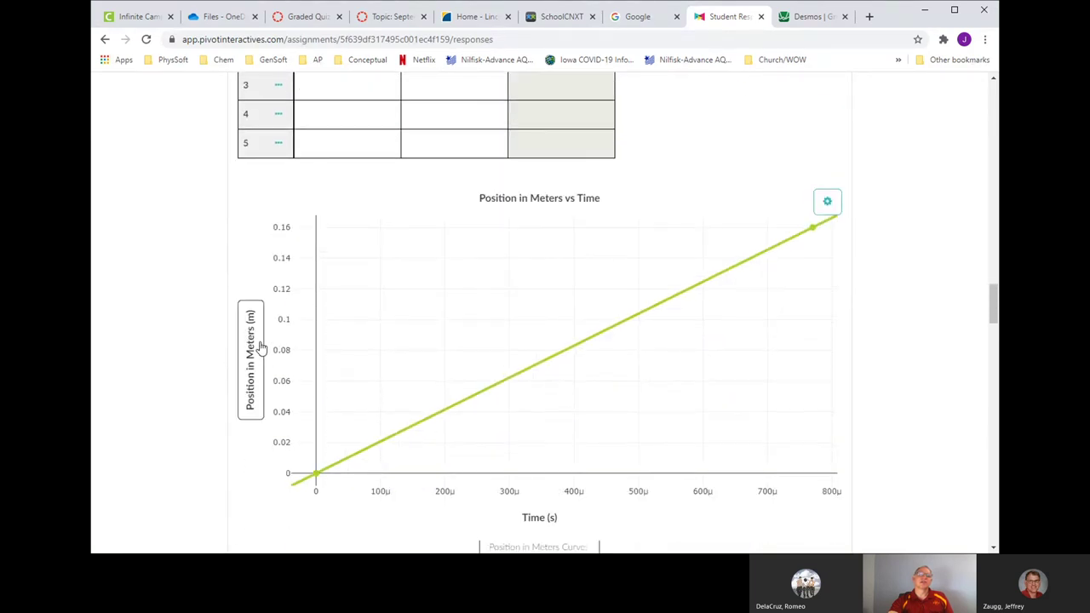
scroll(260, 349, "down", 5)
scroll(260, 350, "up", 1)
scroll(265, 351, "down", 3)
scroll(264, 351, "down", 7)
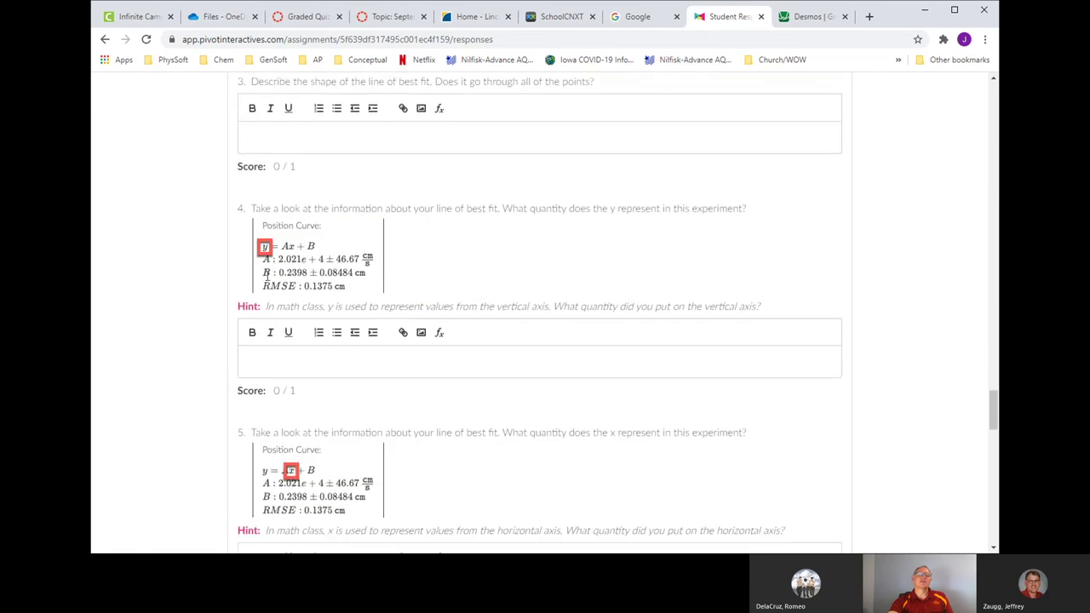
scroll(294, 345, "down", 3)
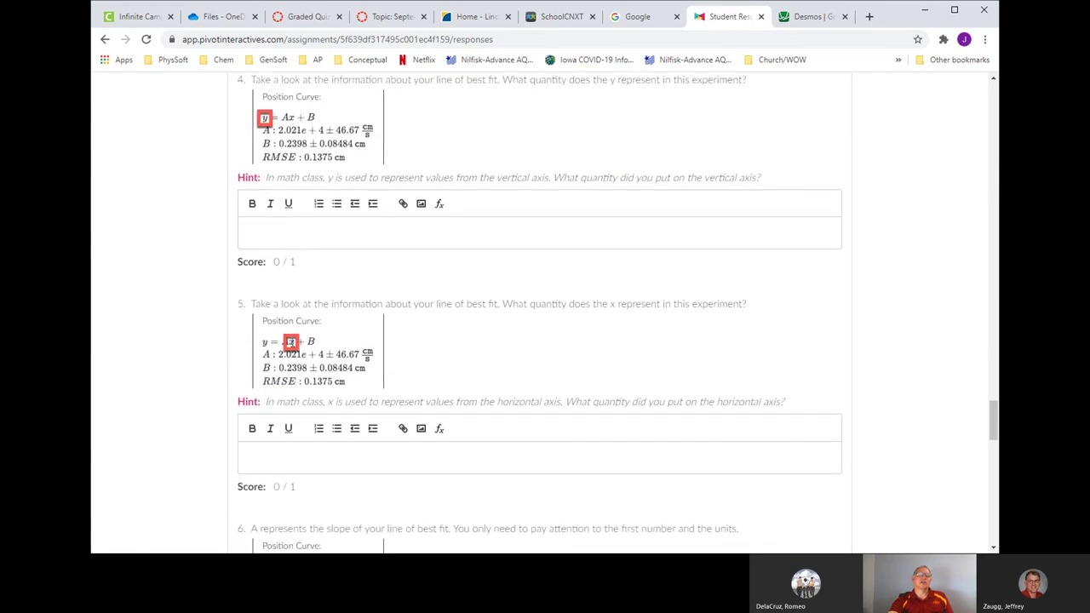
scroll(440, 375, "up", 10)
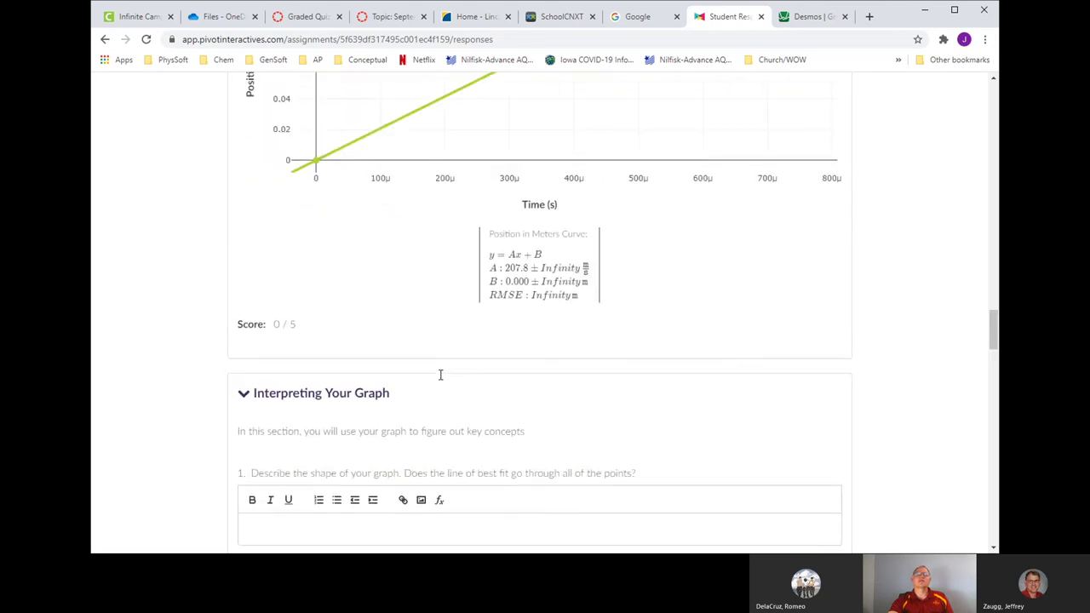
scroll(463, 382, "up", 3)
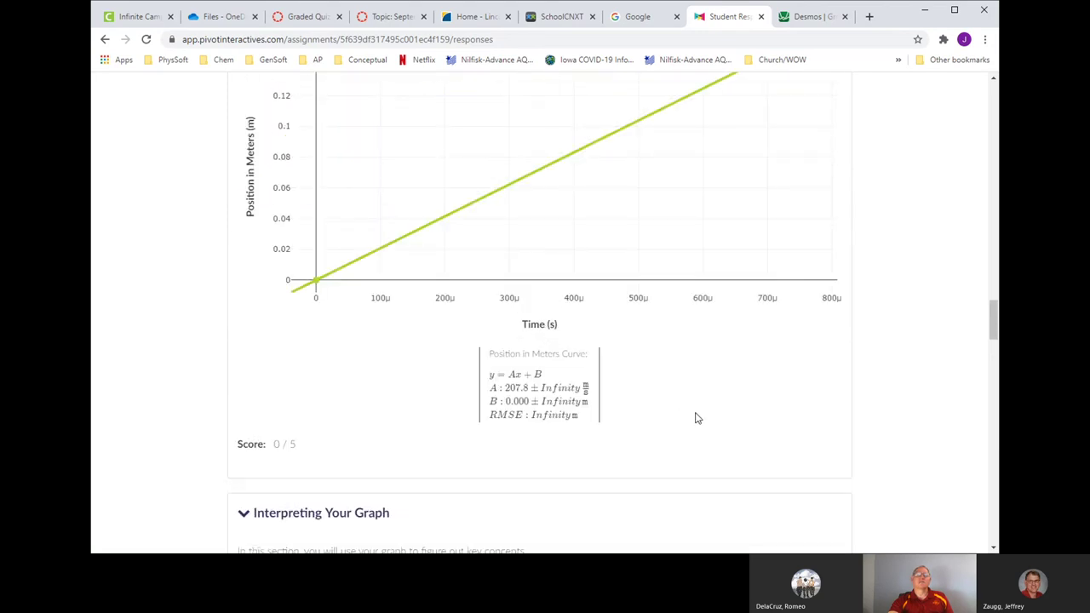
scroll(692, 421, "down", 11)
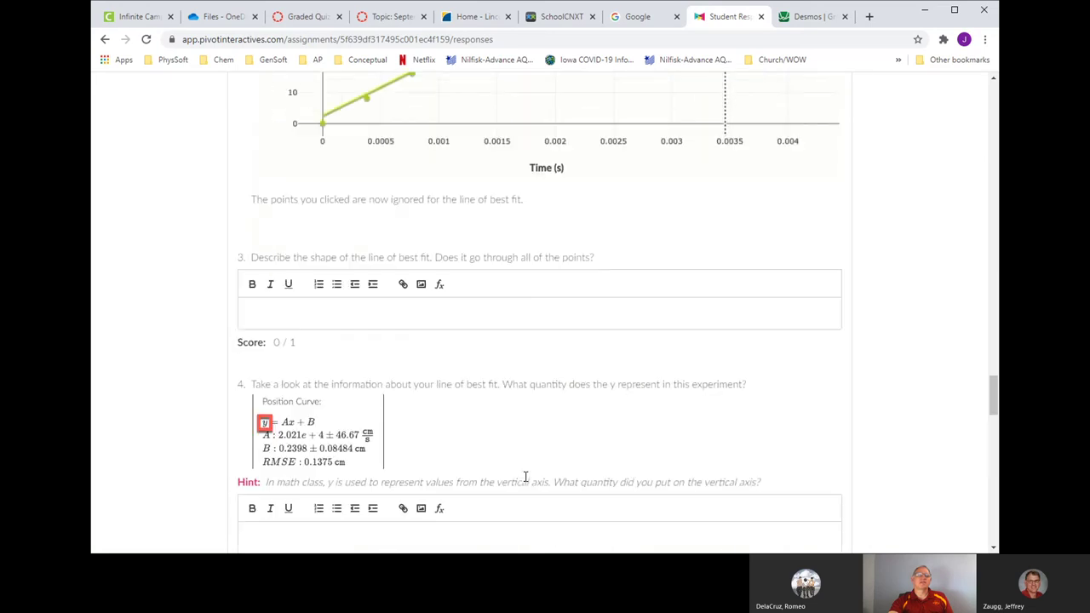
scroll(523, 475, "down", 3)
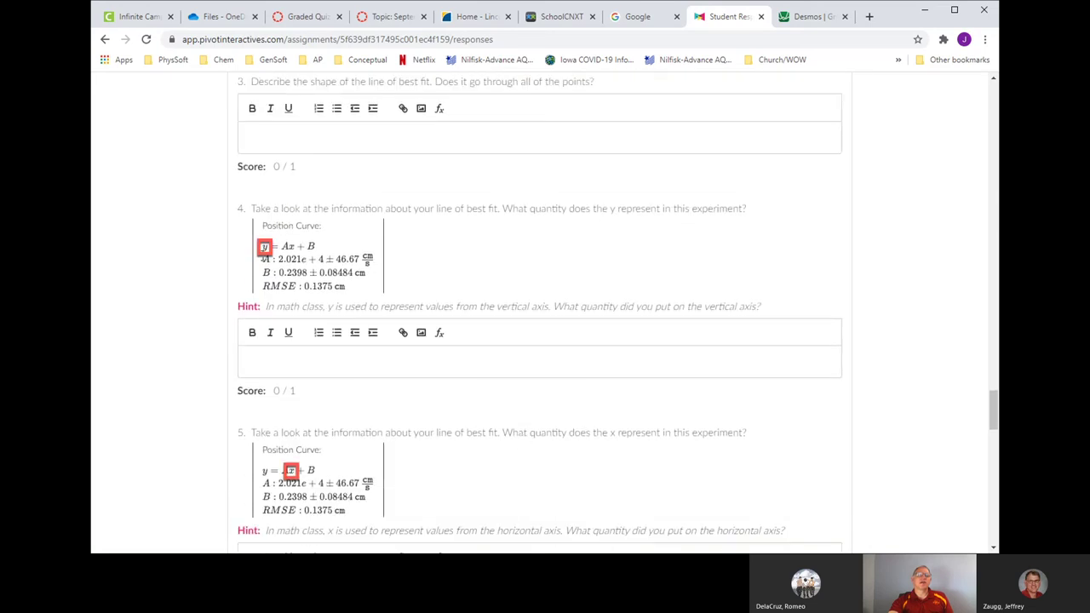
scroll(267, 262, "down", 5)
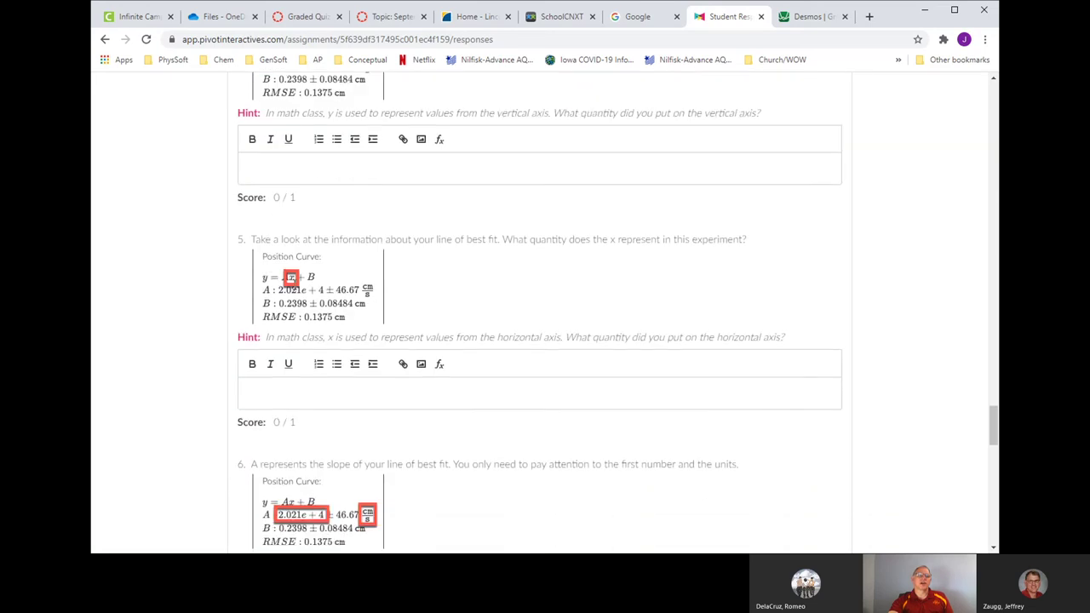
scroll(289, 280, "down", 5)
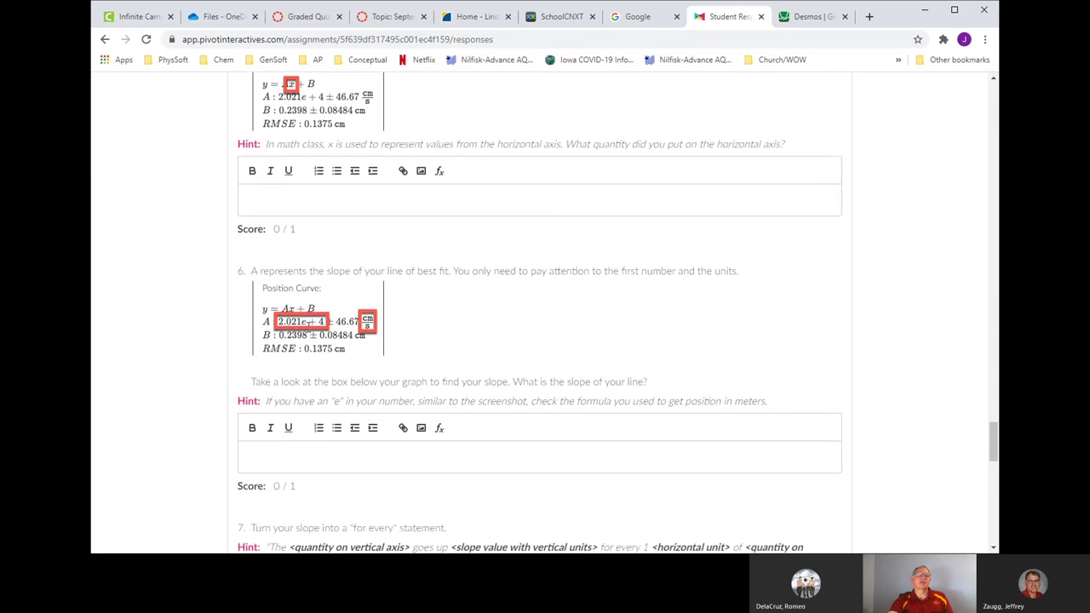
scroll(302, 333, "down", 5)
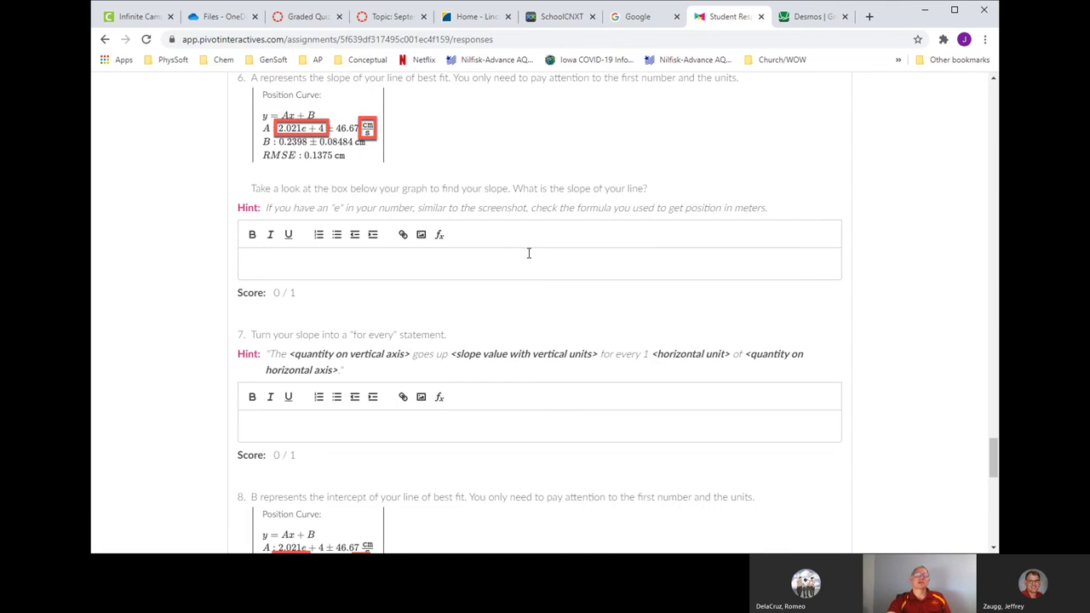
scroll(528, 256, "down", 7)
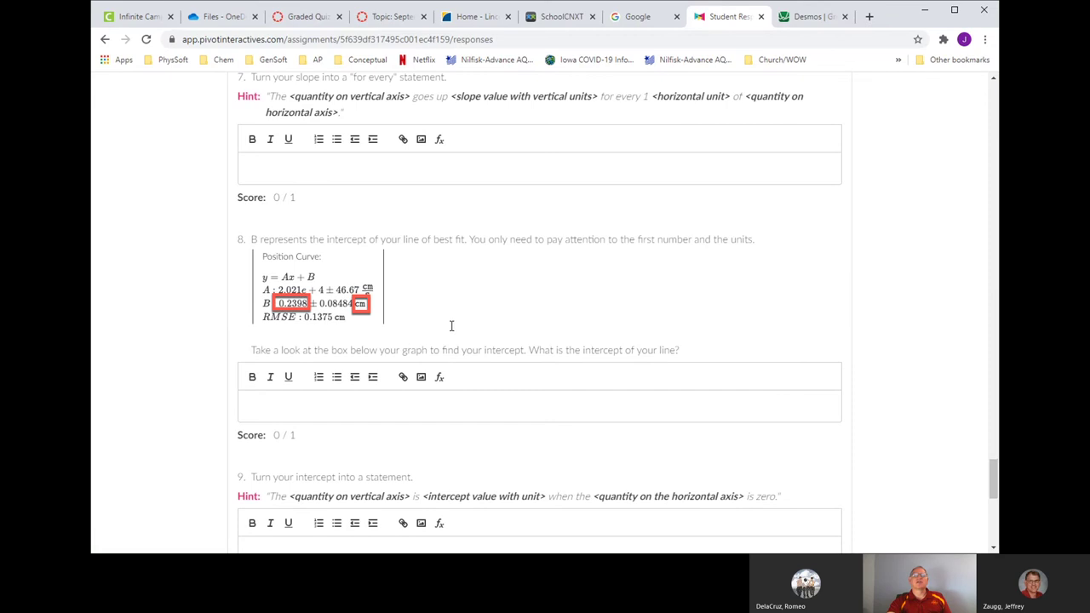
scroll(451, 326, "down", 3)
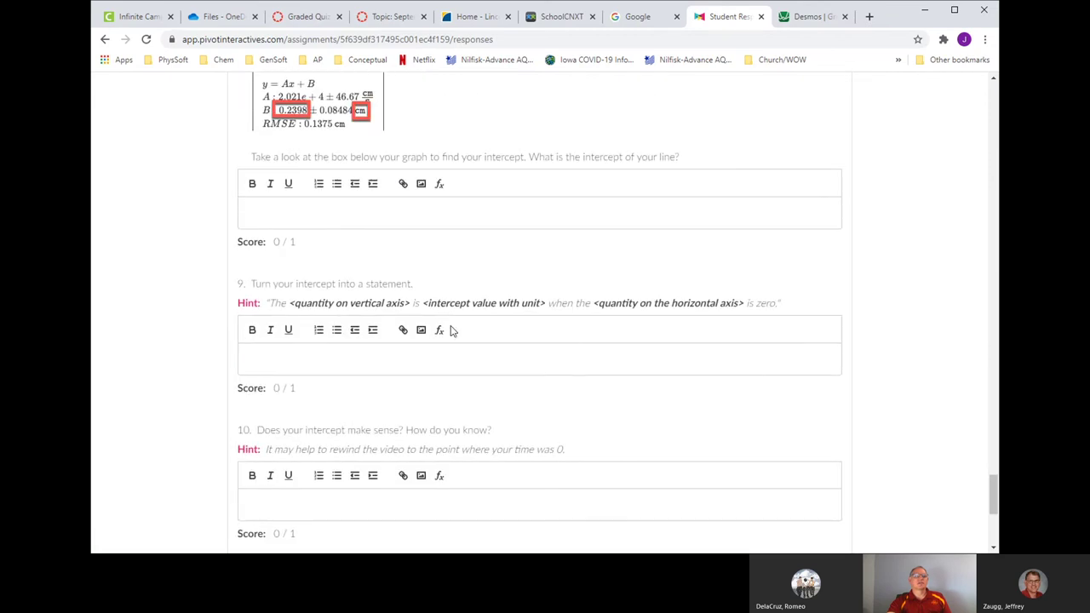
scroll(452, 331, "up", 5)
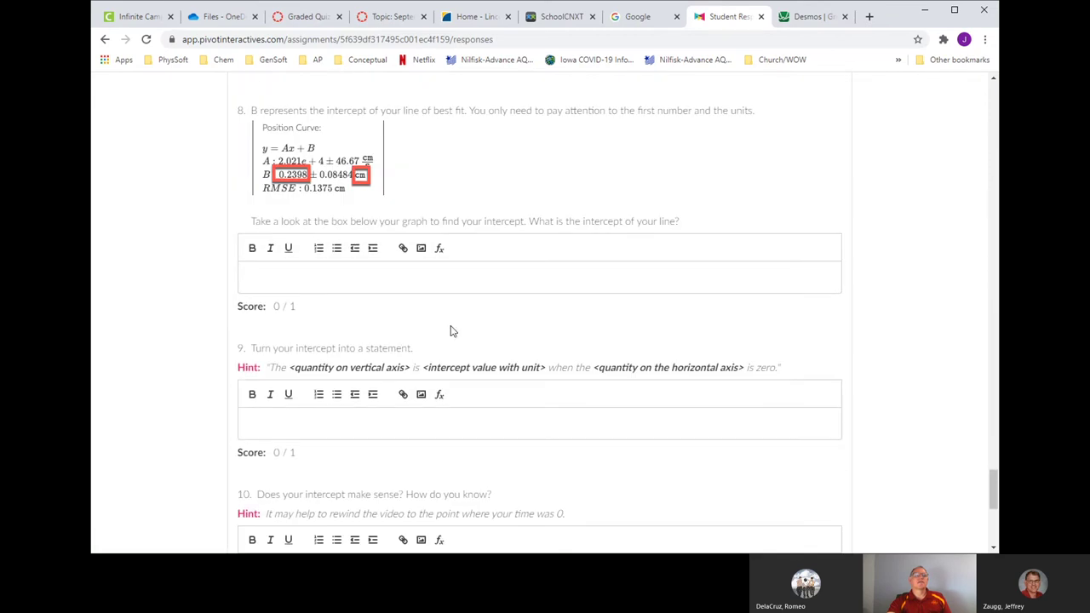
scroll(521, 326, "up", 2)
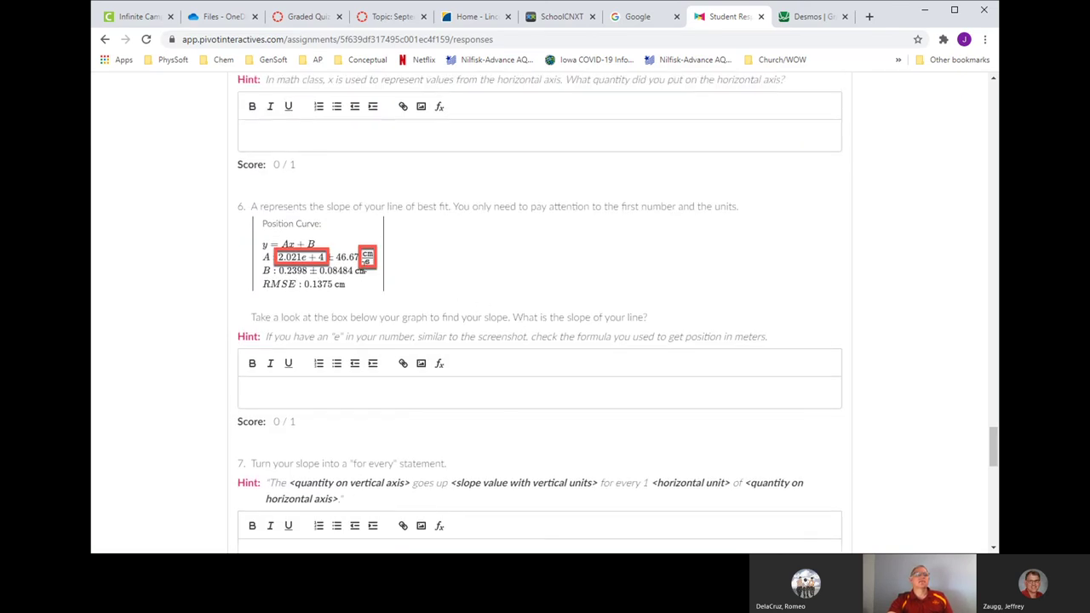
scroll(334, 305, "down", 2)
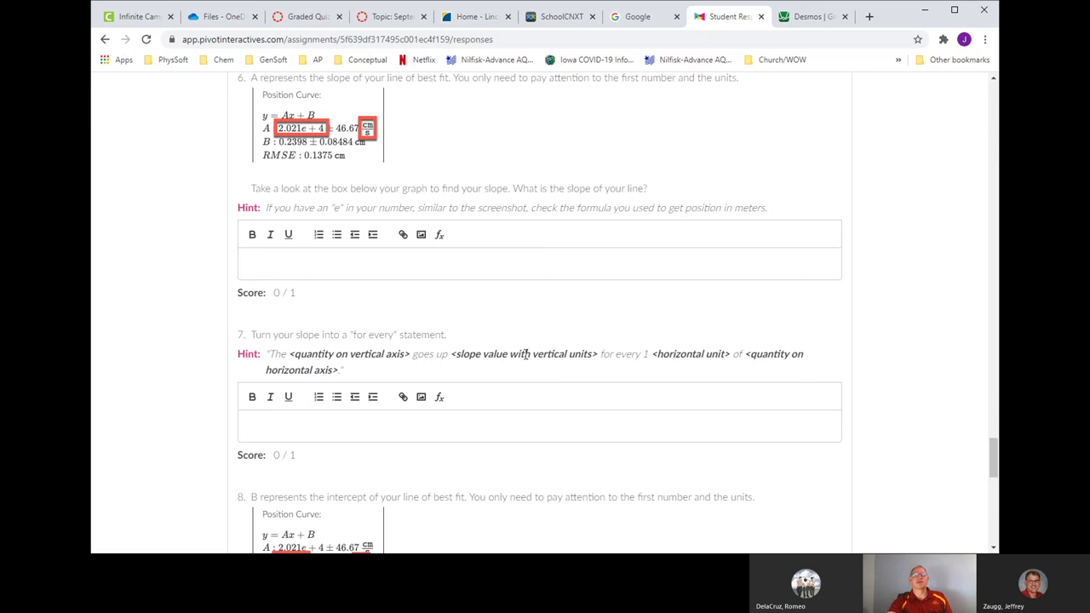
scroll(525, 354, "up", 10)
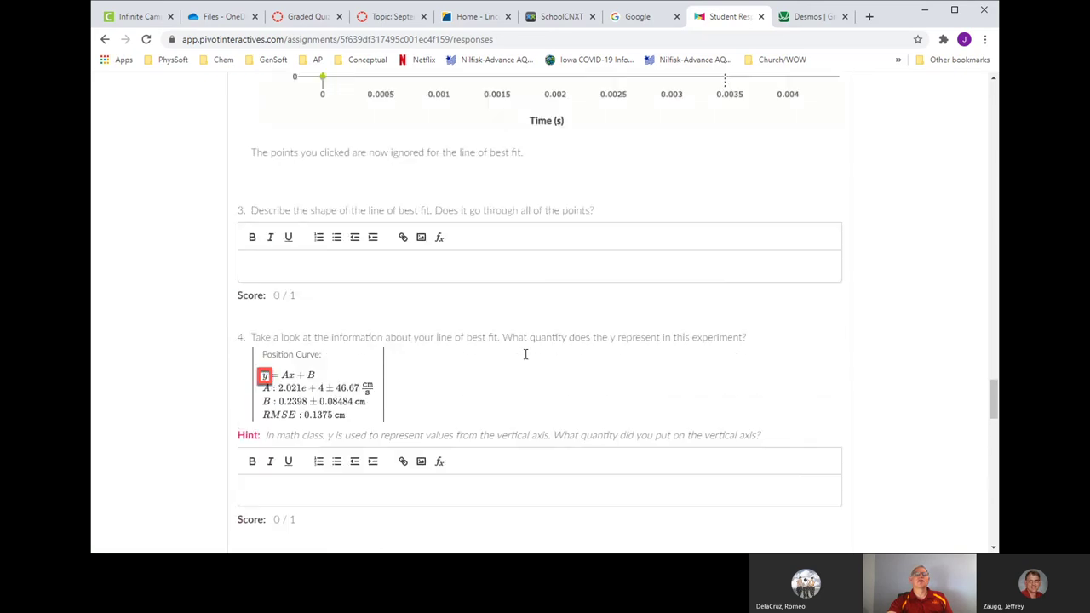
scroll(526, 354, "up", 12)
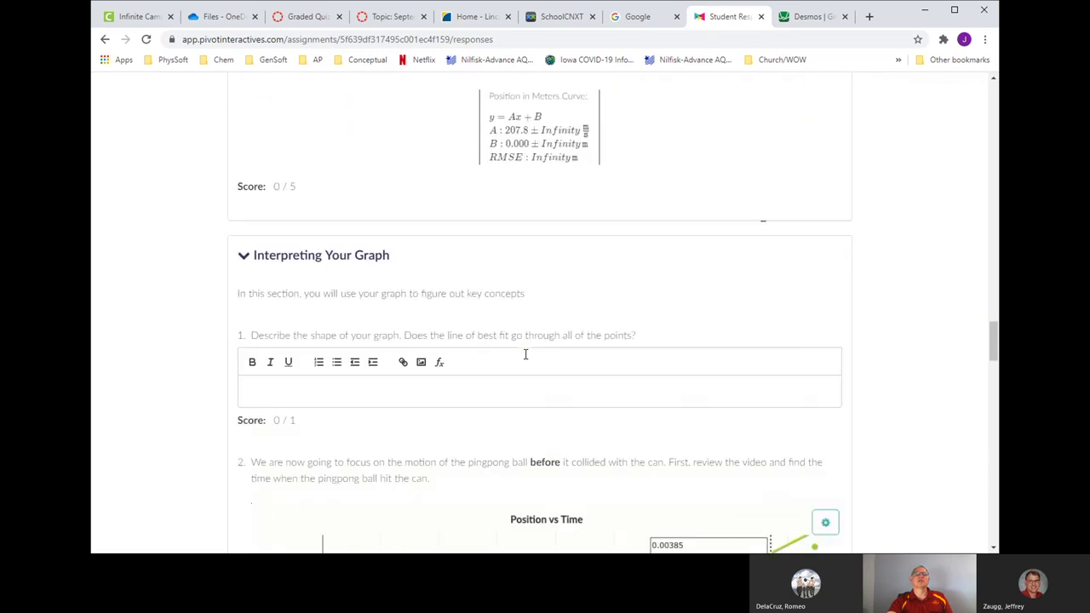
scroll(523, 348, "down", 6)
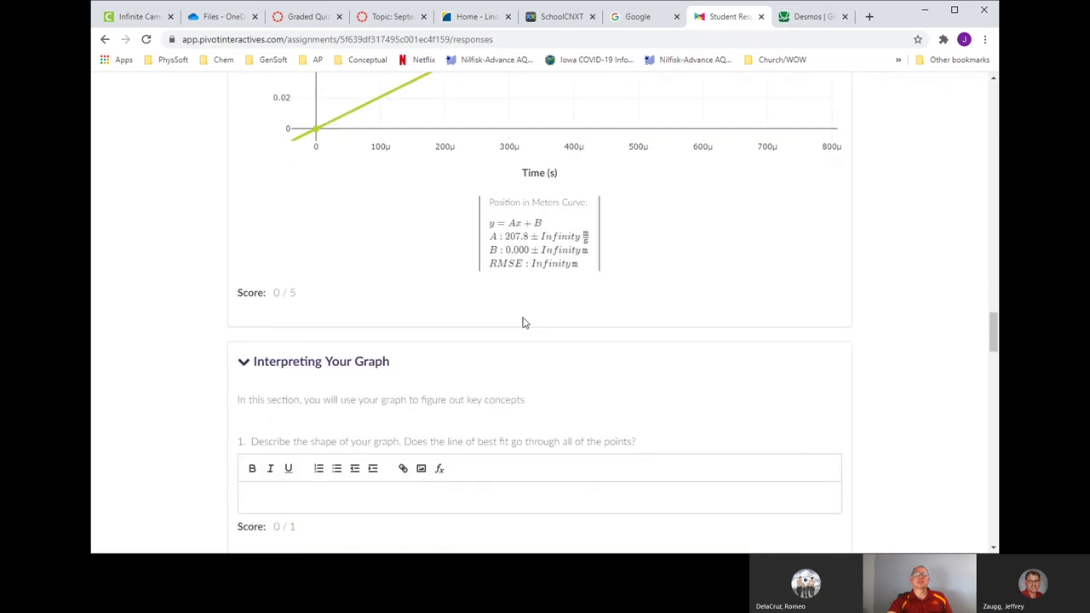
scroll(491, 442, "down", 10)
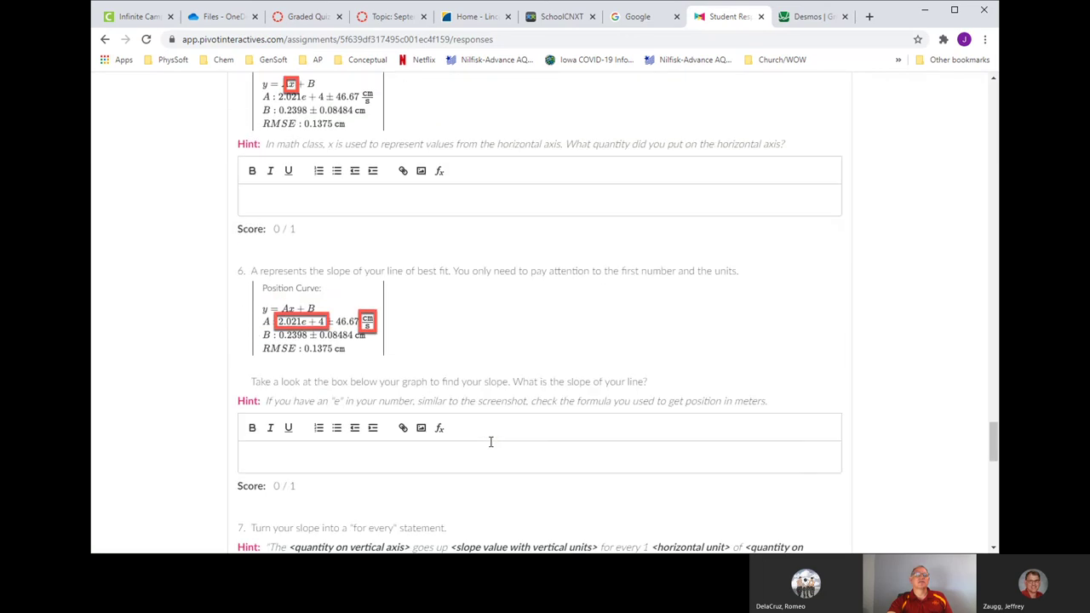
scroll(491, 442, "down", 2)
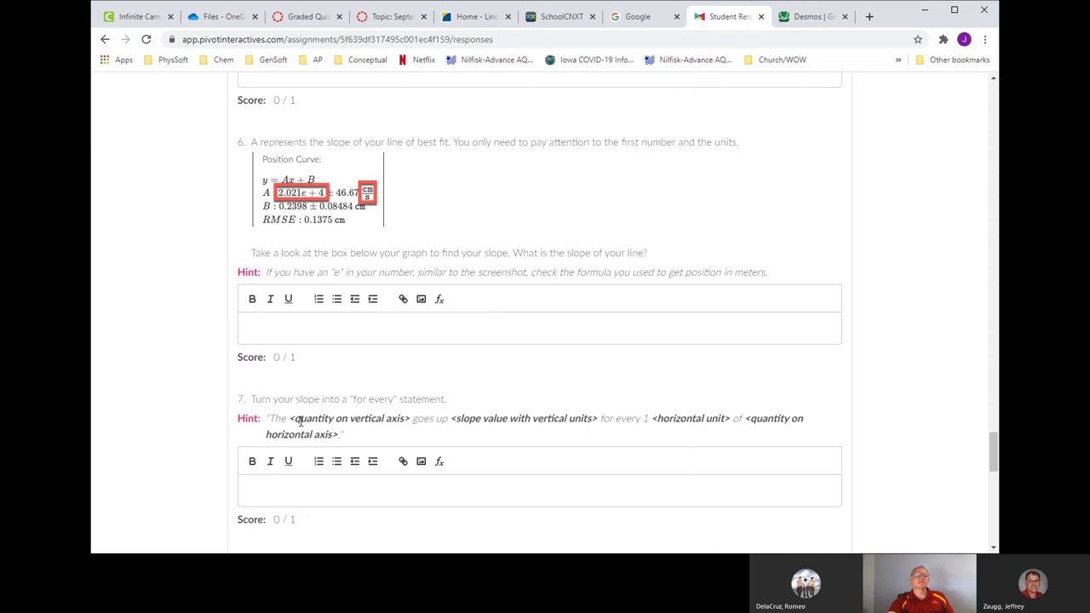
scroll(300, 421, "down", 1)
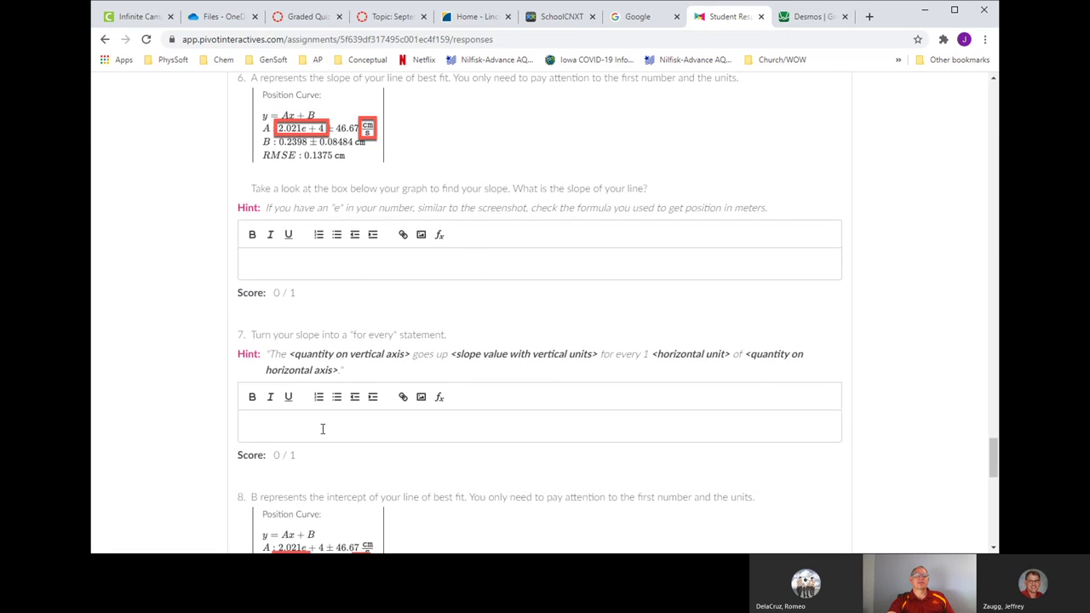
scroll(320, 434, "down", 1)
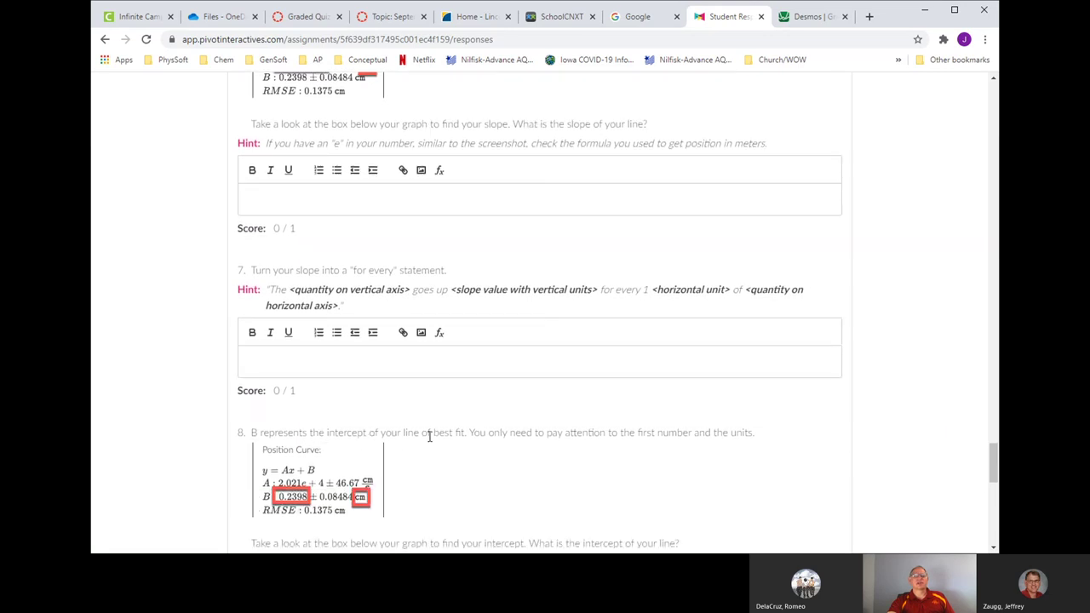
scroll(431, 435, "down", 2)
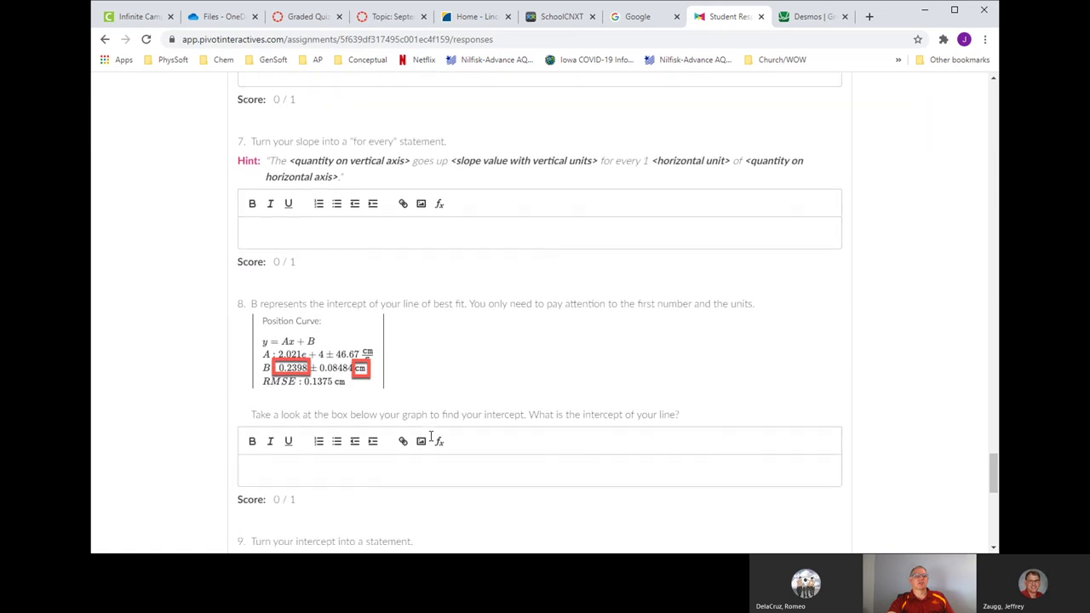
scroll(438, 441, "down", 1)
scroll(459, 415, "up", 1)
scroll(444, 358, "down", 1)
scroll(445, 358, "down", 2)
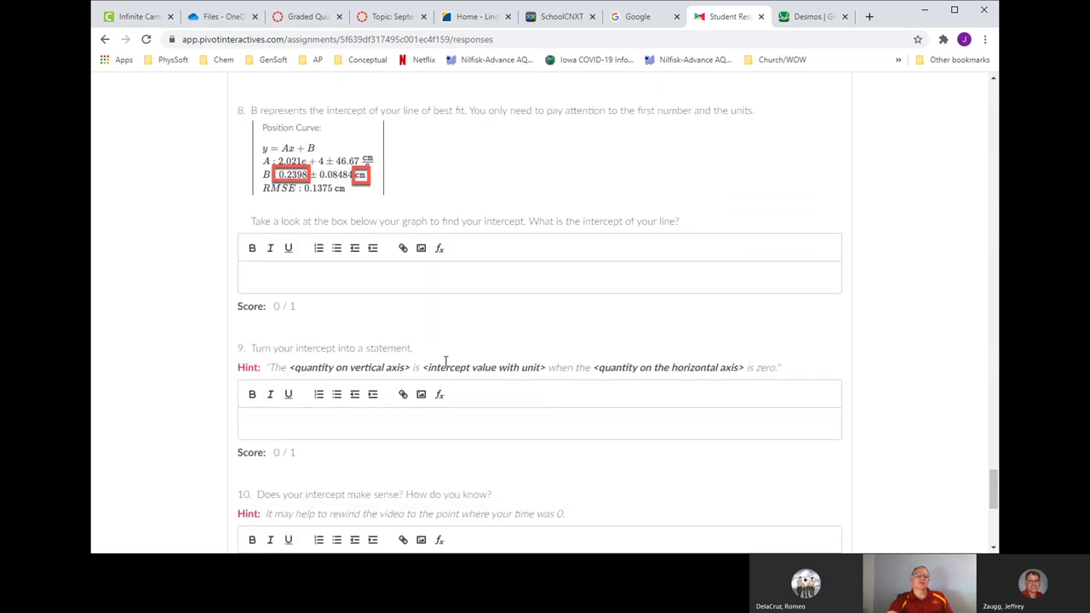
scroll(446, 360, "up", 5)
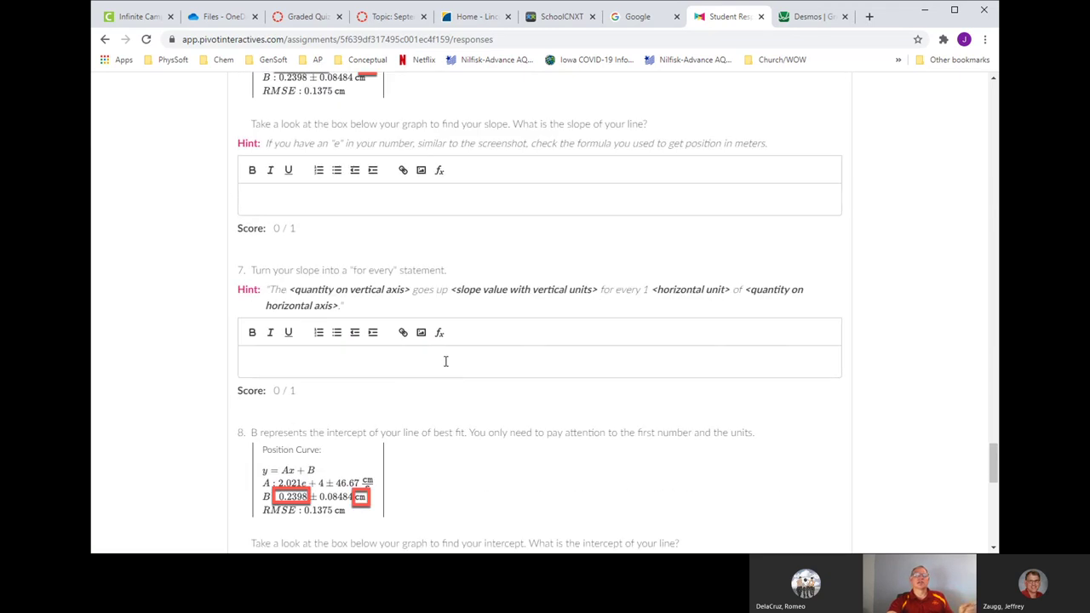
scroll(445, 361, "down", 2)
scroll(445, 361, "down", 5)
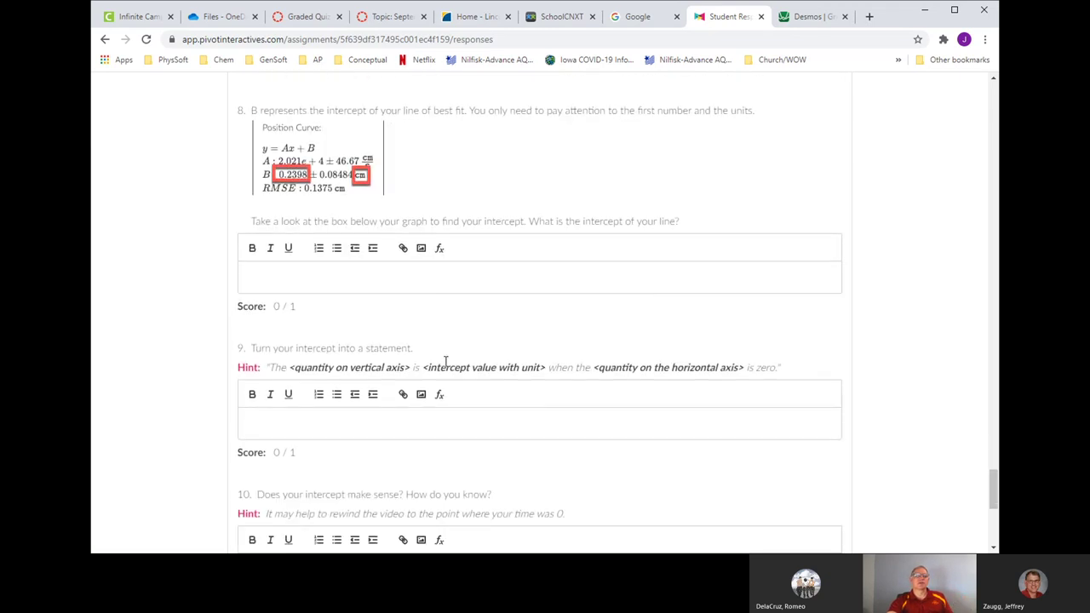
scroll(445, 361, "down", 1)
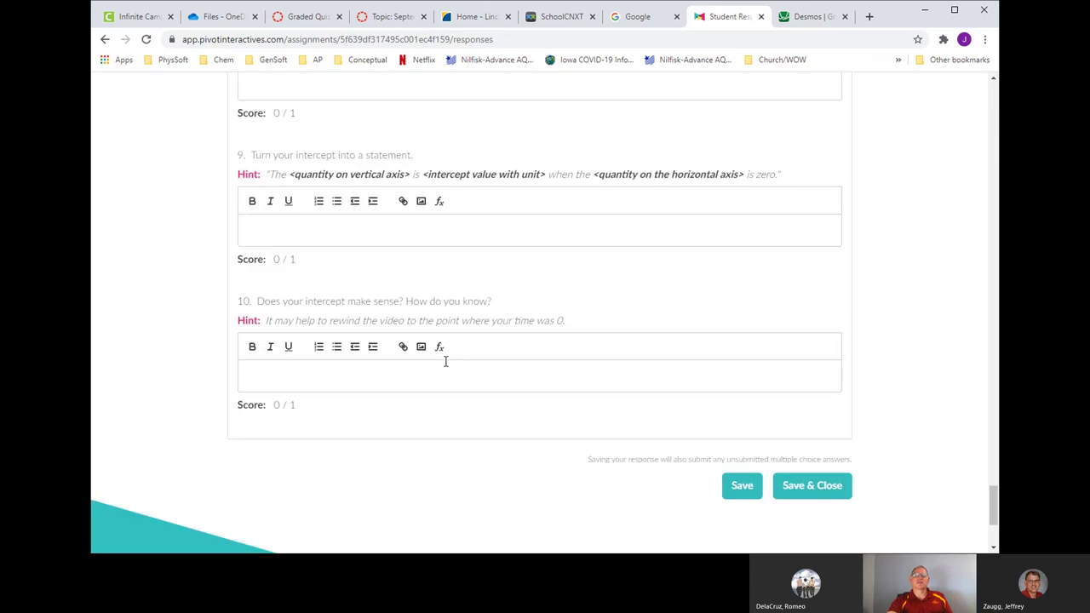
scroll(470, 400, "up", 14)
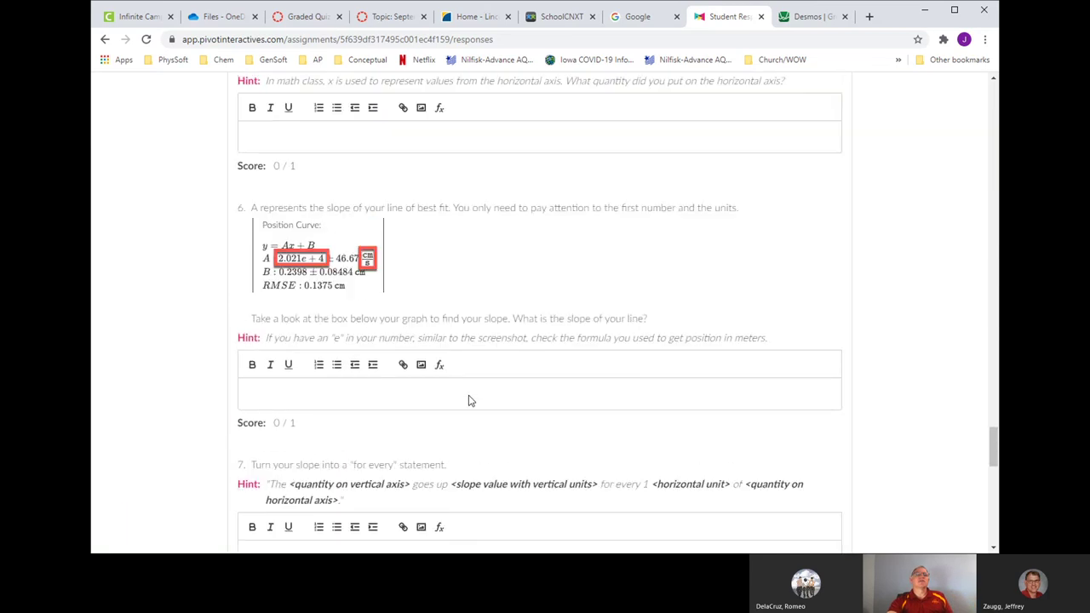
scroll(471, 400, "up", 12)
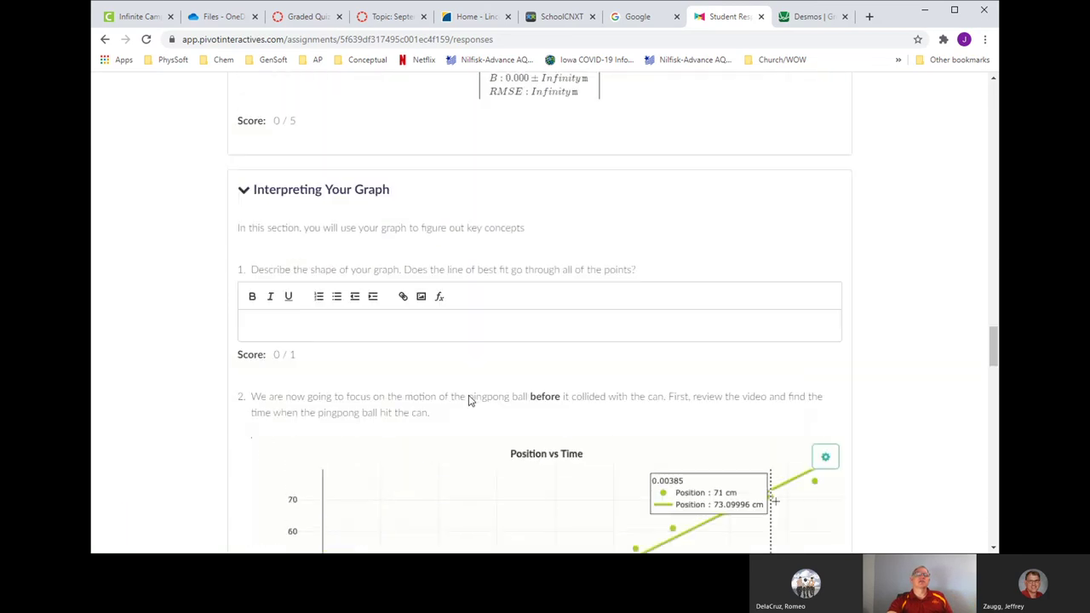
scroll(256, 356, "up", 8)
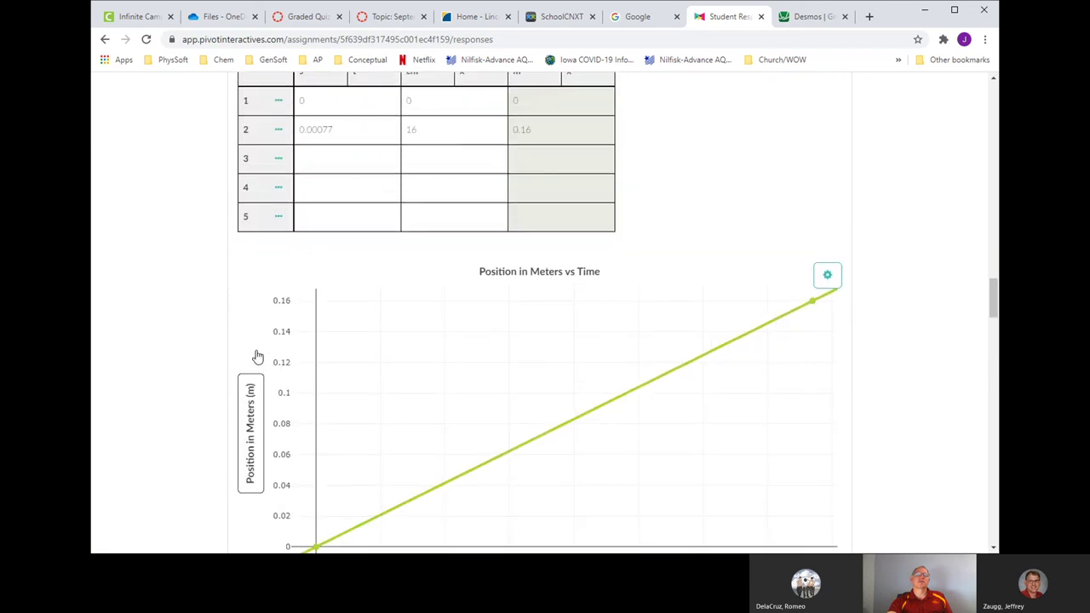
scroll(255, 356, "up", 4)
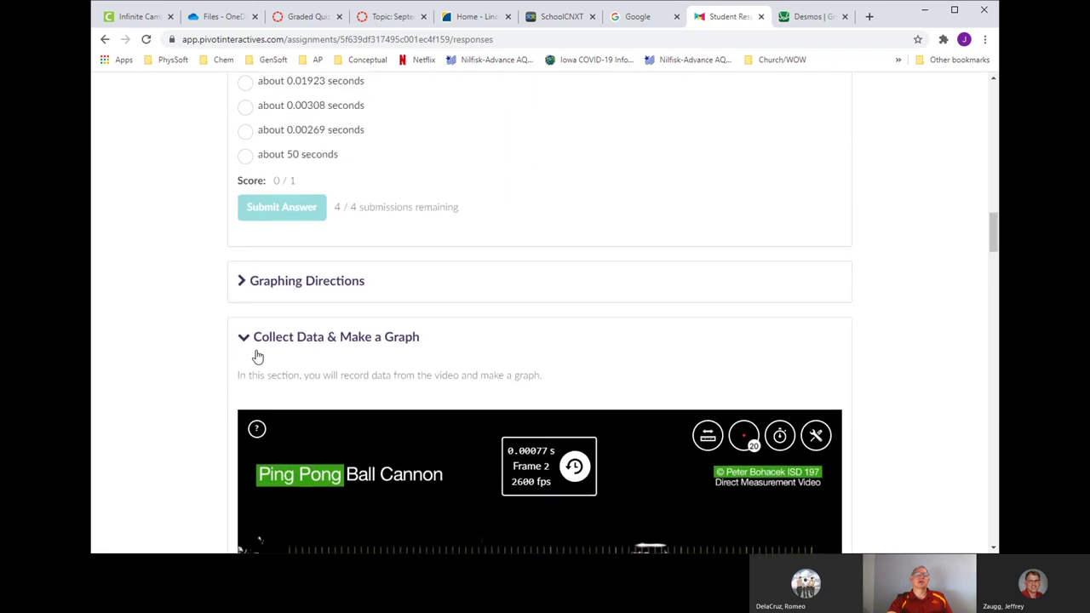
scroll(258, 356, "down", 10)
scroll(602, 303, "up", 5)
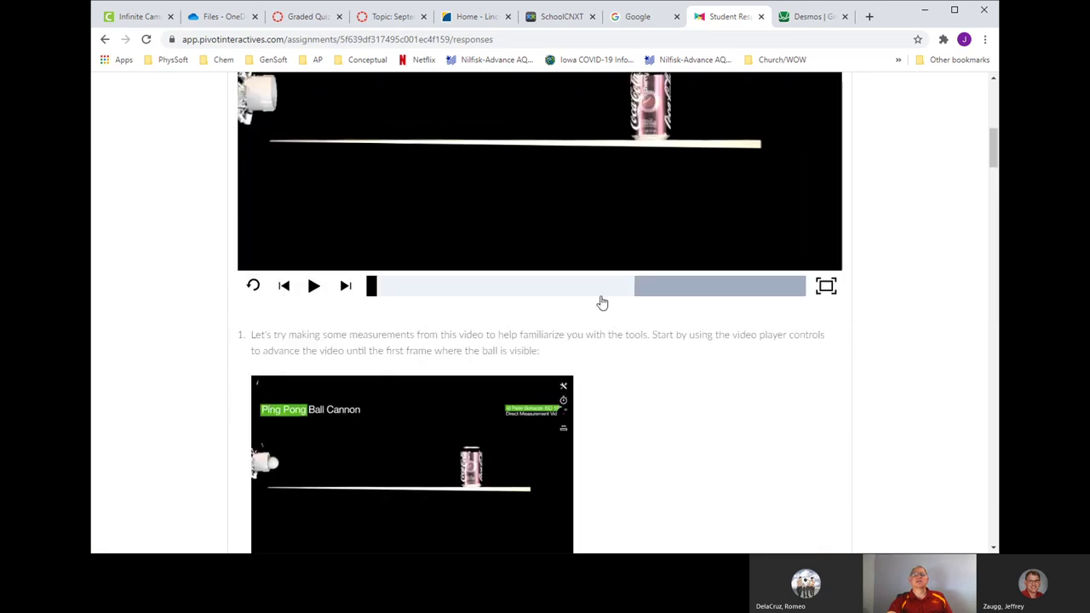
scroll(861, 338, "up", 6)
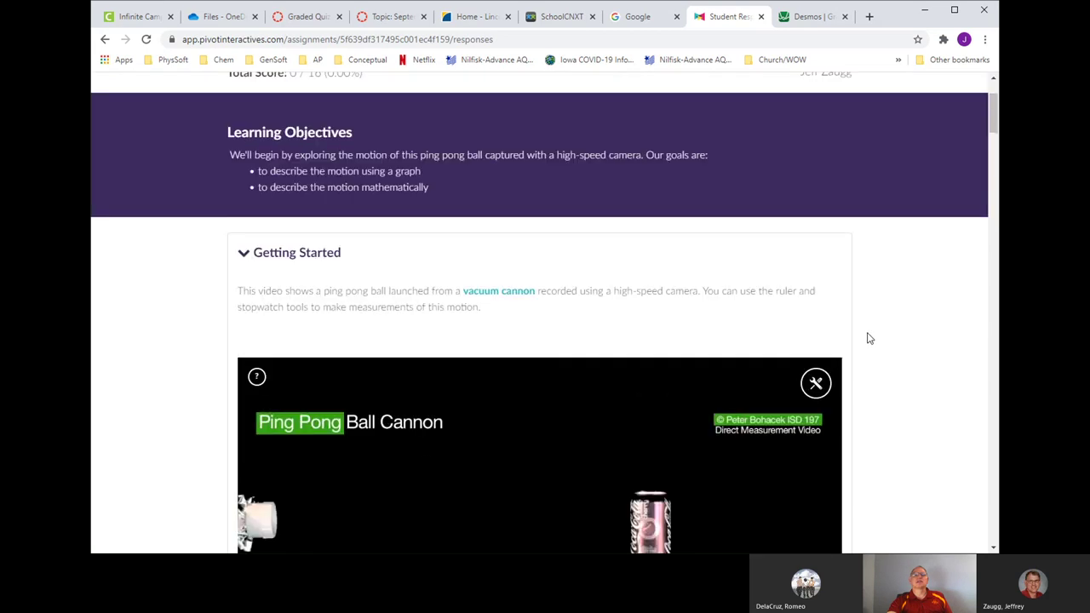
scroll(869, 339, "up", 1)
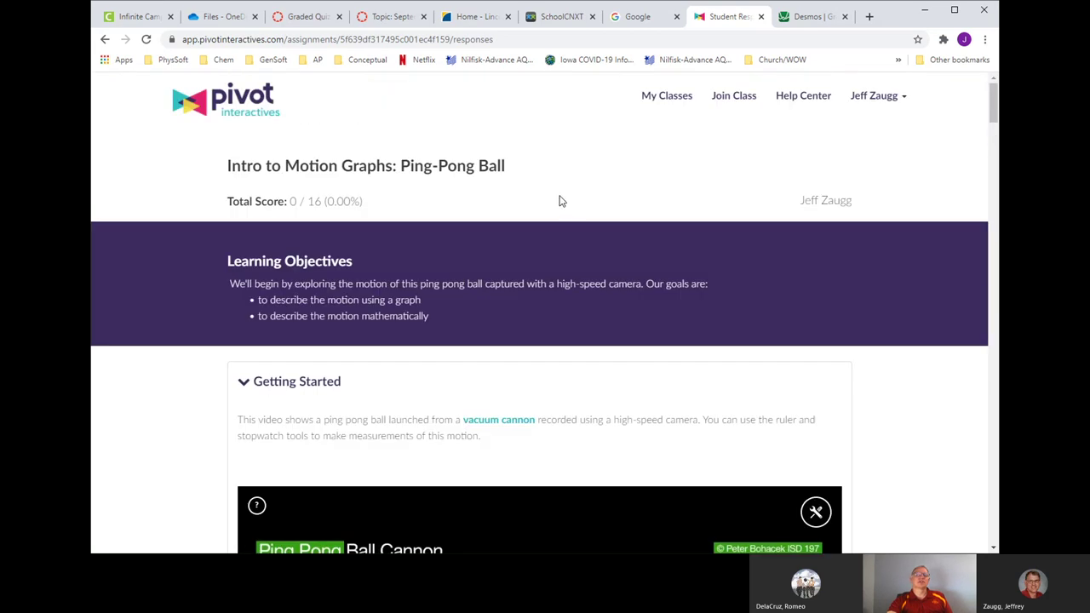